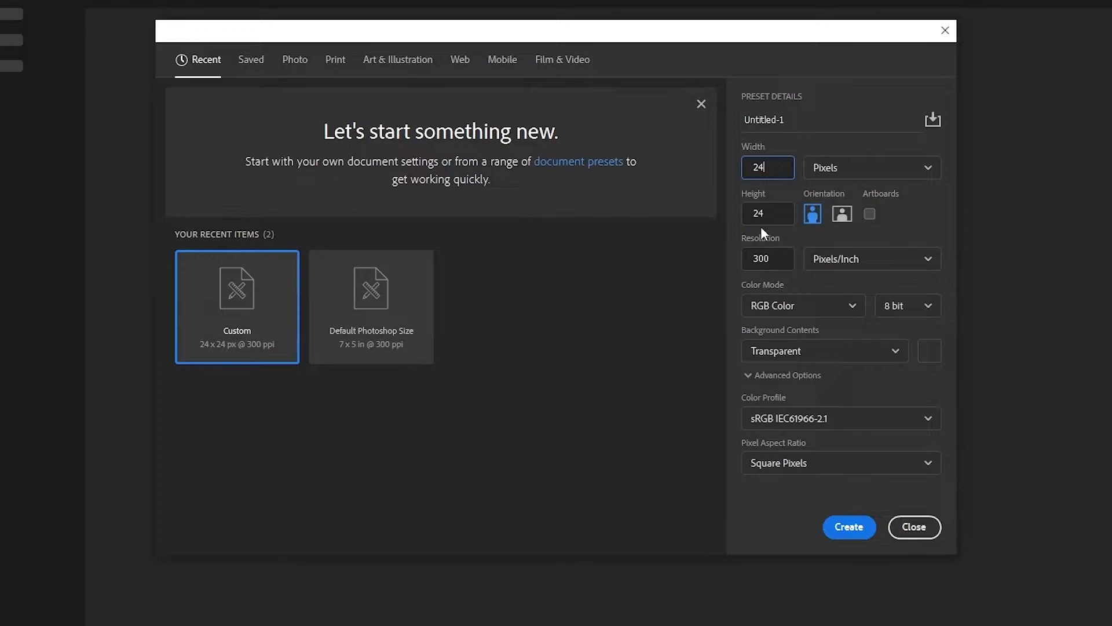
- Create a document named neft-1, 24 × 24 pixels at 300 pixels/inch, with transparent background contents
click(775, 257)
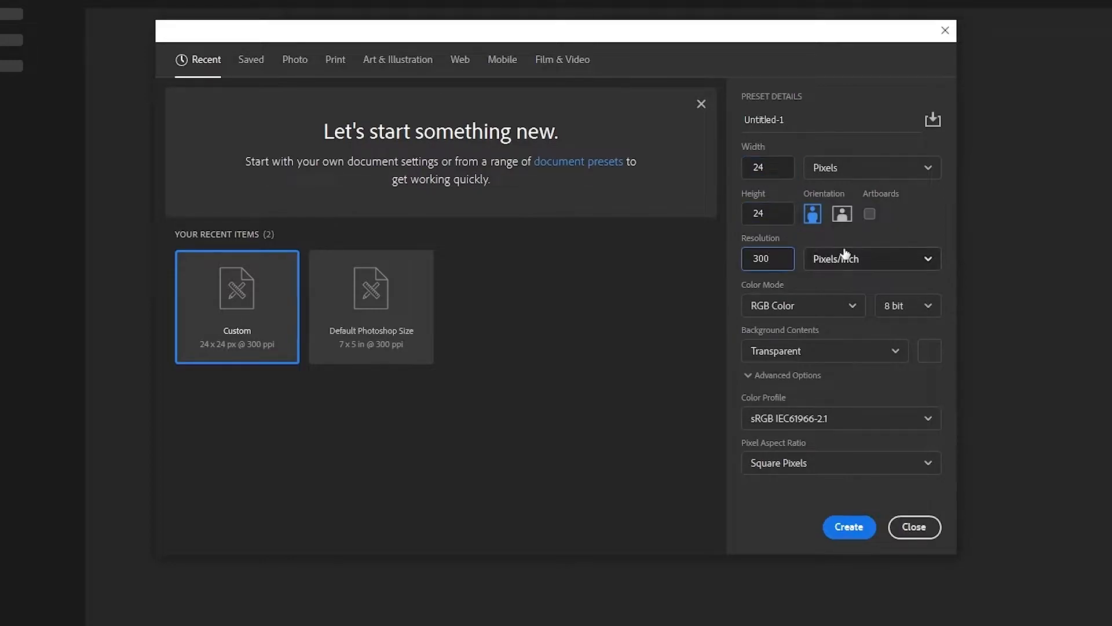
click(854, 171)
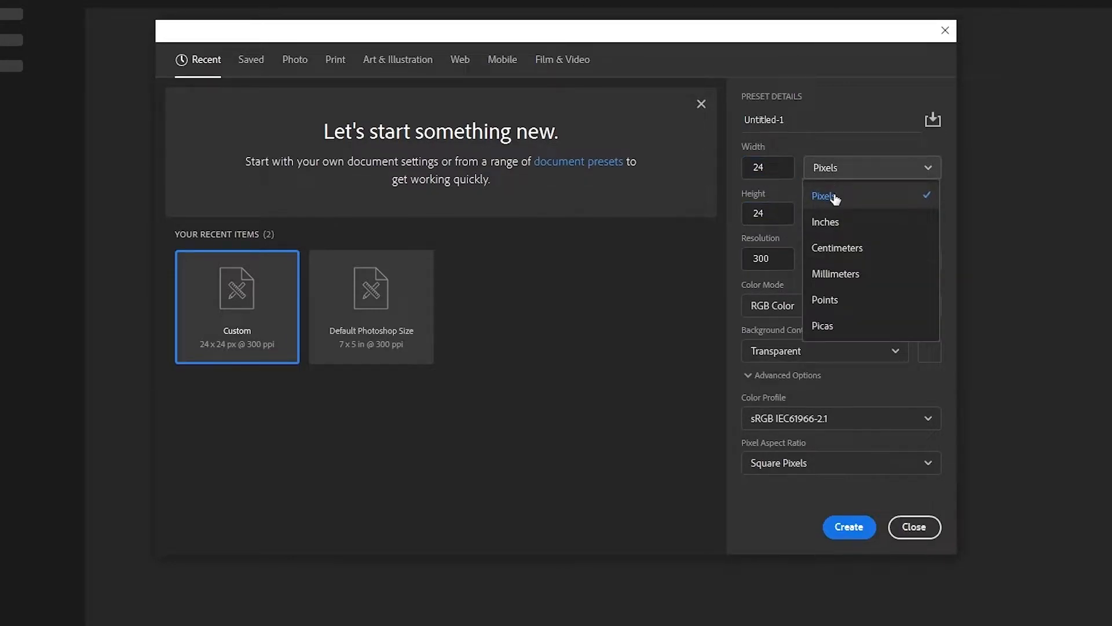
click(806, 122)
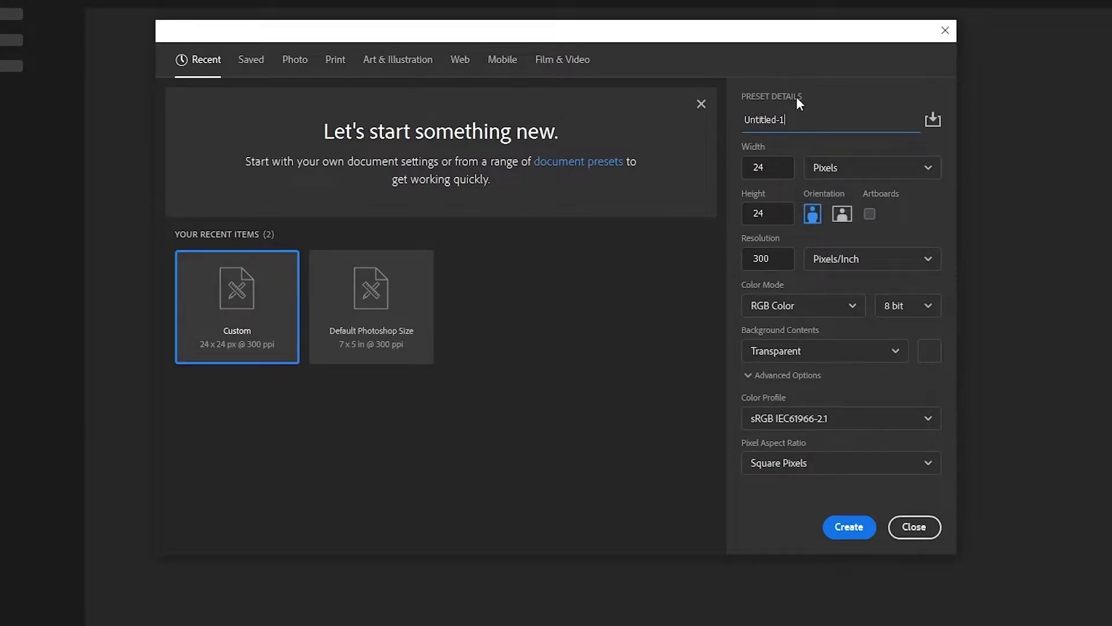
double_click(782, 119)
text(neft)
click(876, 350)
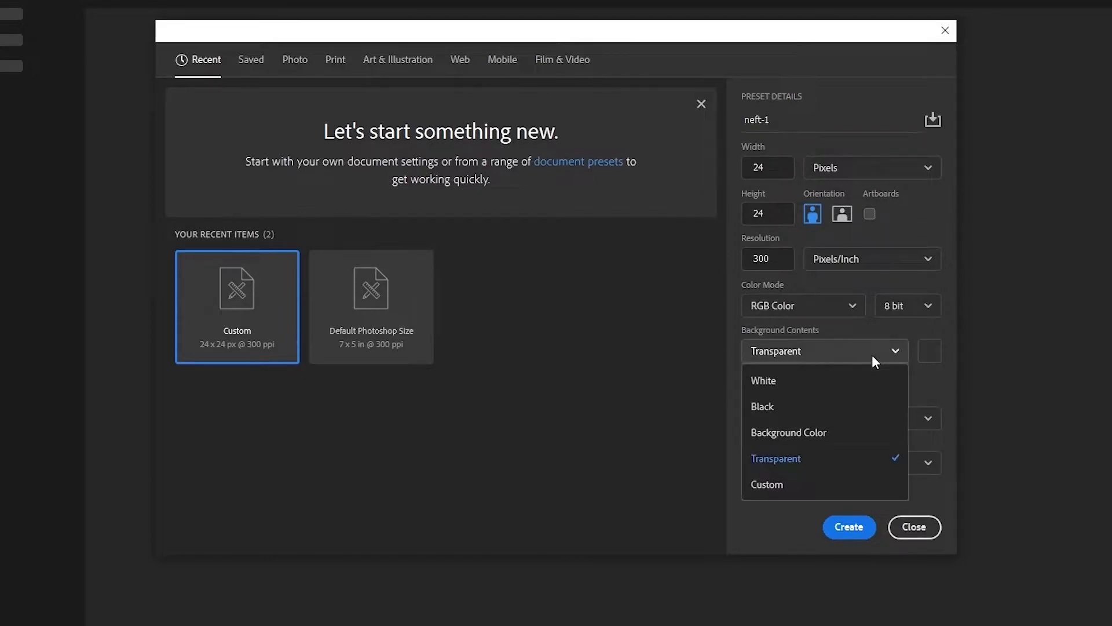
click(802, 459)
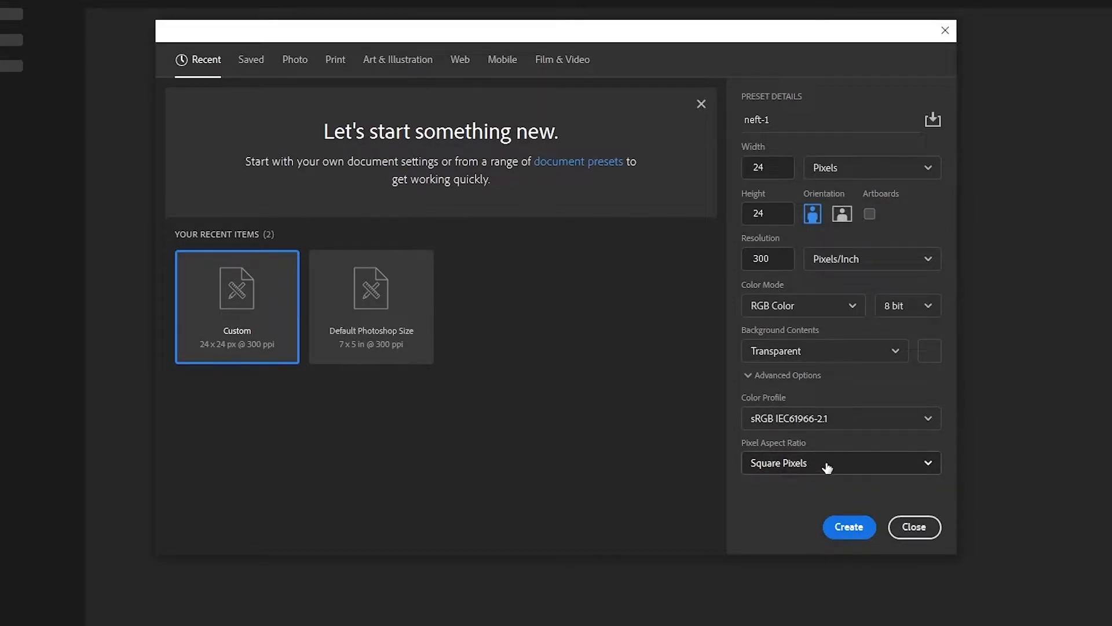
click(850, 527)
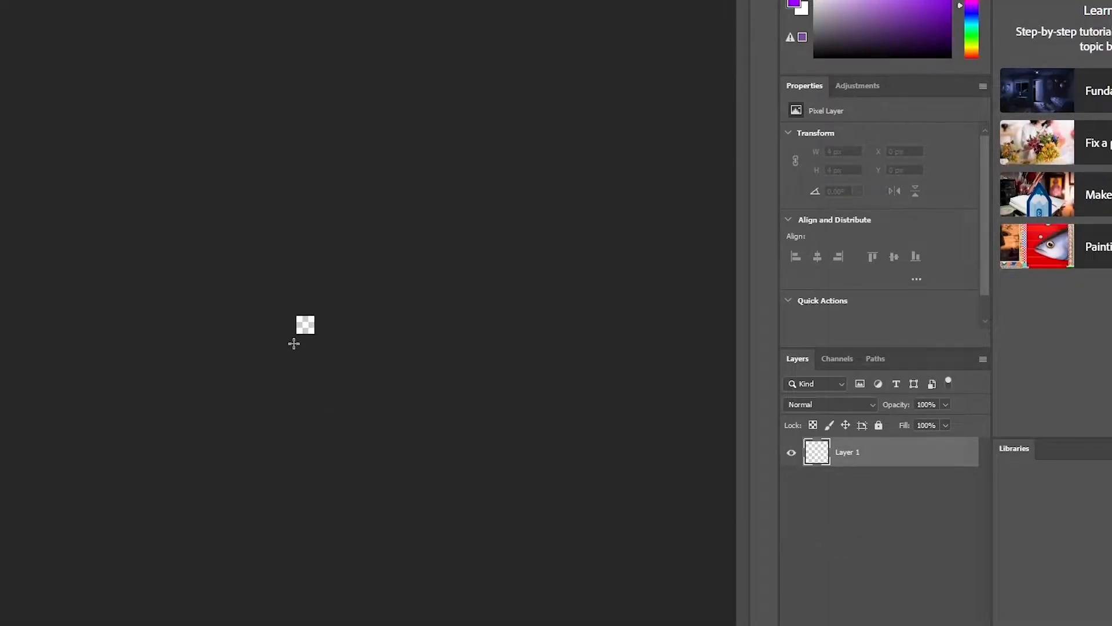
- Set the foreground color to black and paint a seven-pixel row along the canvas's bottom edge, starting at the lower-left corner
scroll(244, 357, up, 10)
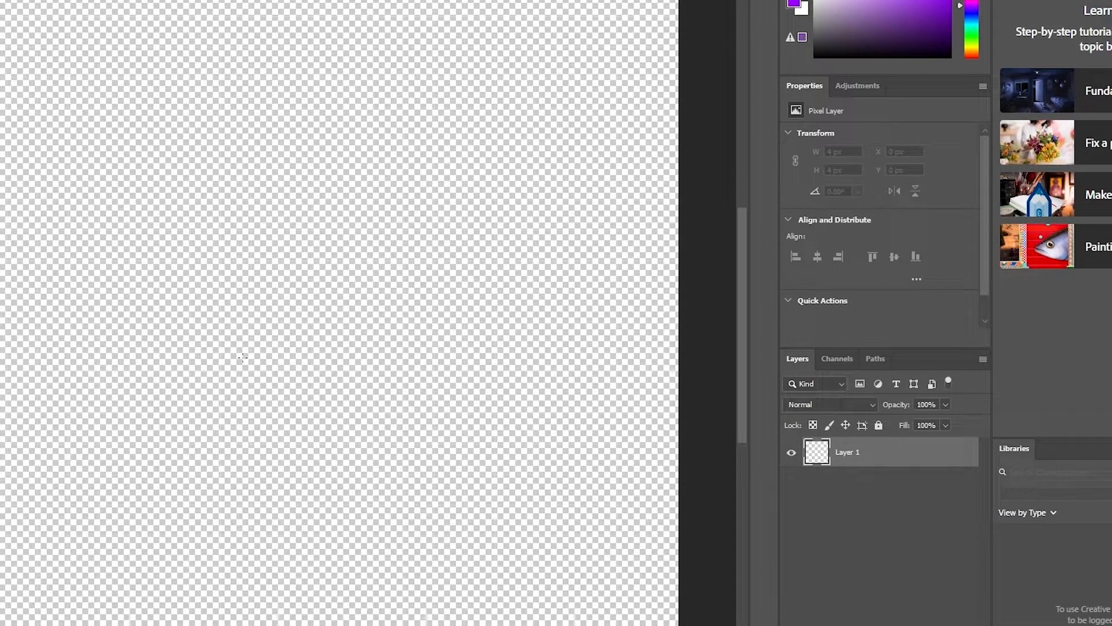
scroll(243, 358, down, 1)
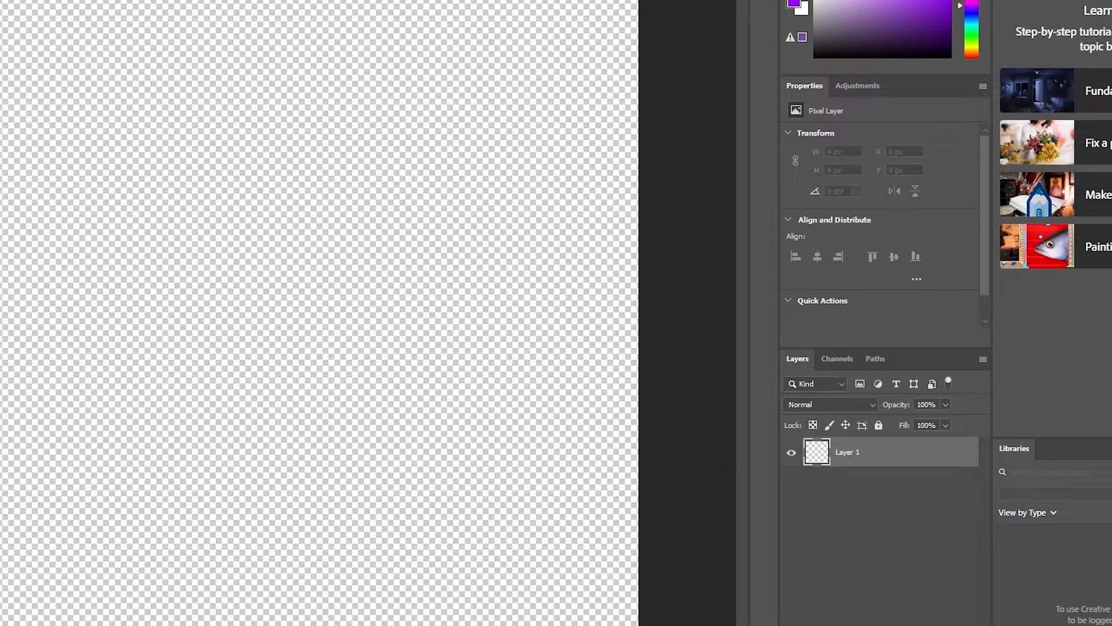
click(949, 56)
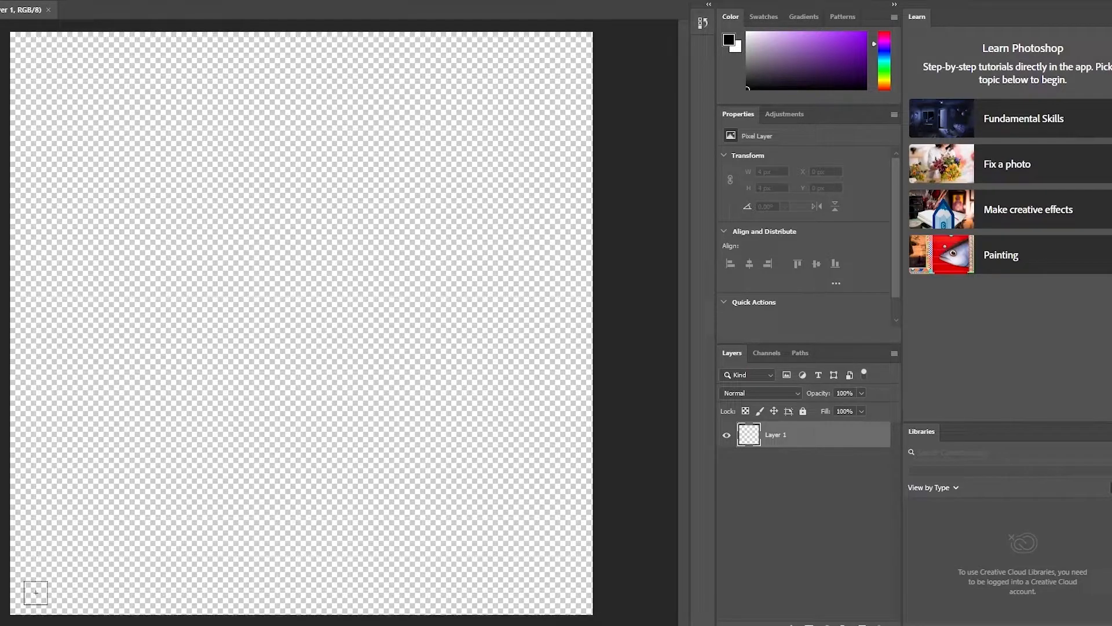
drag(18, 599, 272, 601)
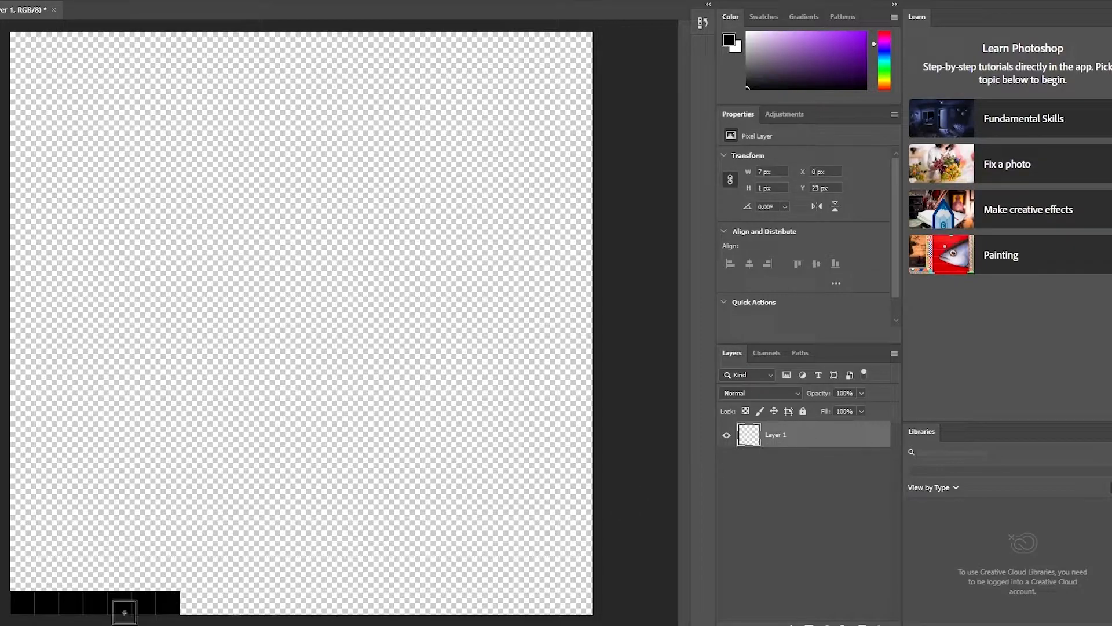
- Add a new layer and paint a six-pixel neck line up from the row's end, topped by a four-pixel diamond for the ear
click(862, 625)
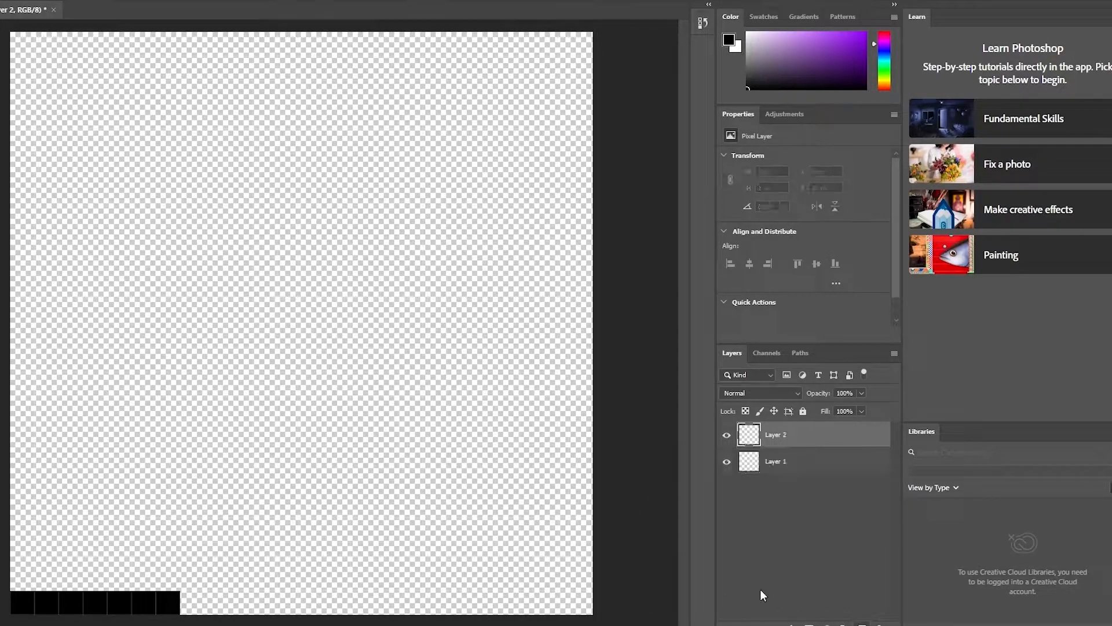
click(192, 603)
mouse_move(191, 602)
mouse_down()
mouse_move(190, 480)
mouse_move(141, 434)
mouse_move(149, 417)
mouse_up()
click(168, 408)
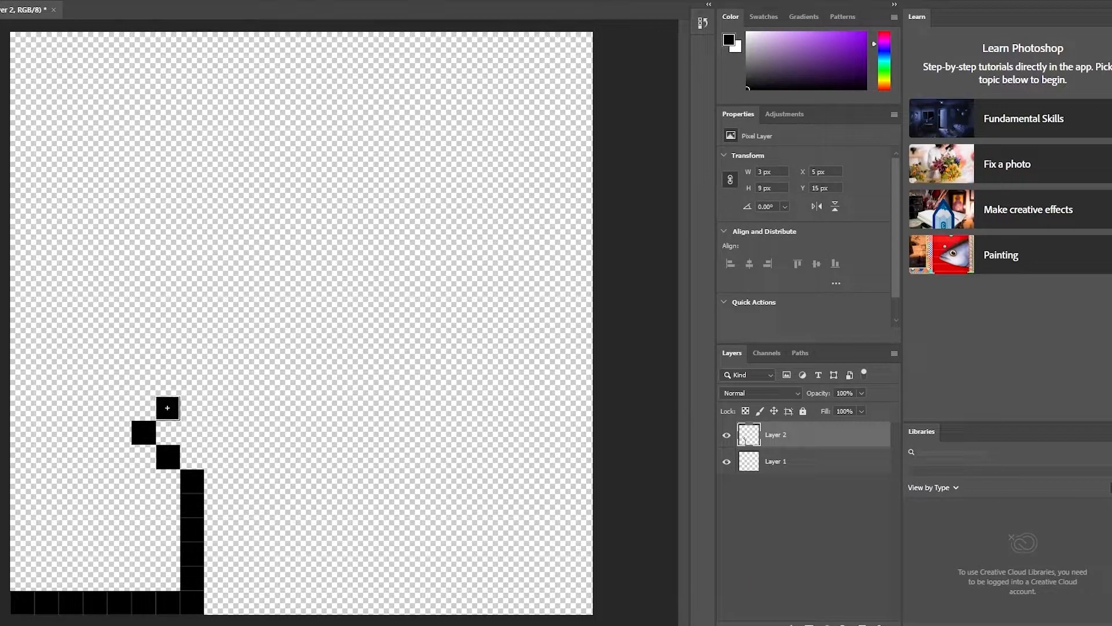
click(193, 430)
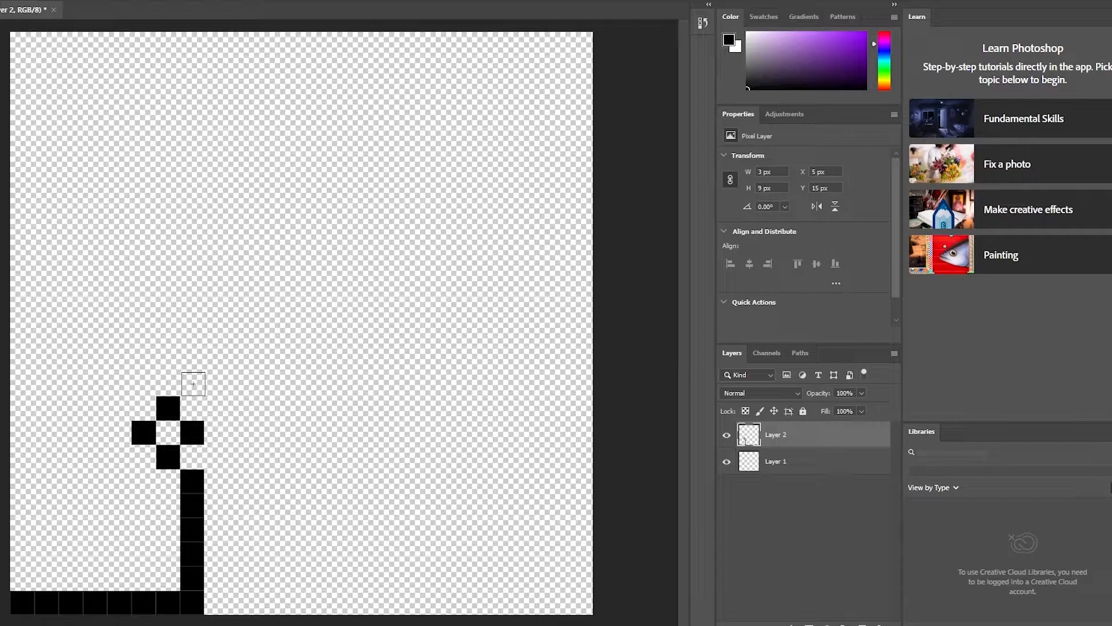
- Paint the head outline above the ear: a five-pixel left side, a five-pixel top row and one diagonal corner pixel at each end
drag(193, 383, 193, 289)
click(217, 258)
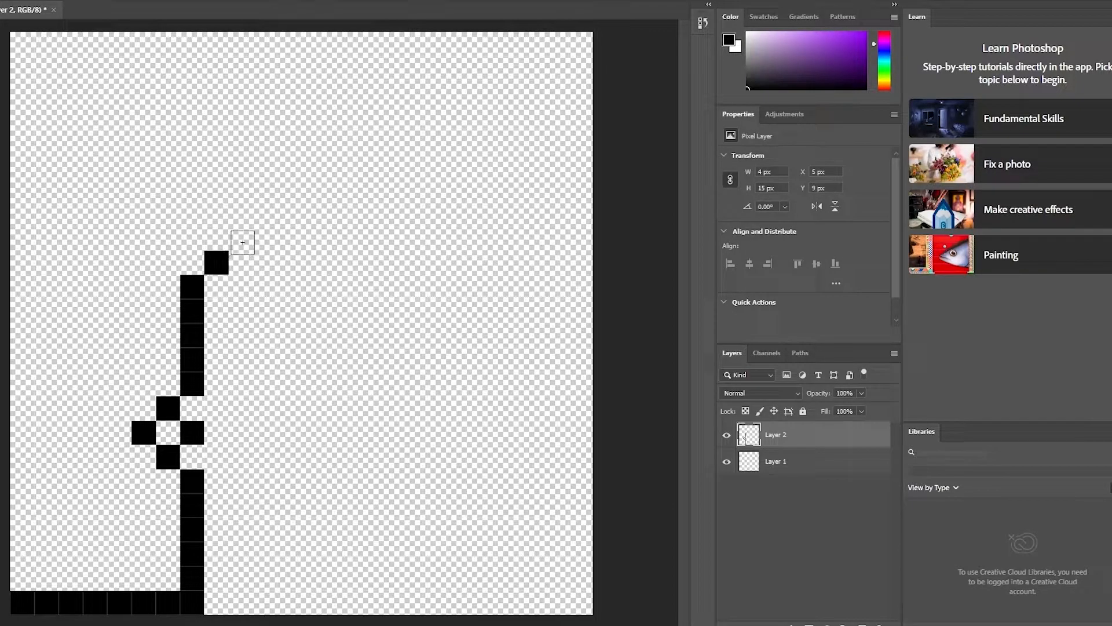
click(241, 238)
click(267, 237)
click(301, 238)
click(325, 237)
click(342, 237)
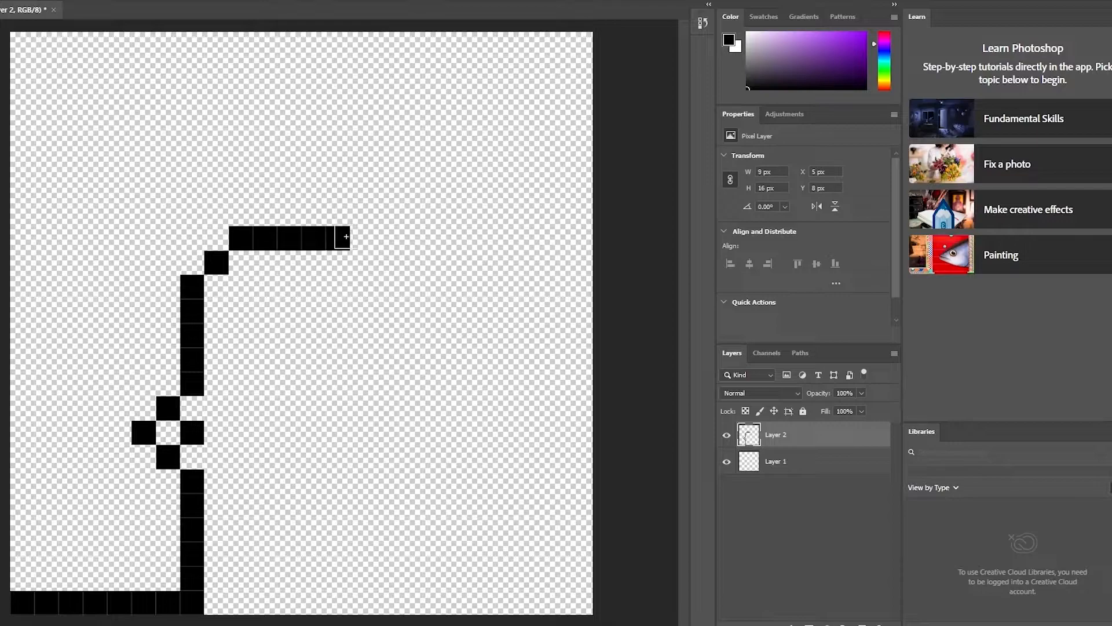
click(362, 262)
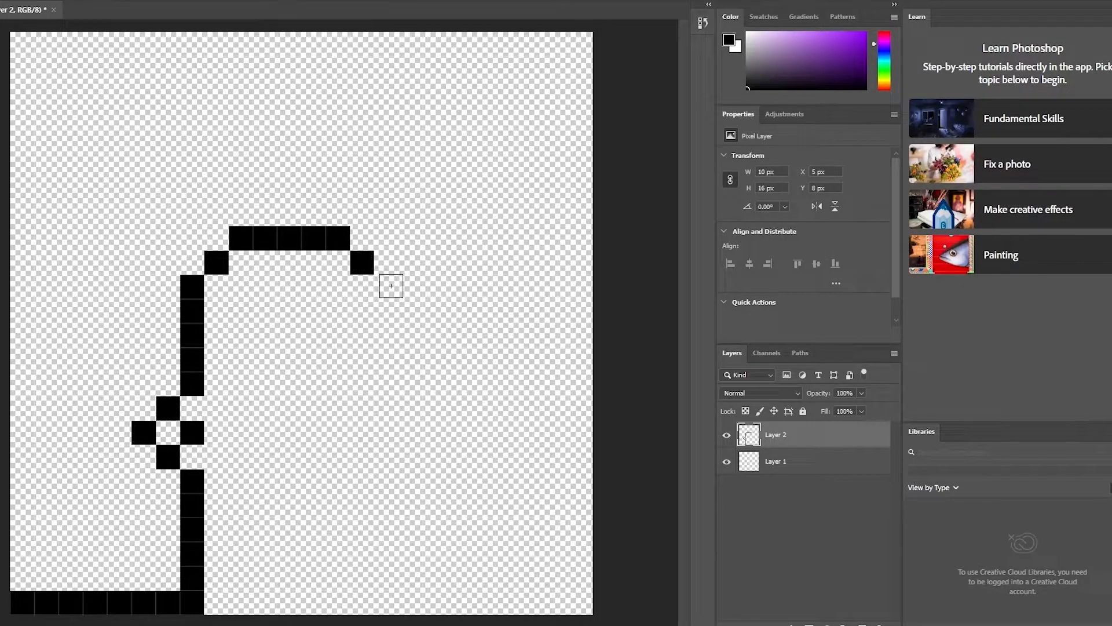
- Paint the head's right side as a ten-pixel vertical line down from the upper corner pixel, undoing any extra pixel
click(386, 286)
click(386, 310)
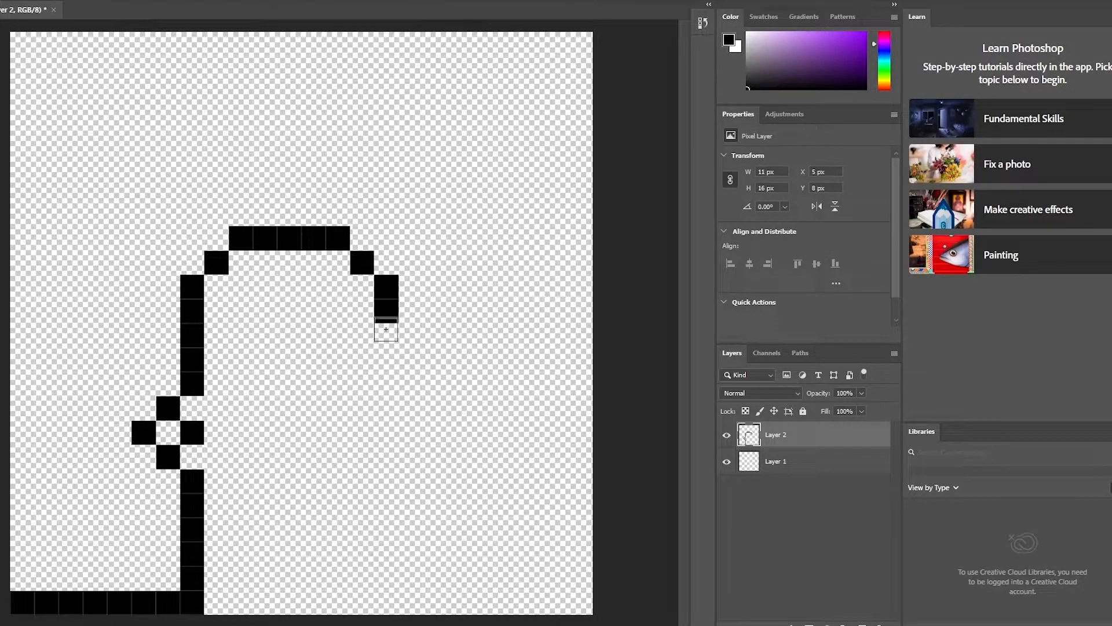
click(386, 335)
click(387, 359)
drag(388, 371, 379, 510)
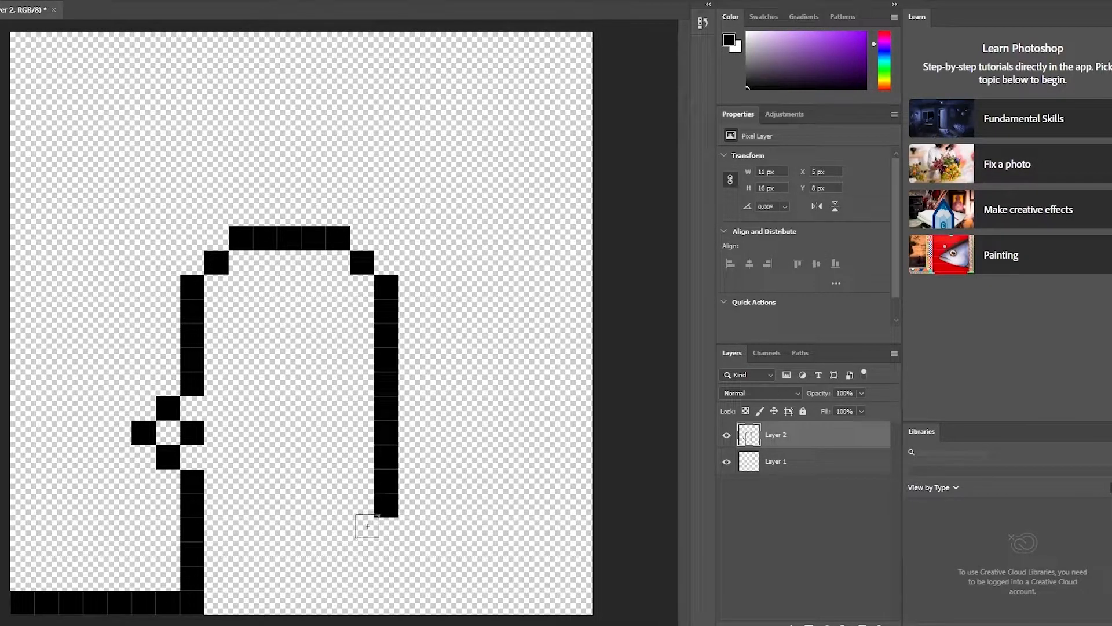
click(390, 529)
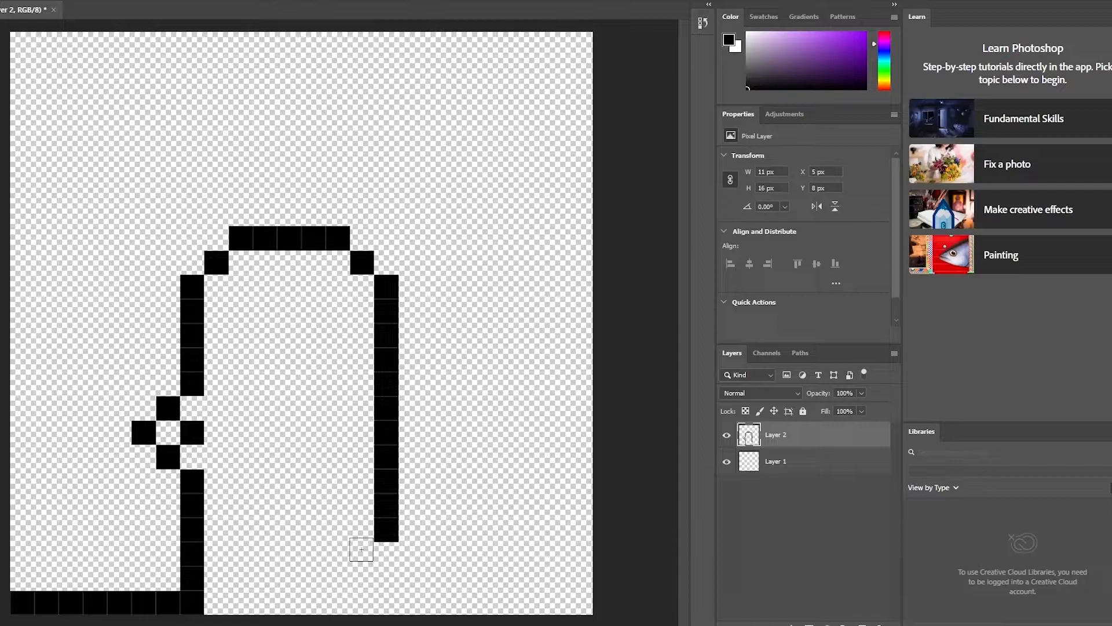
key(ctrl+z)
- Paint the chin with one diagonal pixel and a four-pixel row, ending in a two-pixel neck line down to the canvas's bottom edge
click(364, 529)
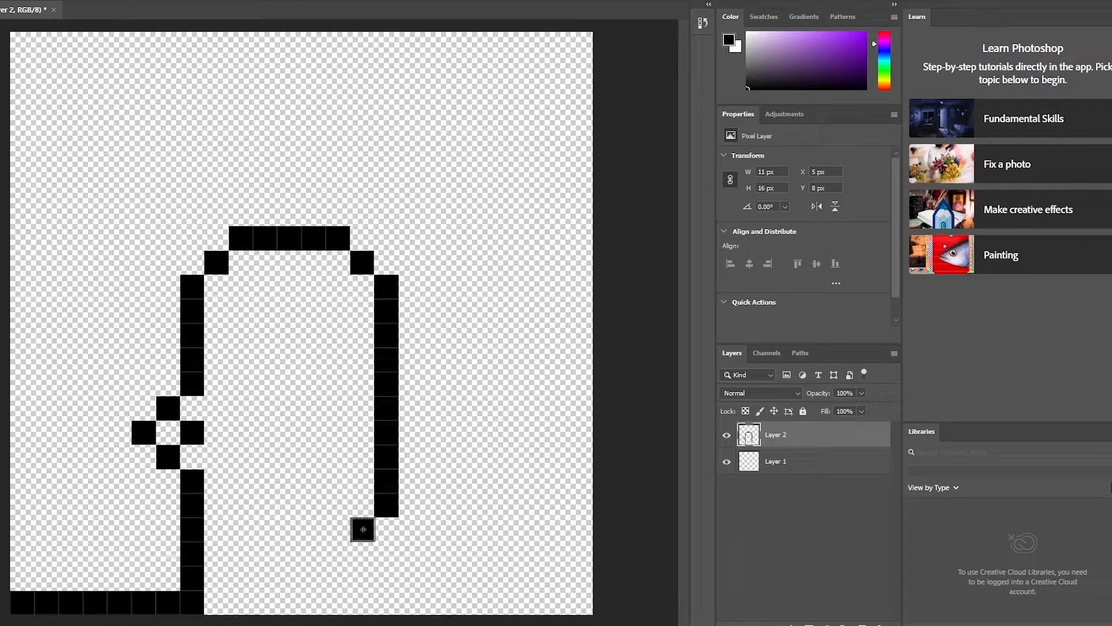
click(337, 550)
click(313, 551)
click(282, 555)
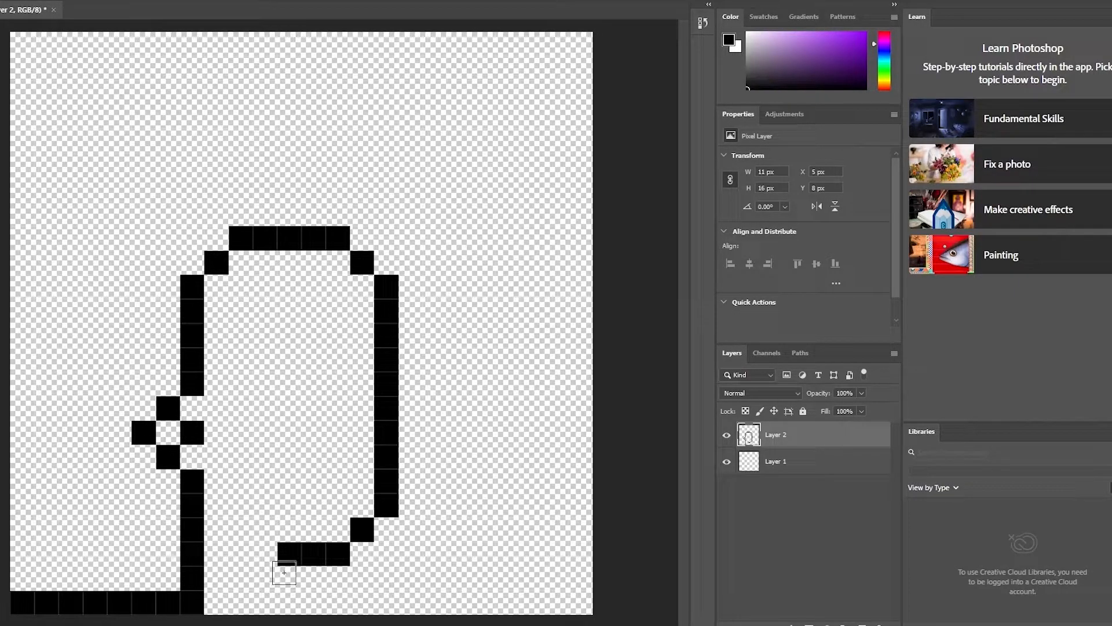
click(263, 553)
click(263, 576)
click(269, 595)
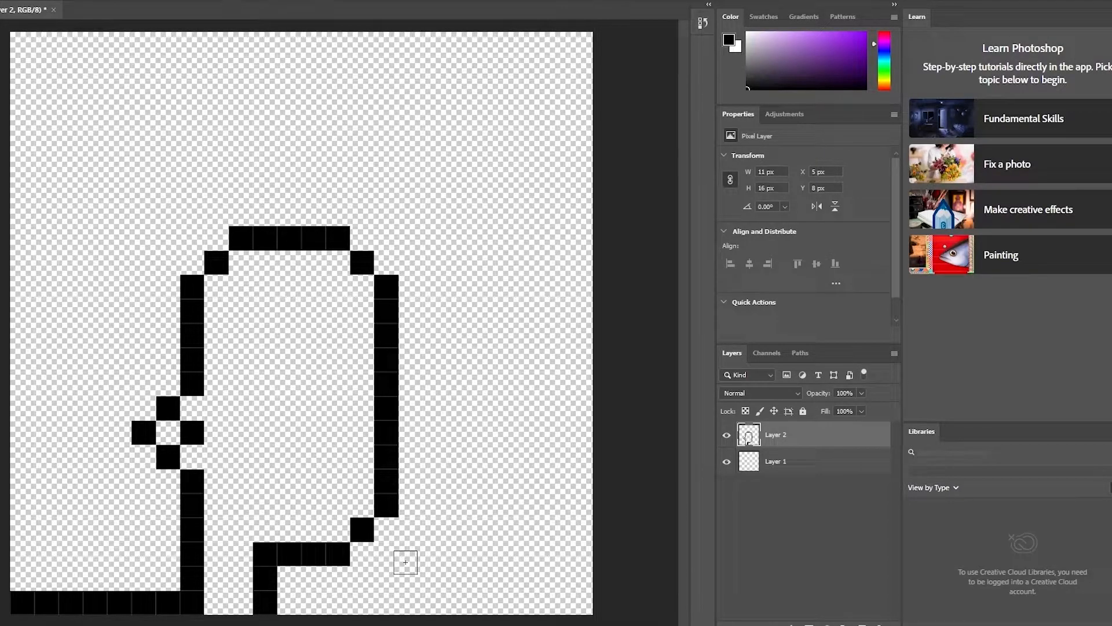
- Delete Layer 1, which holds the horizontal row of pixels beside the neck
click(786, 472)
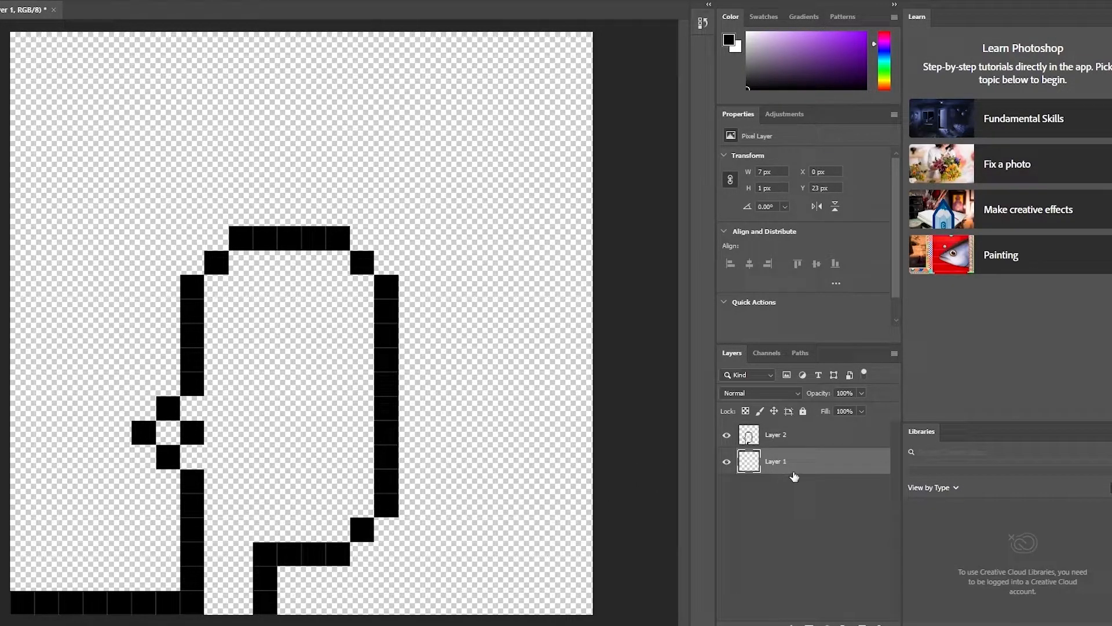
key(Delete)
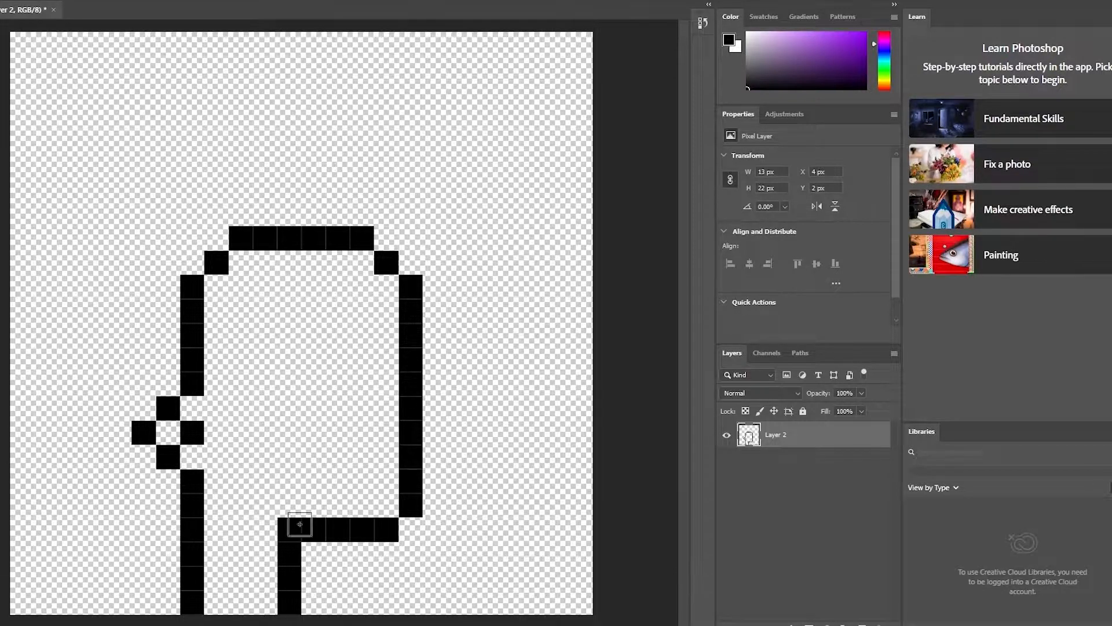
drag(434, 457, 605, 457)
click(414, 120)
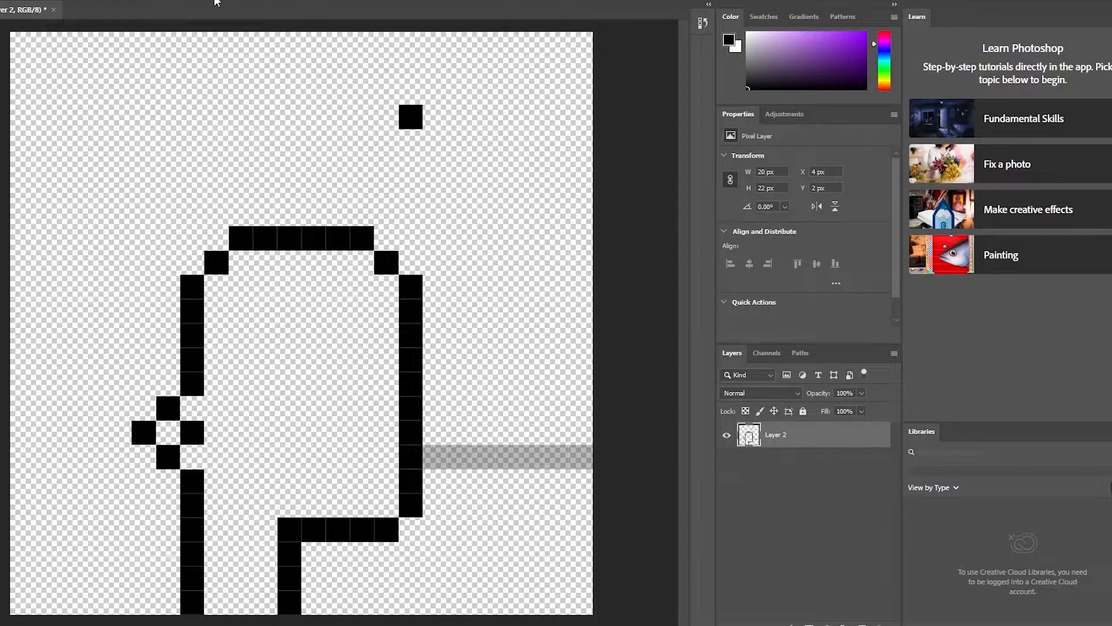
key(ctrl+z)
key(ctrl+z)
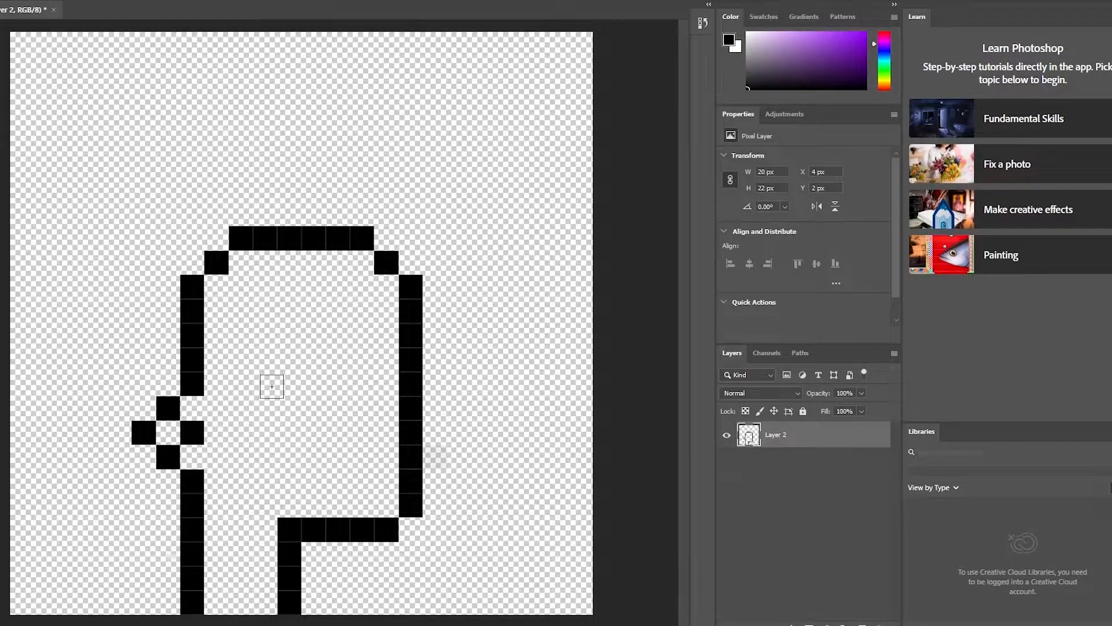
click(300, 471)
click(313, 477)
click(342, 474)
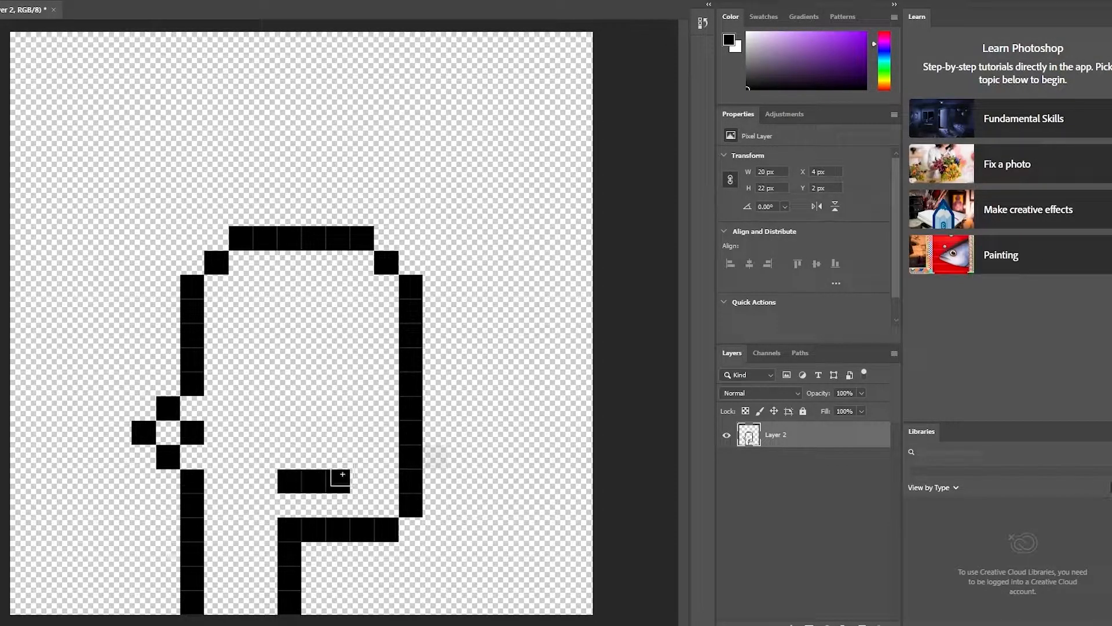
key(ctrl+z)
key(ctrl+z)
key(ctrl+z)
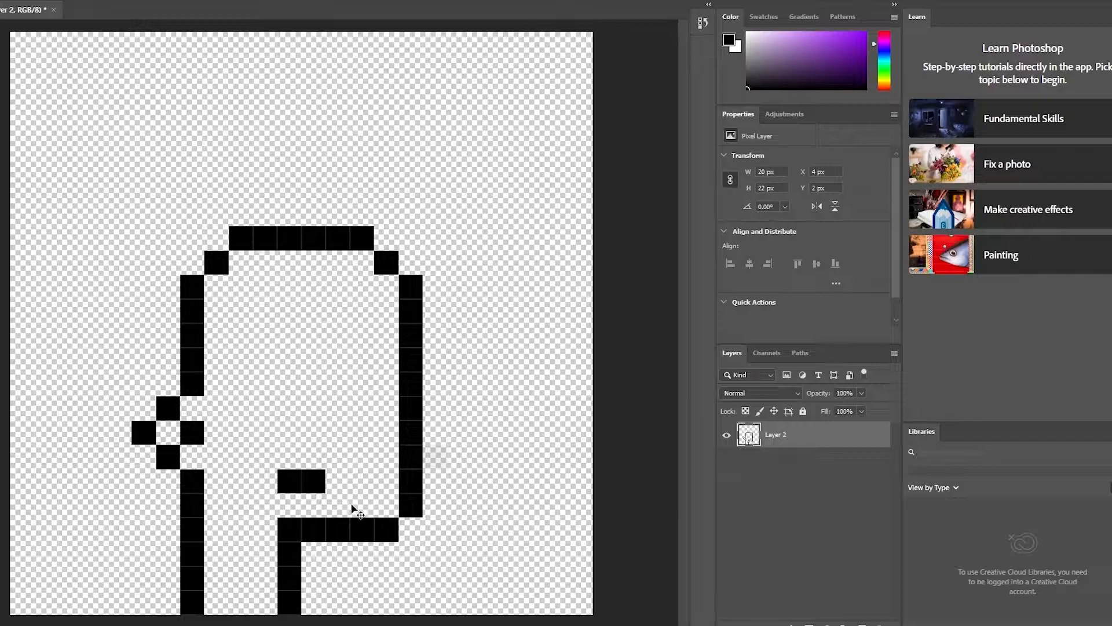
click(290, 456)
click(313, 456)
click(338, 456)
key(ctrl+z)
key(ctrl+z)
key(ctrl+z)
- Paint a three-pixel horizontal mouth in black inside the face, two rows above the jaw line
click(290, 480)
click(337, 481)
click(314, 481)
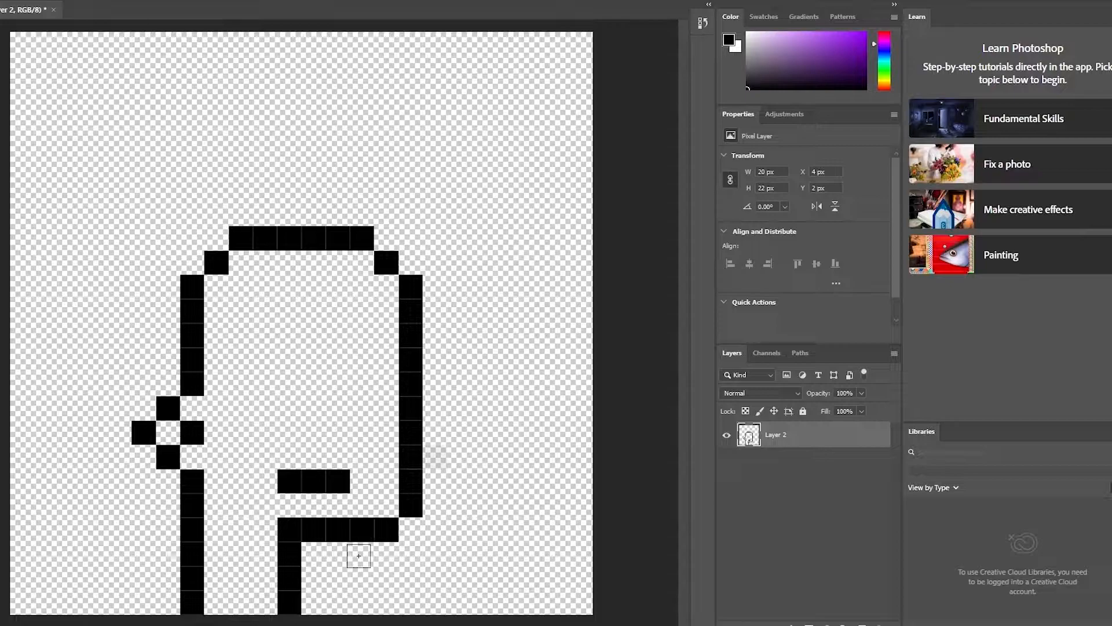
- Lower the jaw line by one row, painting three black pixels beneath it and erasing the old row up to the chin's corner pixel
mouse_move(360, 555)
mouse_down()
mouse_move(301, 553)
mouse_move(312, 553)
mouse_up()
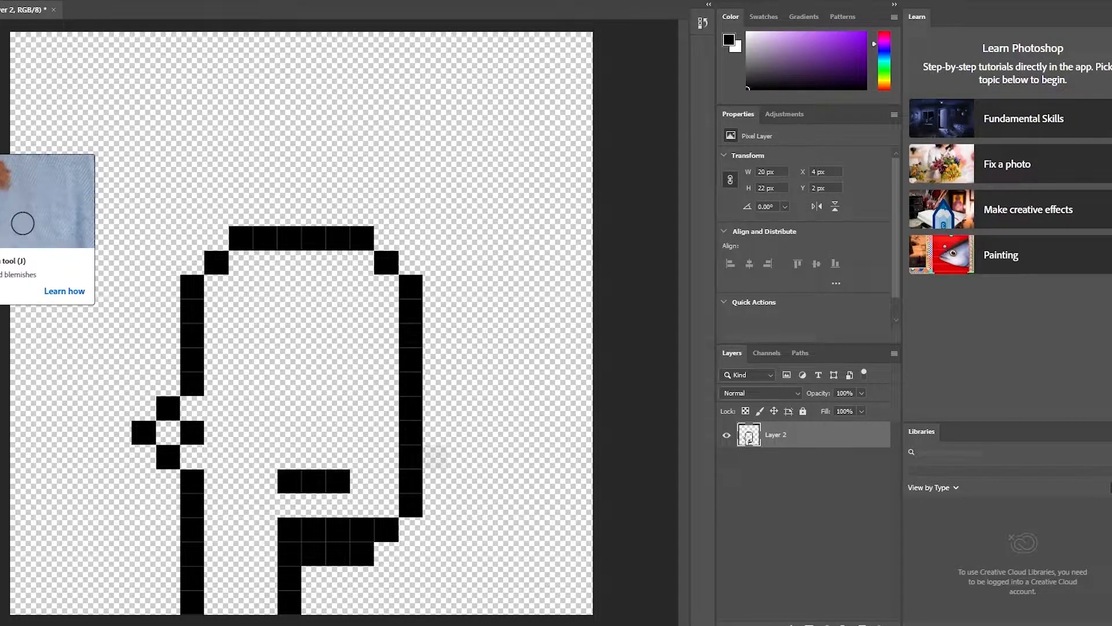
key(x)
mouse_move(267, 522)
mouse_down()
mouse_move(295, 523)
mouse_move(260, 531)
mouse_move(362, 529)
mouse_up()
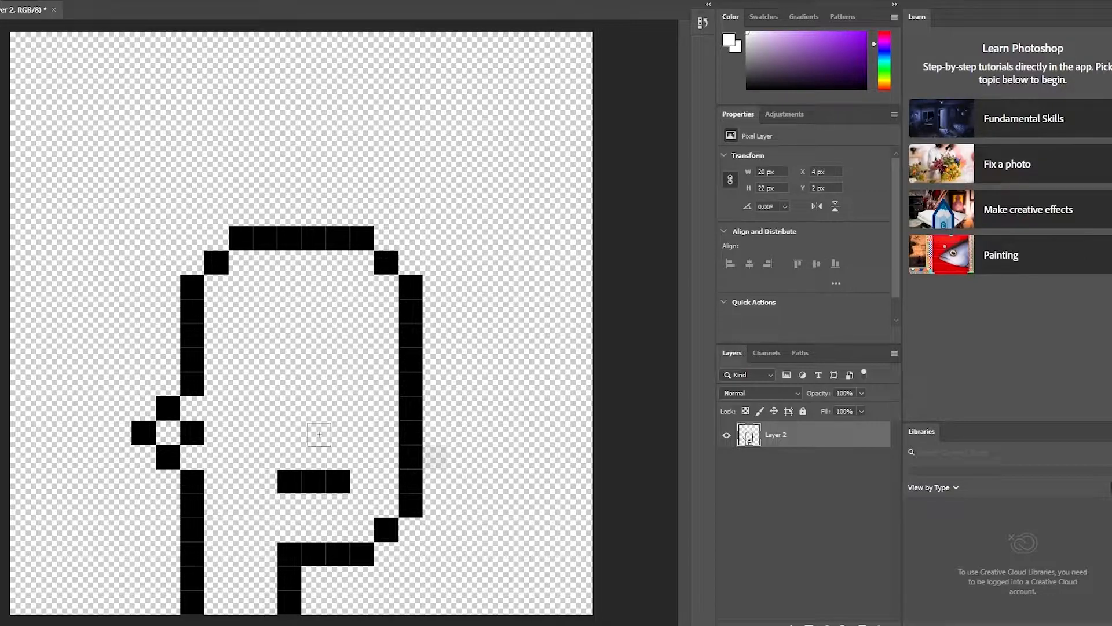
- Paint two single-pixel black eyes on one row of the face, four rows above the mouth and three pixels apart
click(277, 369)
click(364, 359)
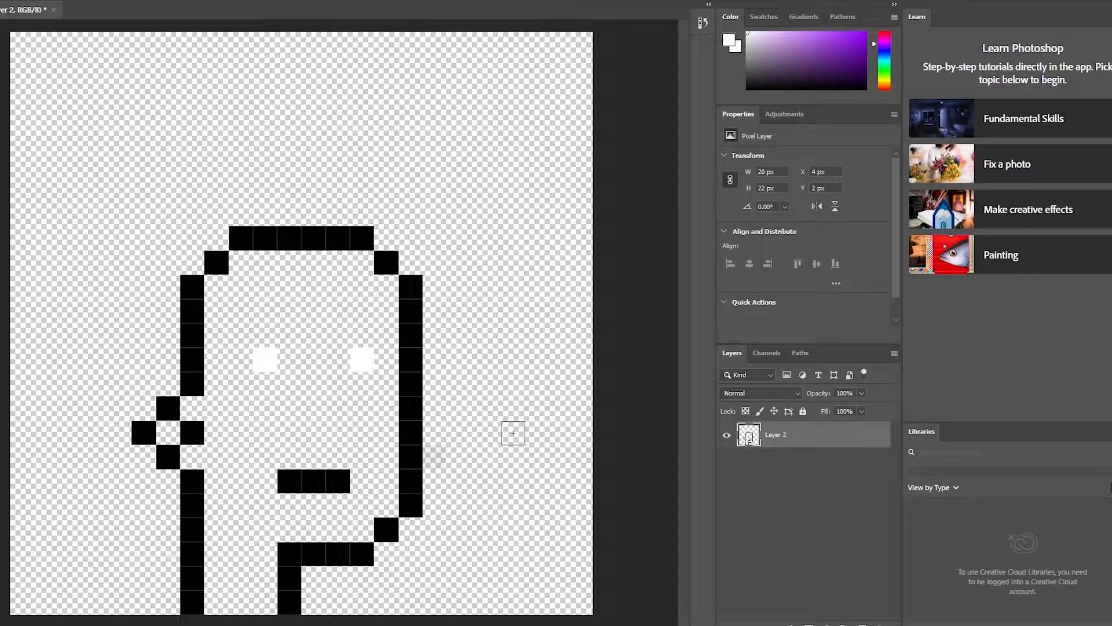
drag(767, 65, 746, 96)
click(263, 360)
click(365, 360)
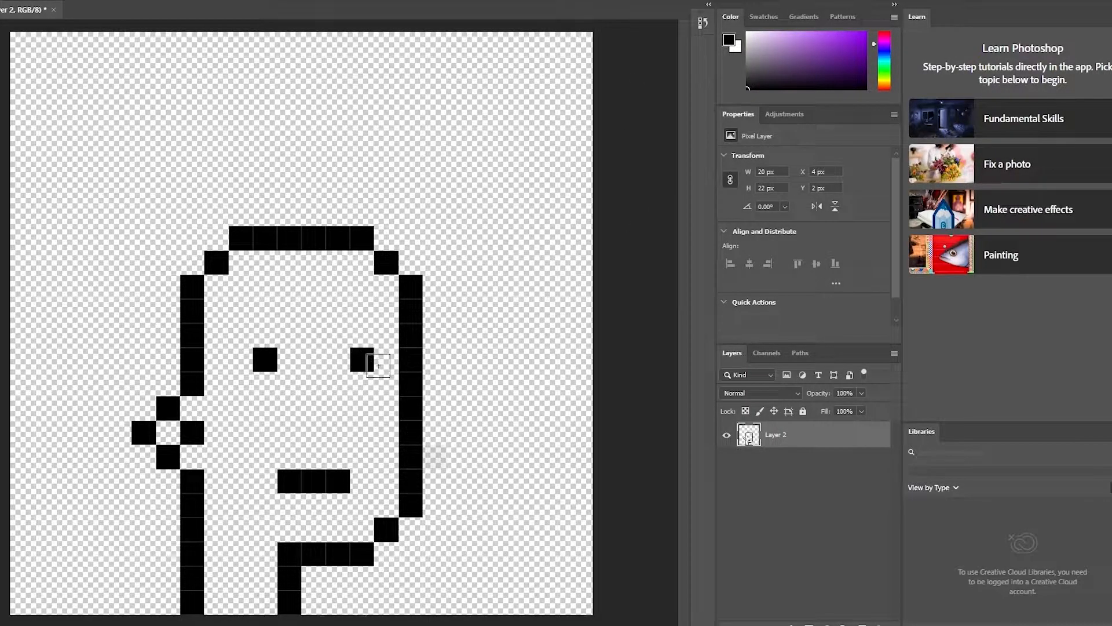
click(361, 385)
click(265, 385)
- Set the foreground color to white and paint one white pixel directly left of each black eye pixel
drag(780, 65, 703, 27)
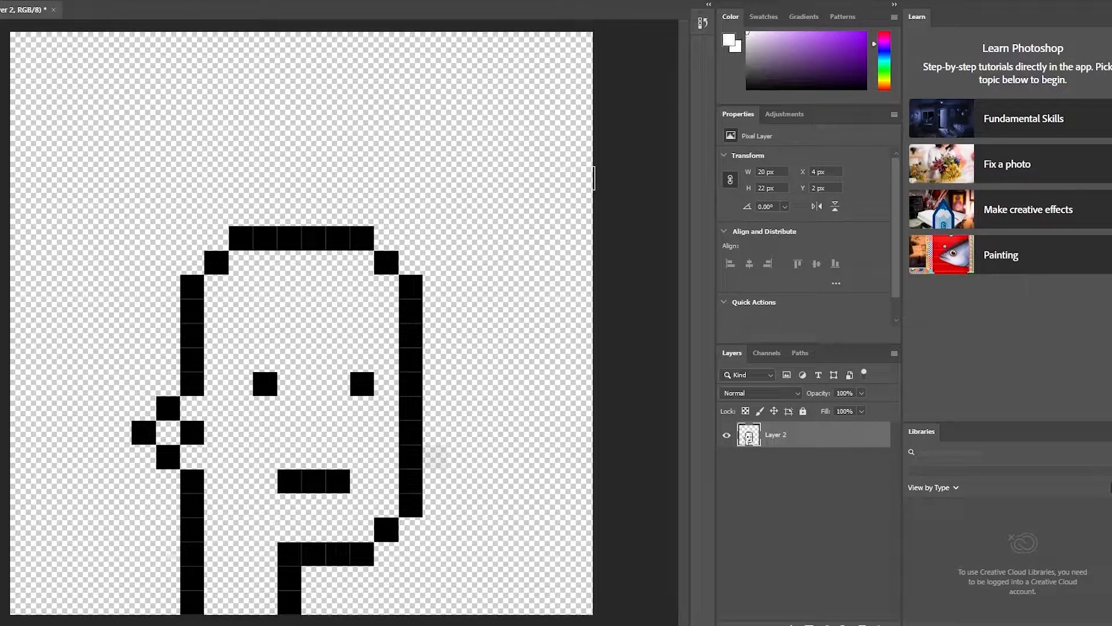
click(337, 384)
click(245, 384)
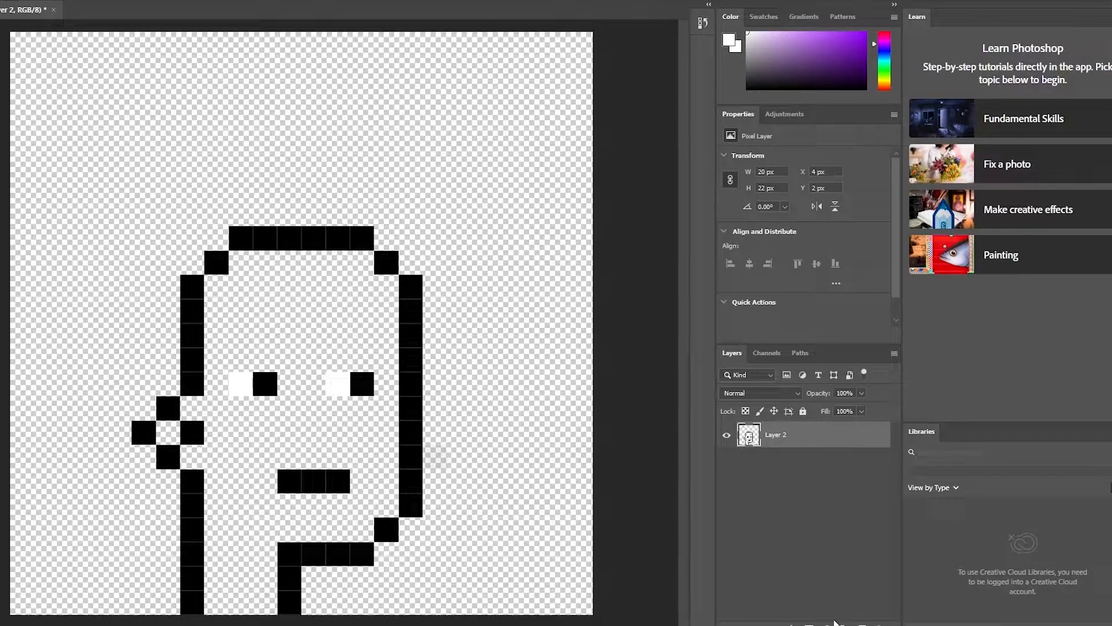
- Add an empty layer above the portrait layer, and fill the face, ear and neck on the portrait layer with skin color #E8BEAC
click(862, 625)
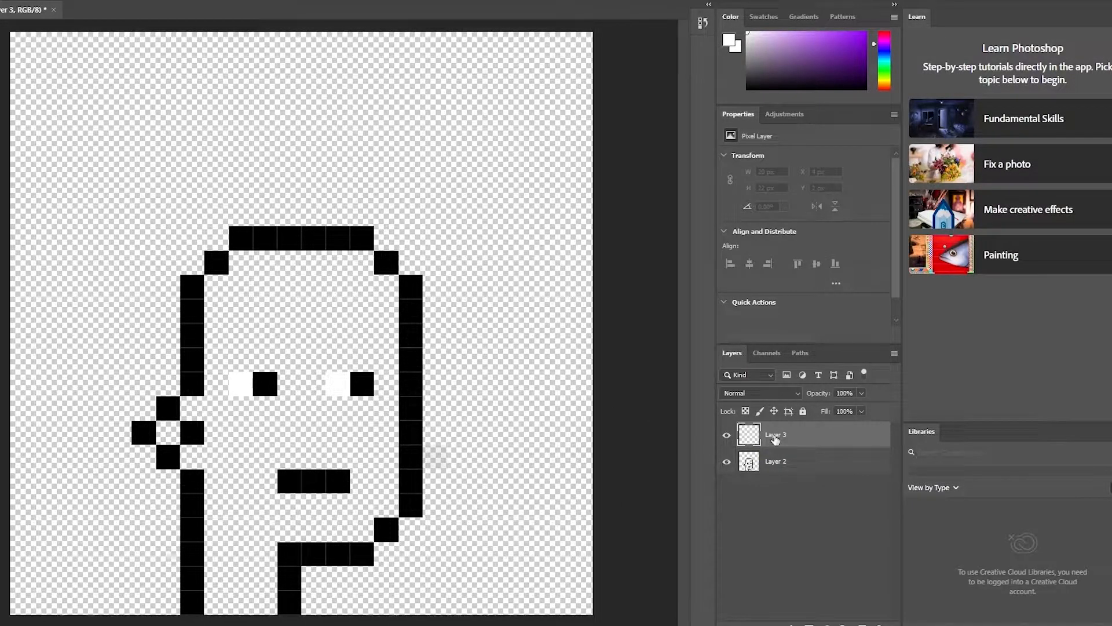
click(767, 467)
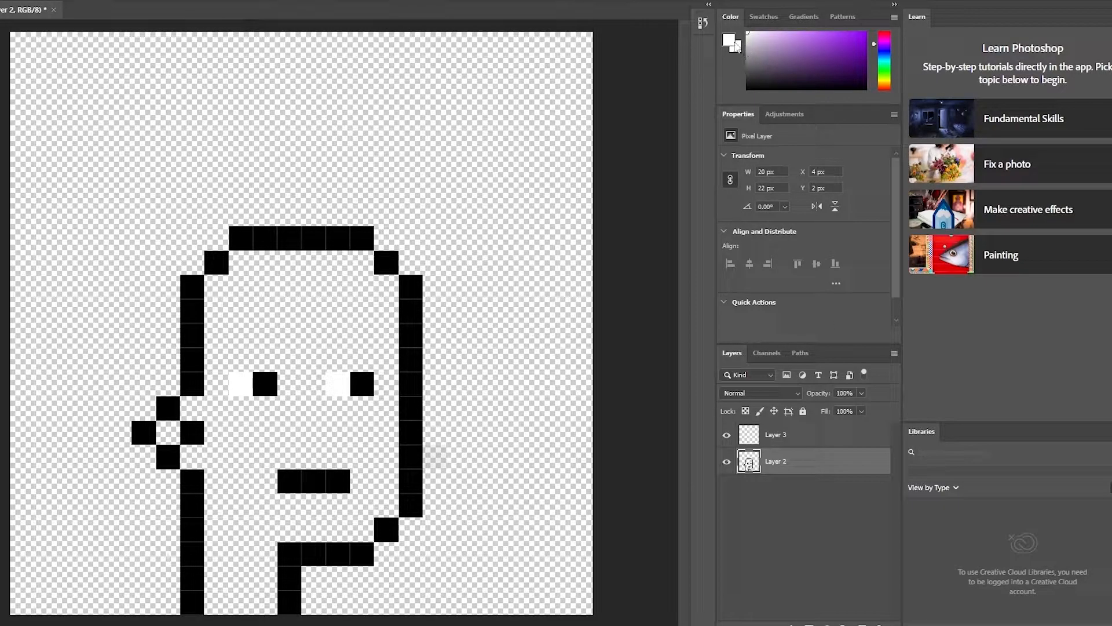
click(733, 43)
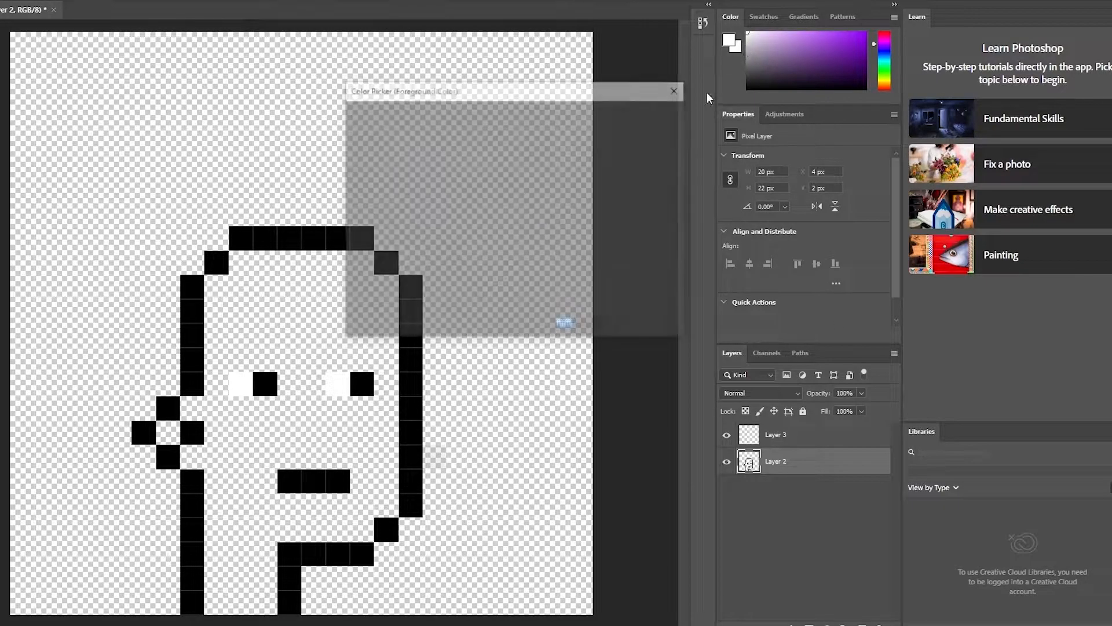
text(#E8BEAC)
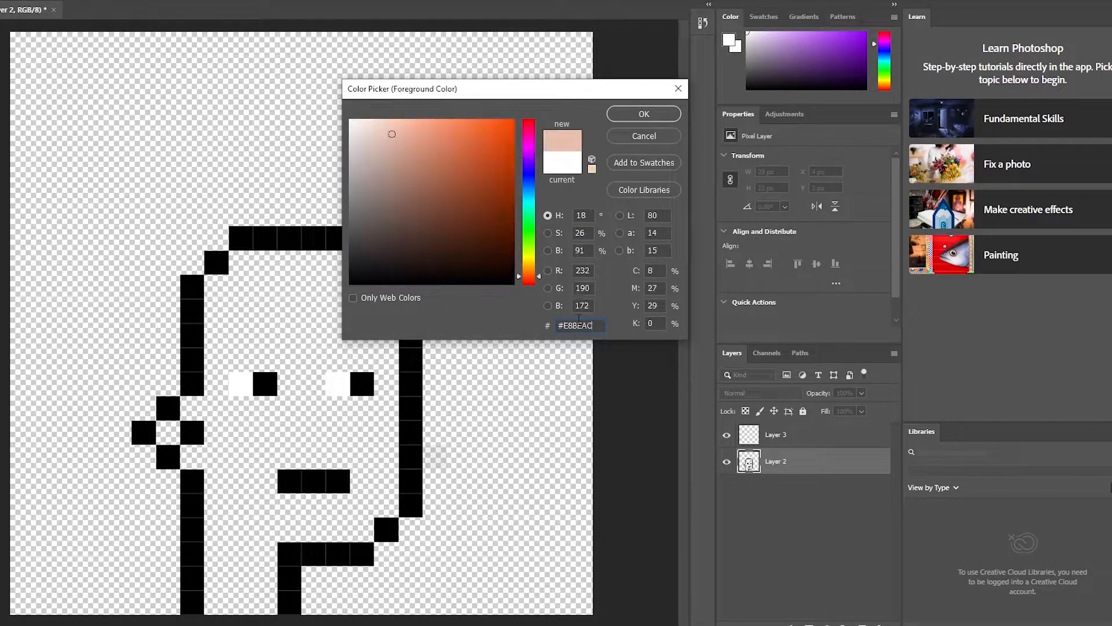
click(644, 115)
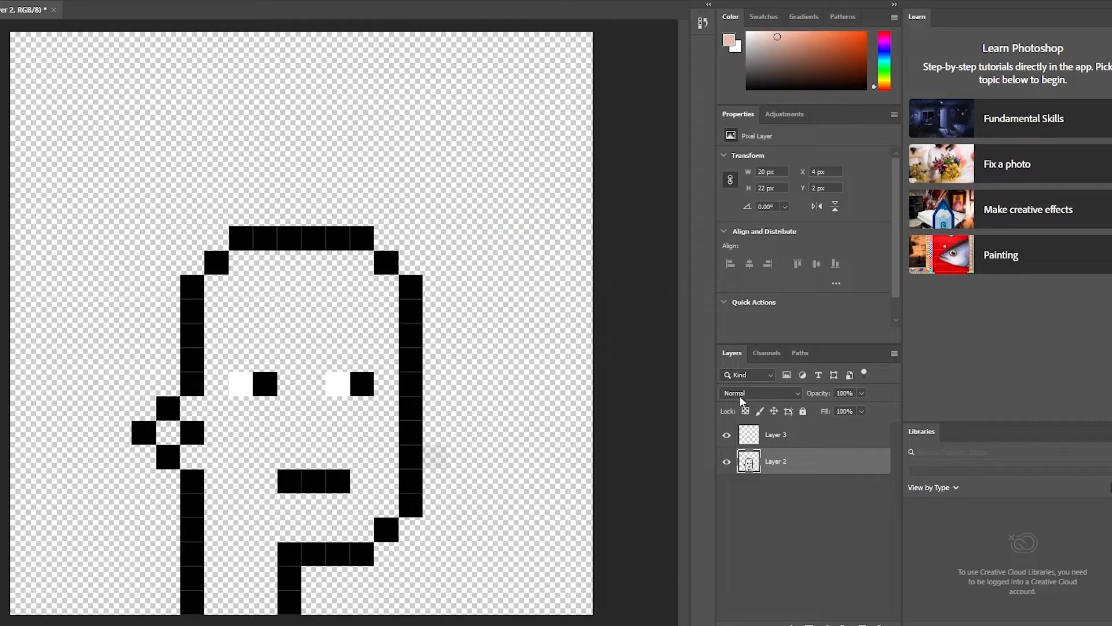
mouse_move(223, 290)
mouse_down()
mouse_move(264, 262)
mouse_move(362, 264)
mouse_move(386, 286)
mouse_move(223, 303)
mouse_move(217, 339)
mouse_move(301, 358)
mouse_move(383, 356)
mouse_move(387, 315)
mouse_move(362, 324)
mouse_move(340, 303)
mouse_move(168, 434)
mouse_up()
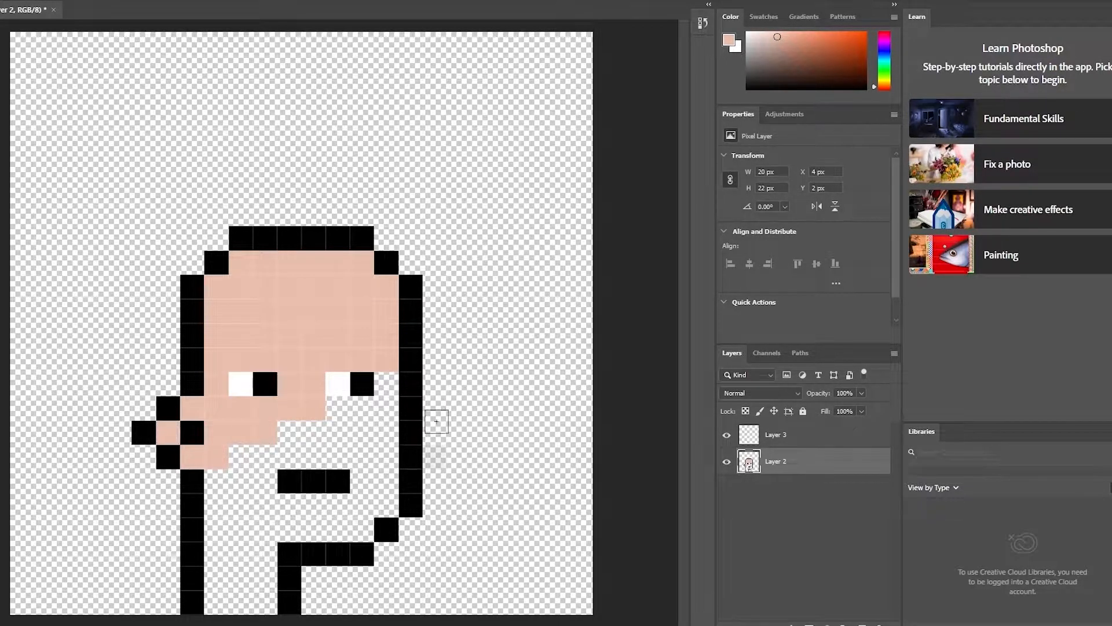
mouse_move(382, 391)
mouse_down()
mouse_move(351, 415)
mouse_move(239, 490)
mouse_move(263, 487)
mouse_move(273, 465)
mouse_move(373, 461)
mouse_move(383, 441)
mouse_move(345, 439)
mouse_move(358, 439)
mouse_move(377, 494)
mouse_move(384, 487)
mouse_move(360, 522)
mouse_move(259, 534)
mouse_move(259, 613)
mouse_move(214, 605)
mouse_move(216, 513)
mouse_move(353, 505)
mouse_move(216, 517)
mouse_move(227, 522)
mouse_move(236, 594)
mouse_up()
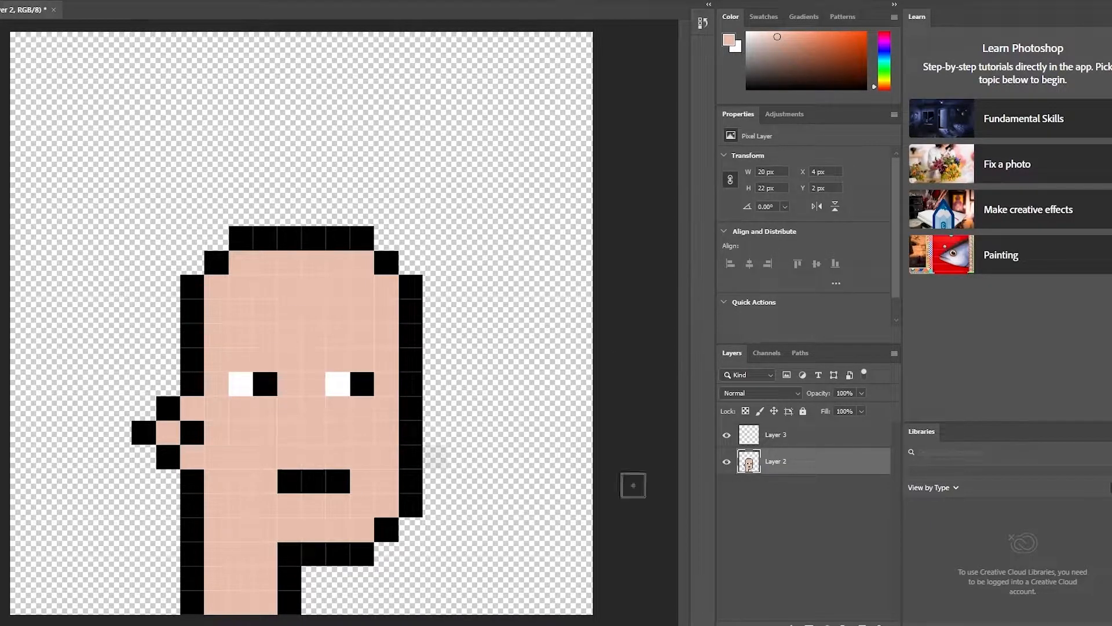
- Create a layer group named Face and place the portrait layer inside it
click(810, 438)
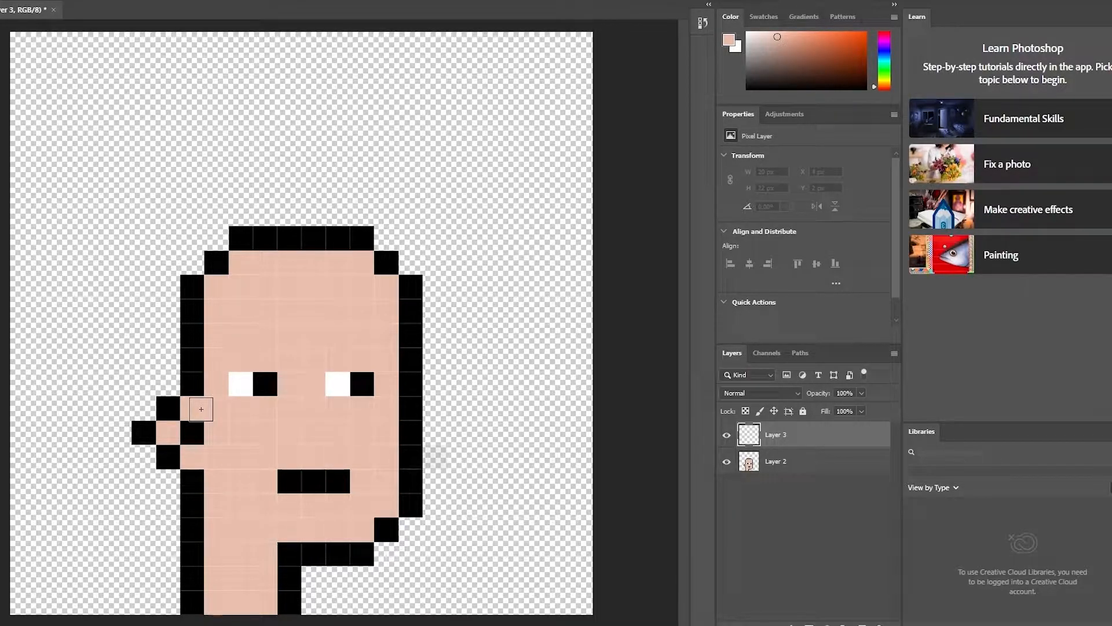
click(788, 467)
key(ctrl+g)
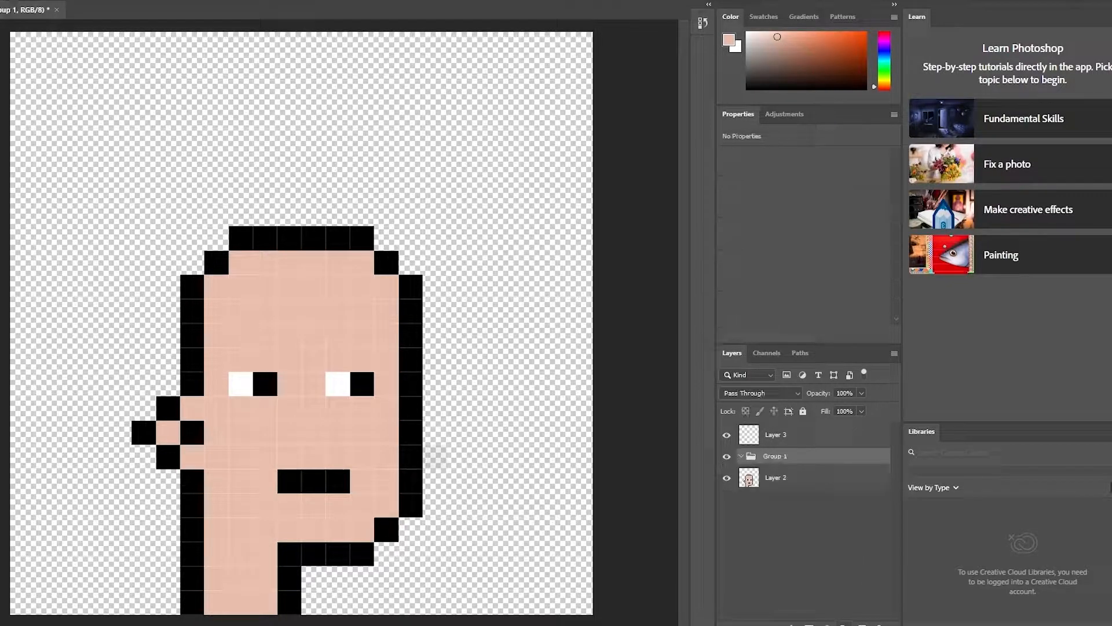
drag(778, 491, 739, 463)
double_click(776, 456)
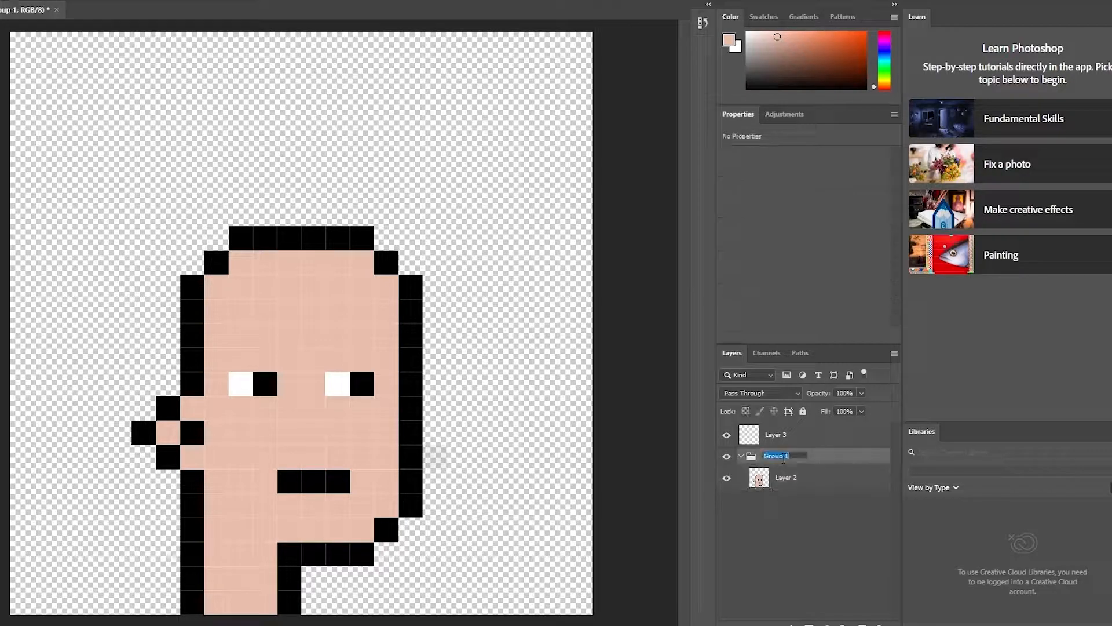
click(799, 521)
- On the empty Layer 3, paint a white 8 × 3 pixel glasses frame around the eyes with a two-pixel arm above the ear
click(782, 445)
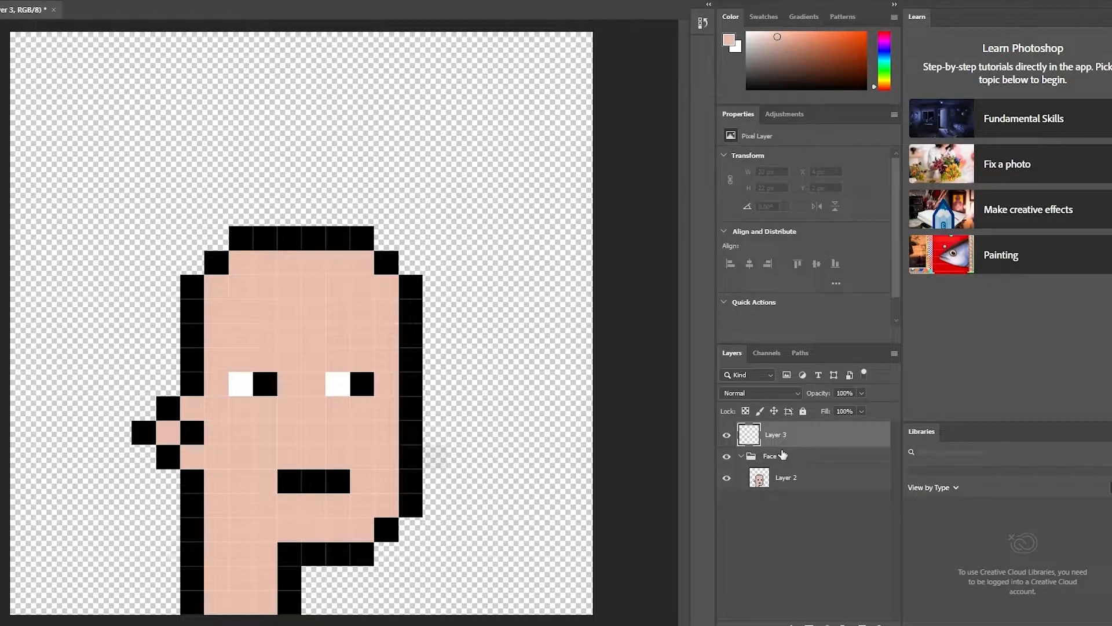
click(740, 49)
mouse_move(219, 406)
mouse_down()
mouse_move(388, 404)
mouse_move(384, 360)
mouse_move(216, 362)
mouse_move(200, 406)
mouse_up()
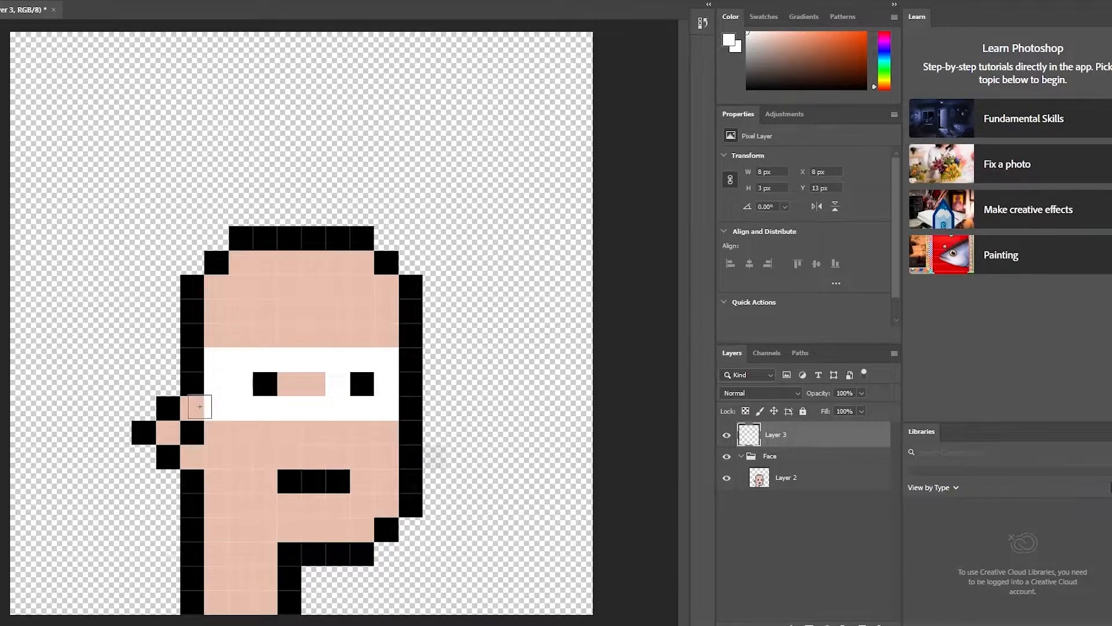
click(201, 388)
click(168, 384)
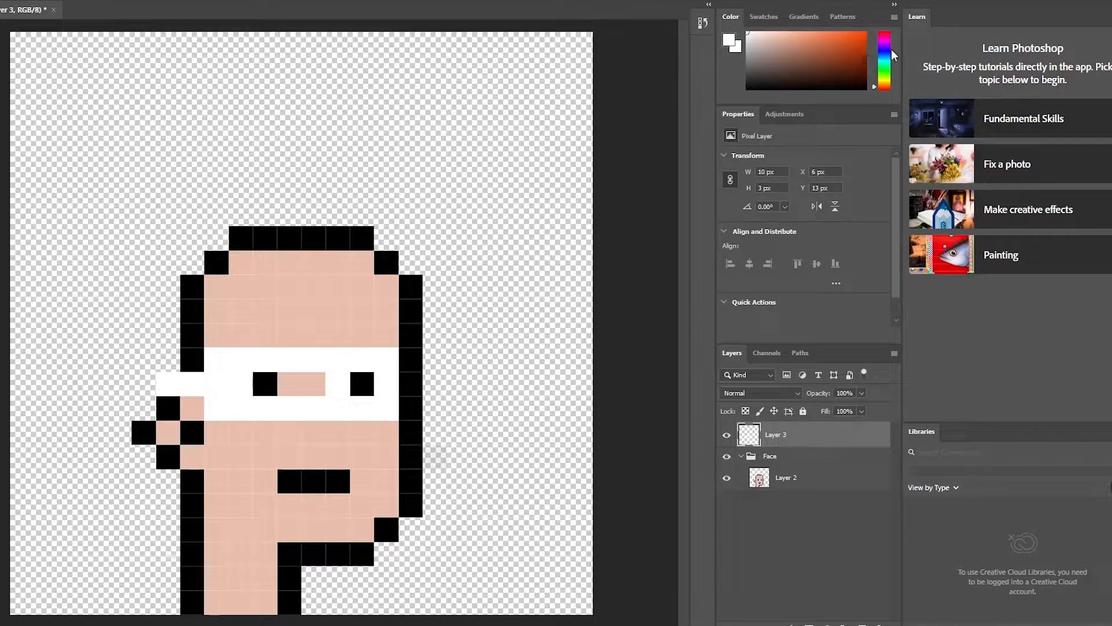
- Set the foreground color to a saturated blue and paint a six-pixel lens row across the middle of the white glasses frame
click(884, 48)
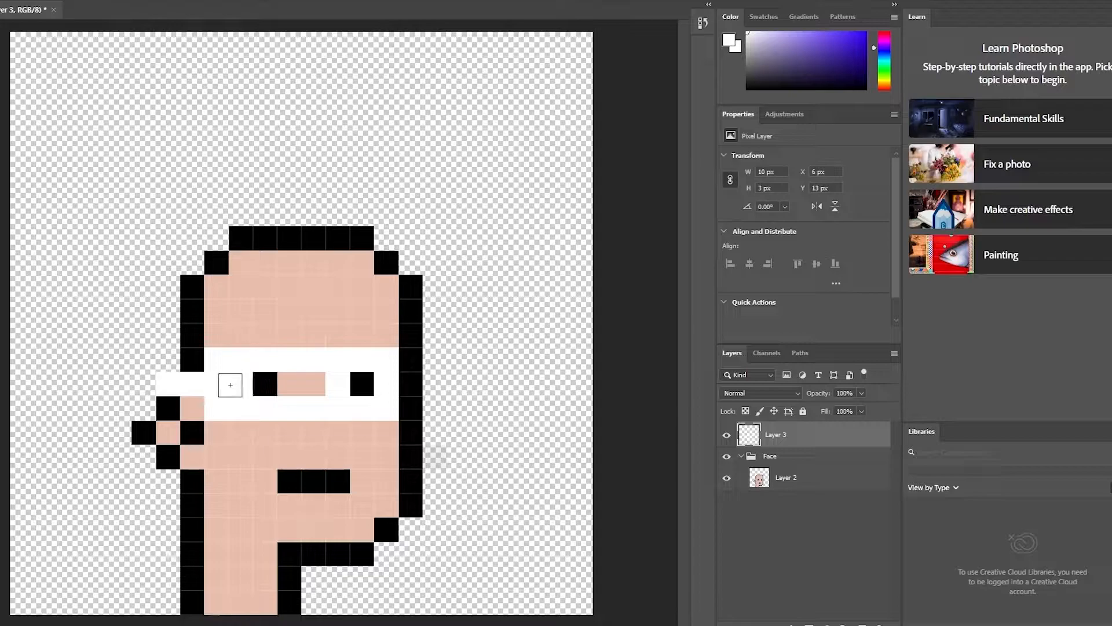
click(258, 383)
click(866, 33)
click(234, 380)
drag(235, 380, 365, 384)
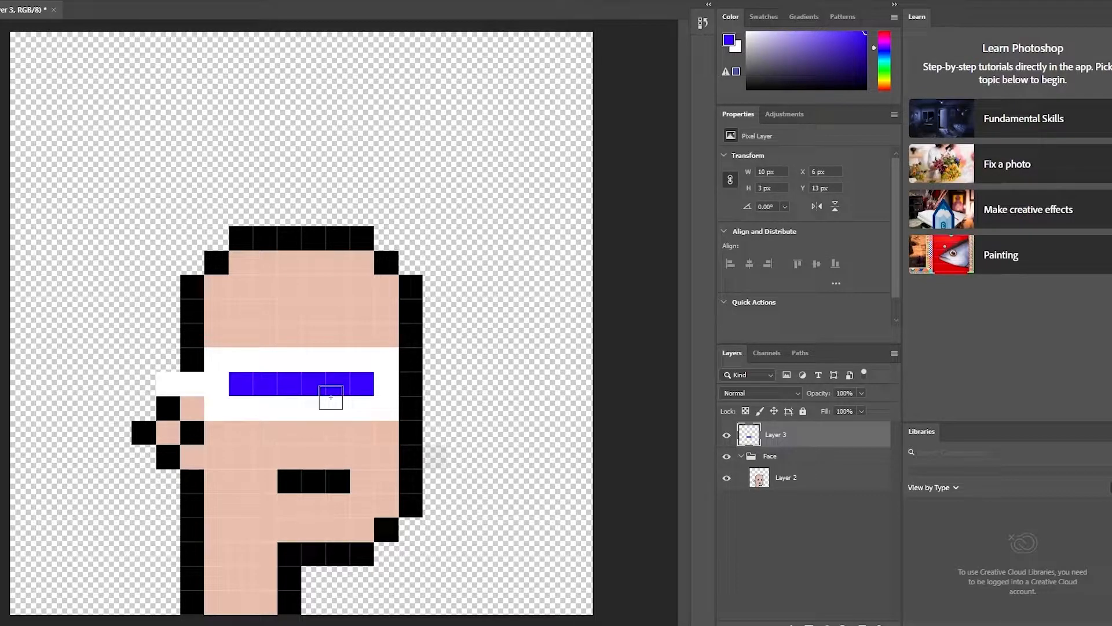
- Try to deepen the glasses by one row with a second blue lens row and a white frame row beneath, and undo it
drag(238, 408, 353, 406)
drag(775, 55, 727, 30)
drag(218, 432, 385, 425)
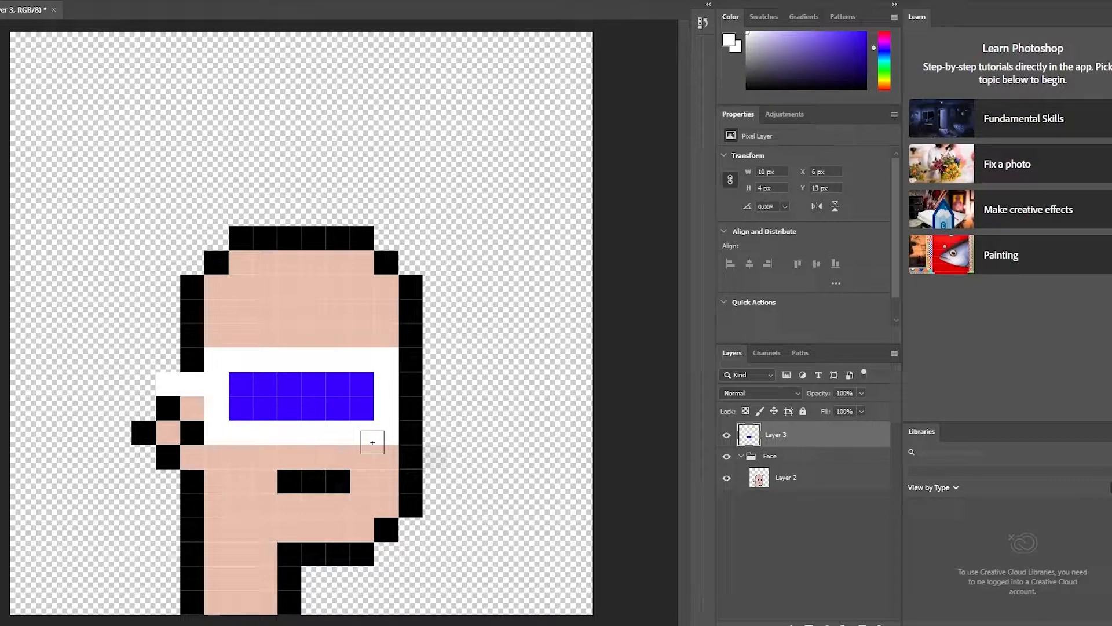
key(ctrl+z)
key(ctrl+z)
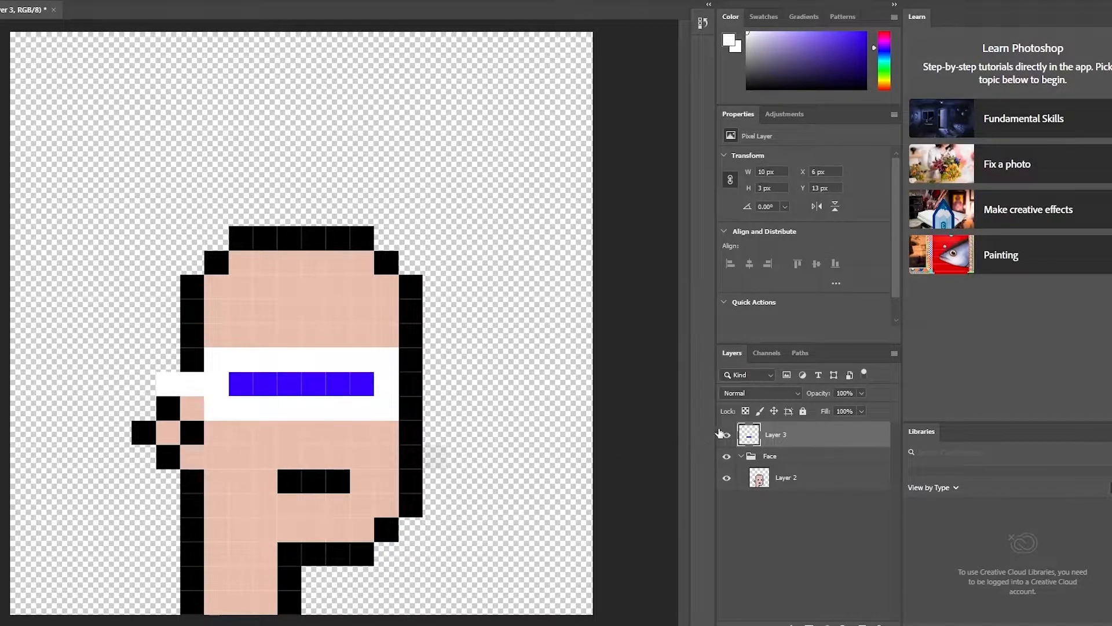
- Add a new layer above the glasses and paint a stepped bright red hat, 10 × 5 pixels, over the top of the head
click(834, 539)
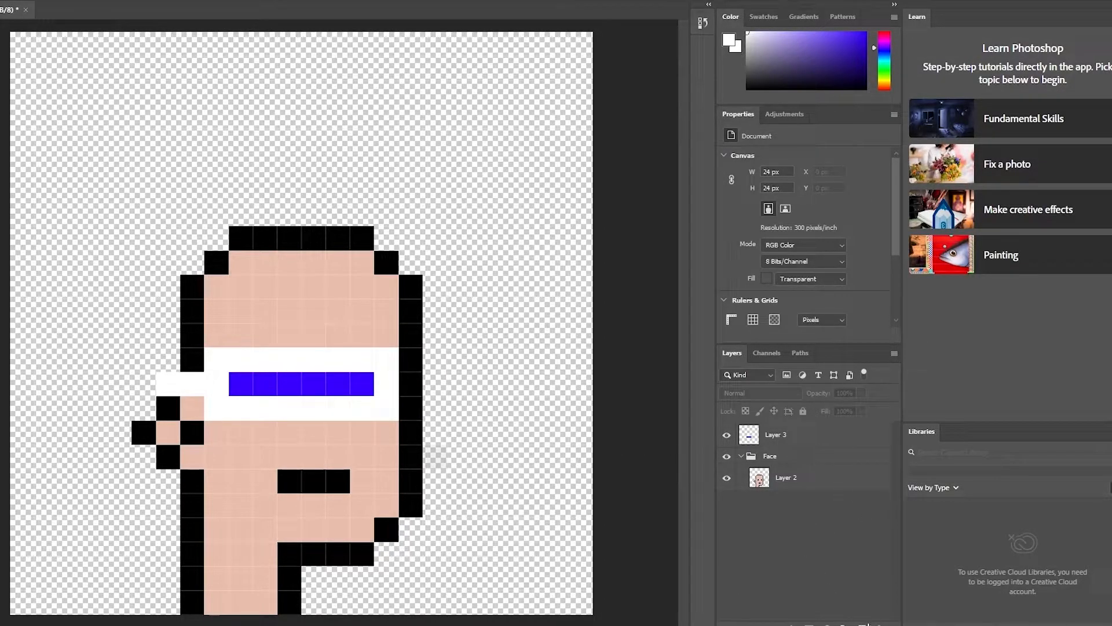
click(862, 625)
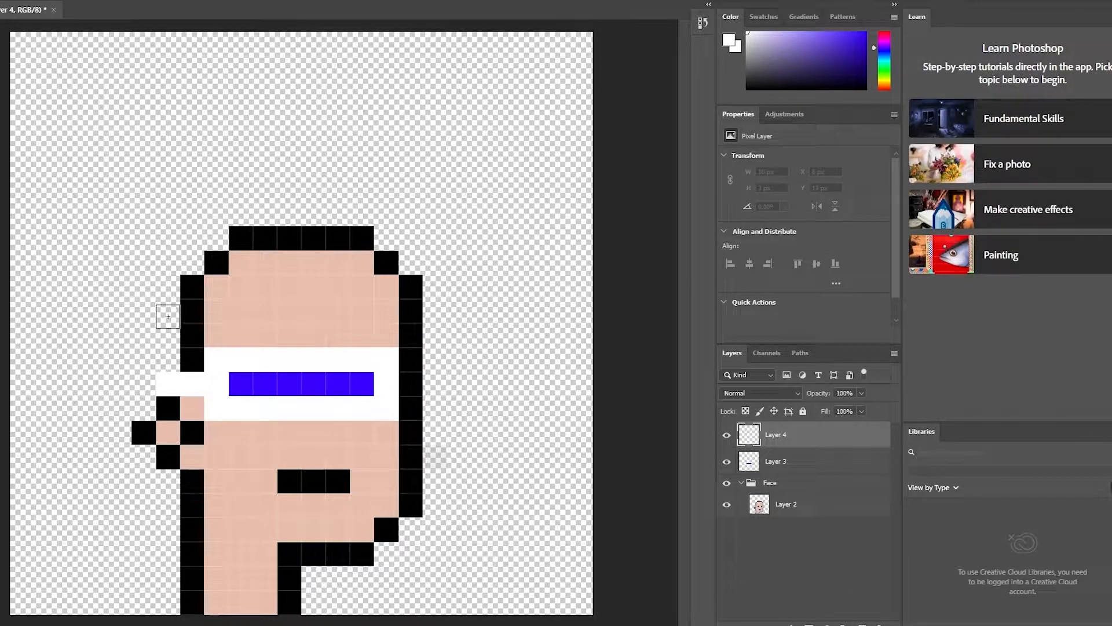
drag(886, 46, 890, 34)
click(866, 33)
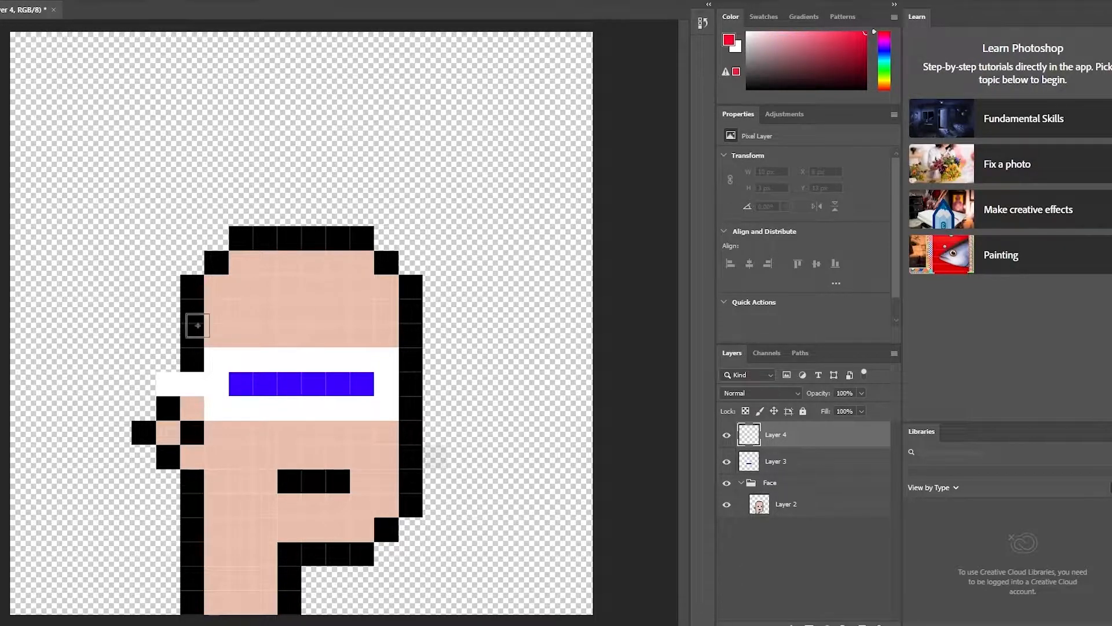
mouse_move(191, 311)
mouse_down()
mouse_move(410, 310)
mouse_move(404, 289)
mouse_move(202, 292)
mouse_move(397, 263)
mouse_move(249, 237)
mouse_move(263, 225)
mouse_move(334, 219)
mouse_up()
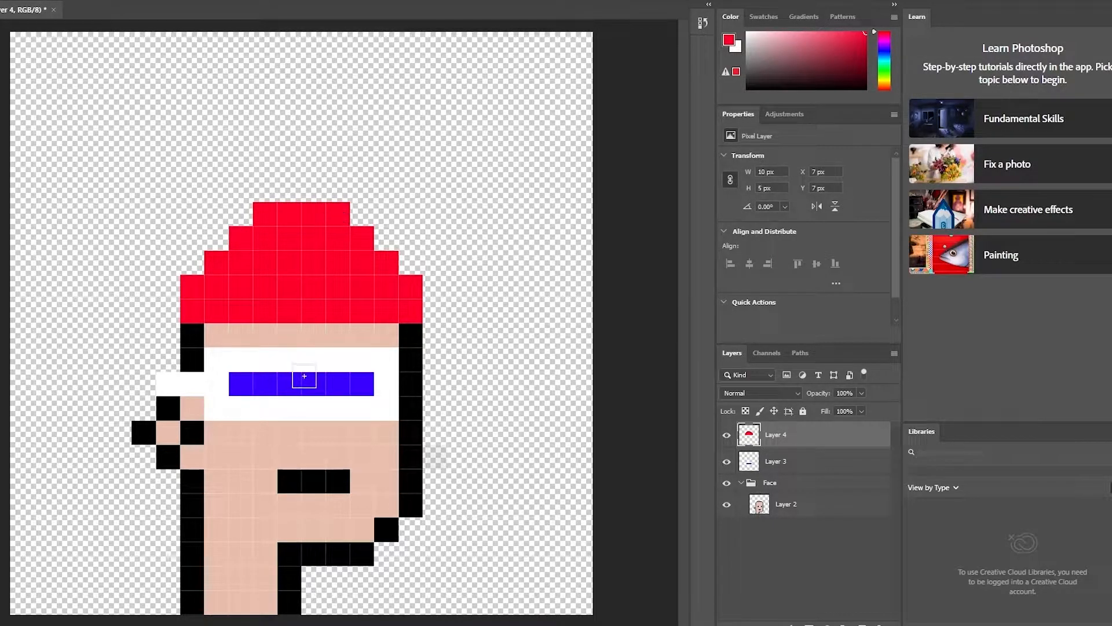
- Check the document's pixel dimensions in the Image Size settings and close them without making changes
click(801, 568)
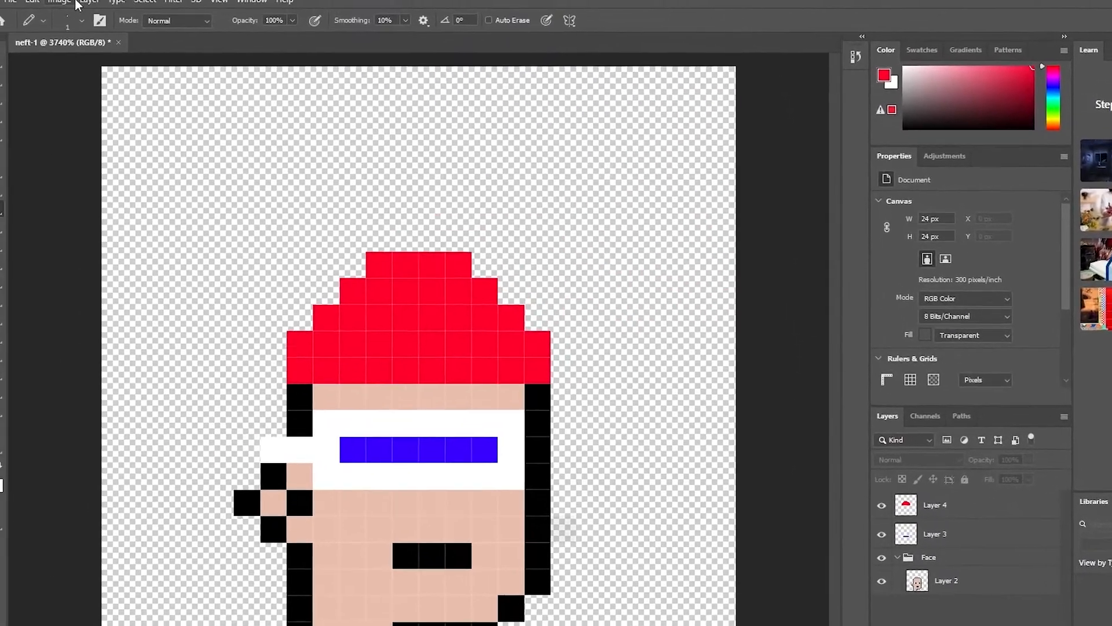
click(73, 3)
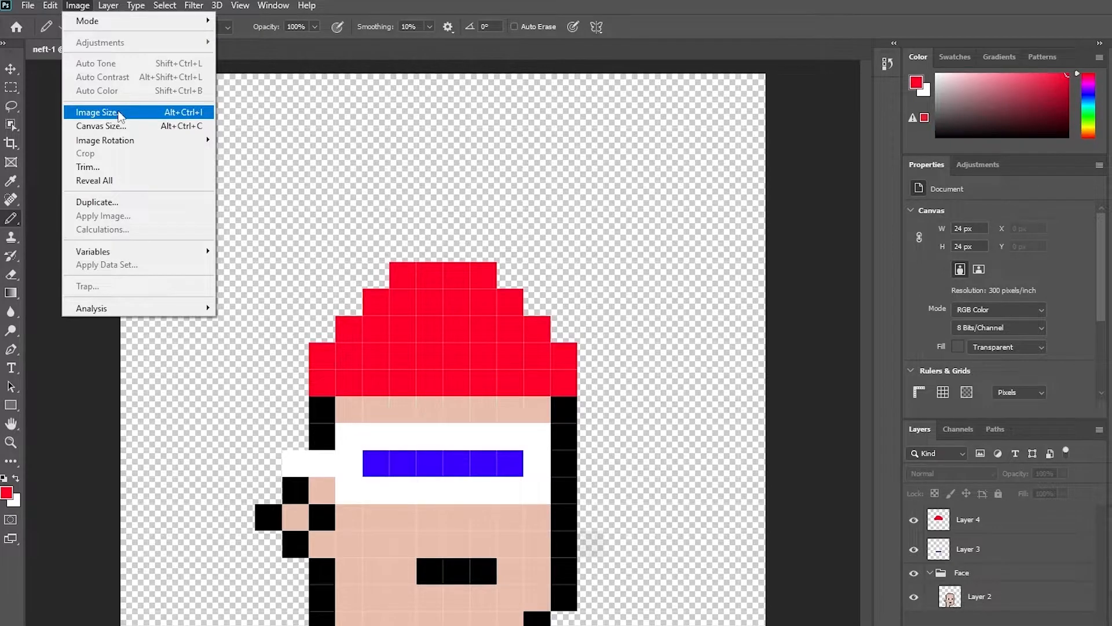
click(119, 112)
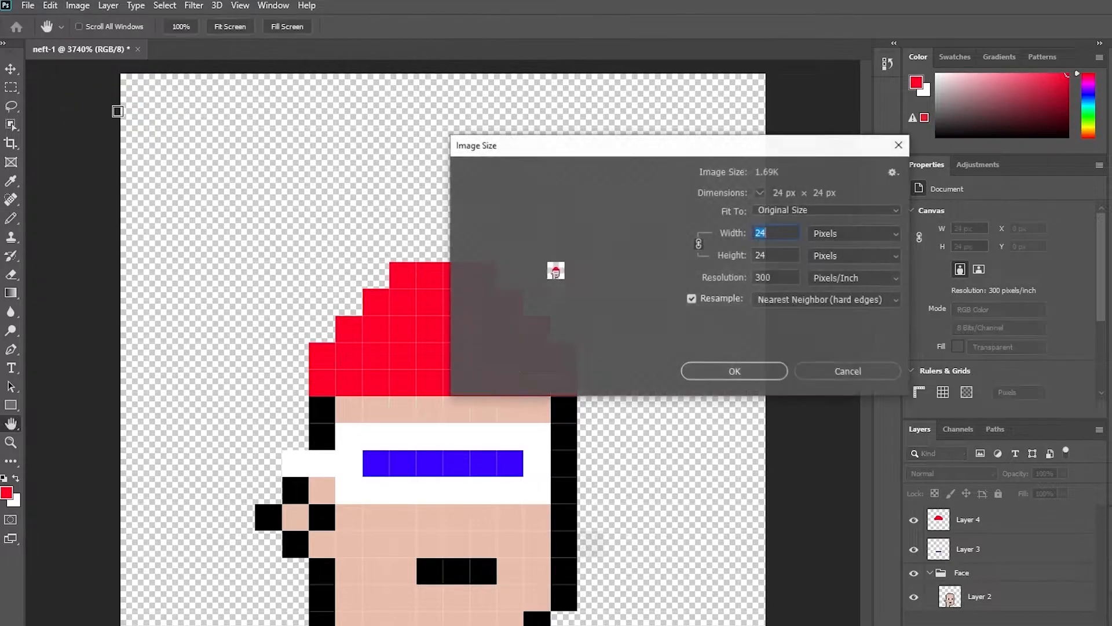
double_click(762, 232)
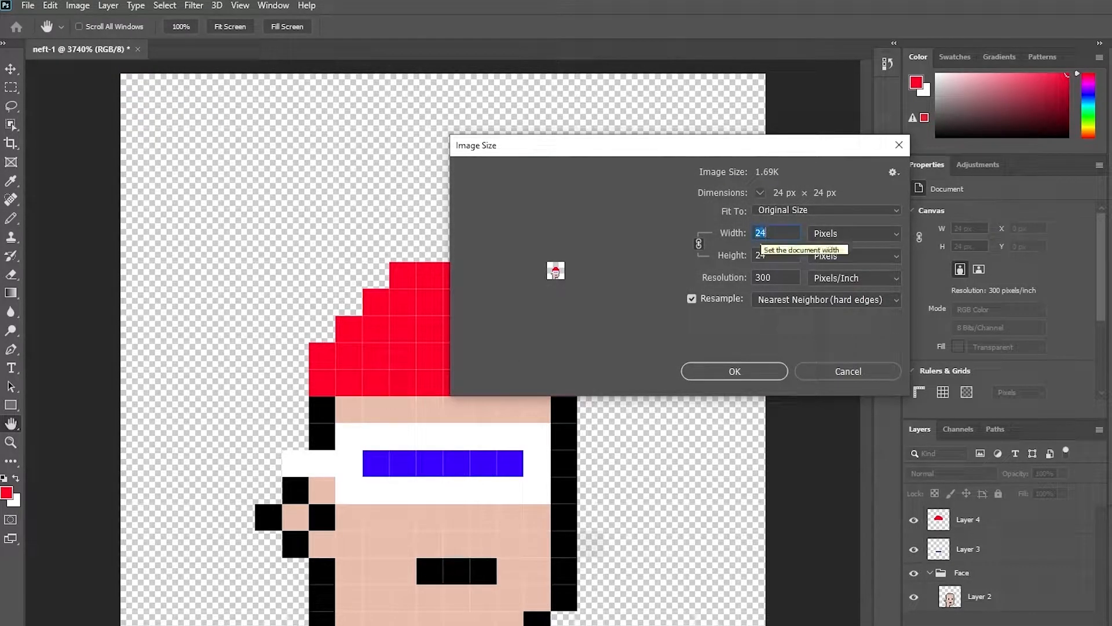
click(898, 145)
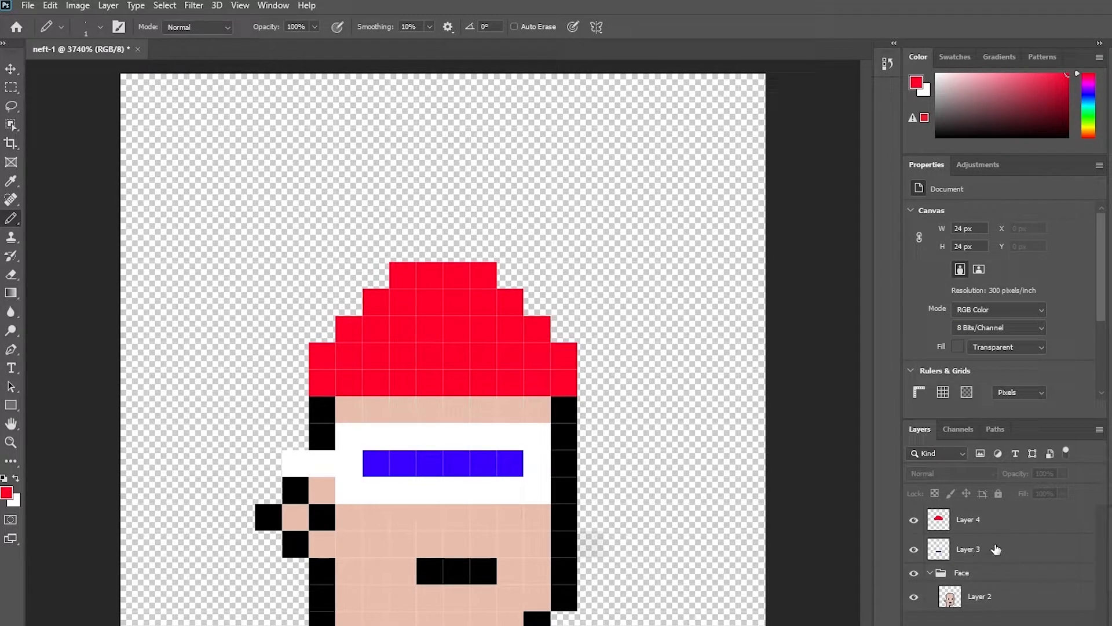
- Create two layer groups above the Face group, putting the red hat layer in the upper one and the glasses layer in the lower one
click(995, 550)
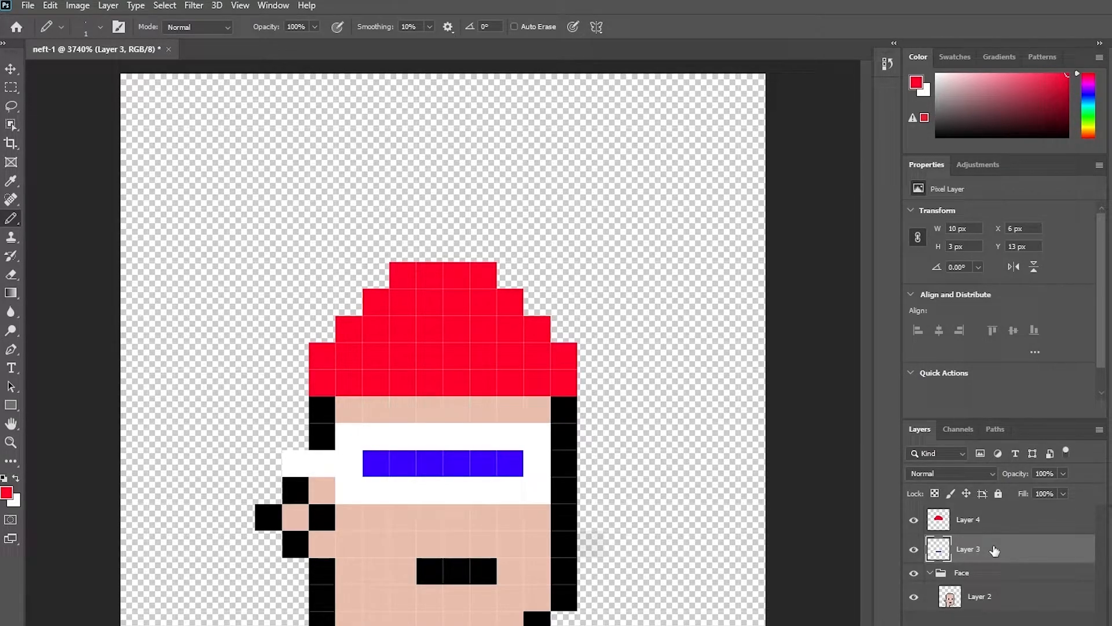
click(985, 576)
click(979, 520)
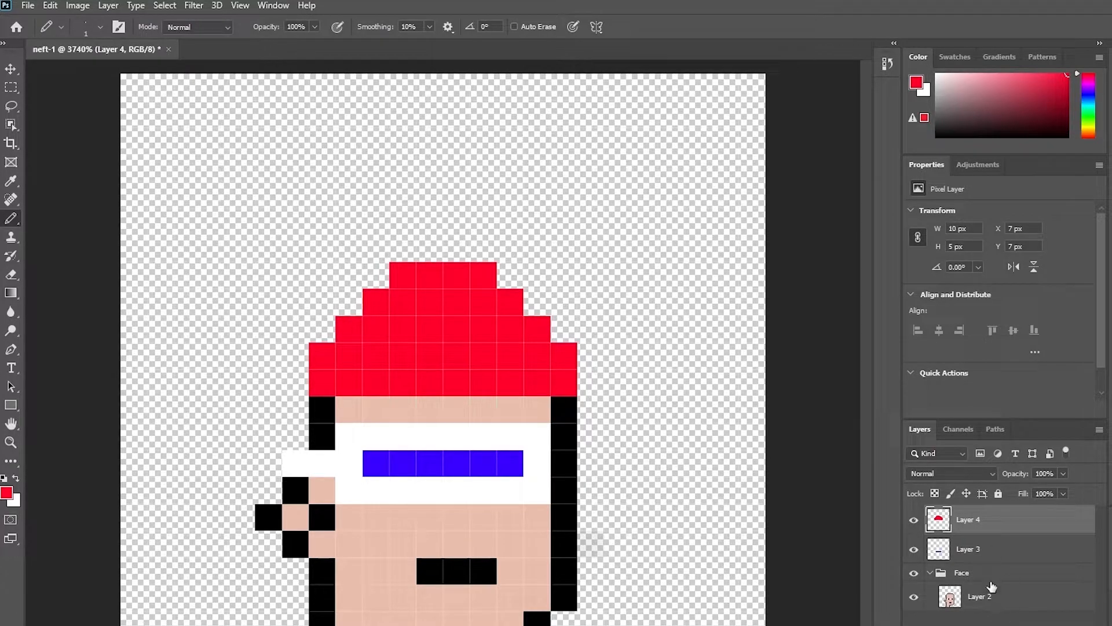
click(1024, 625)
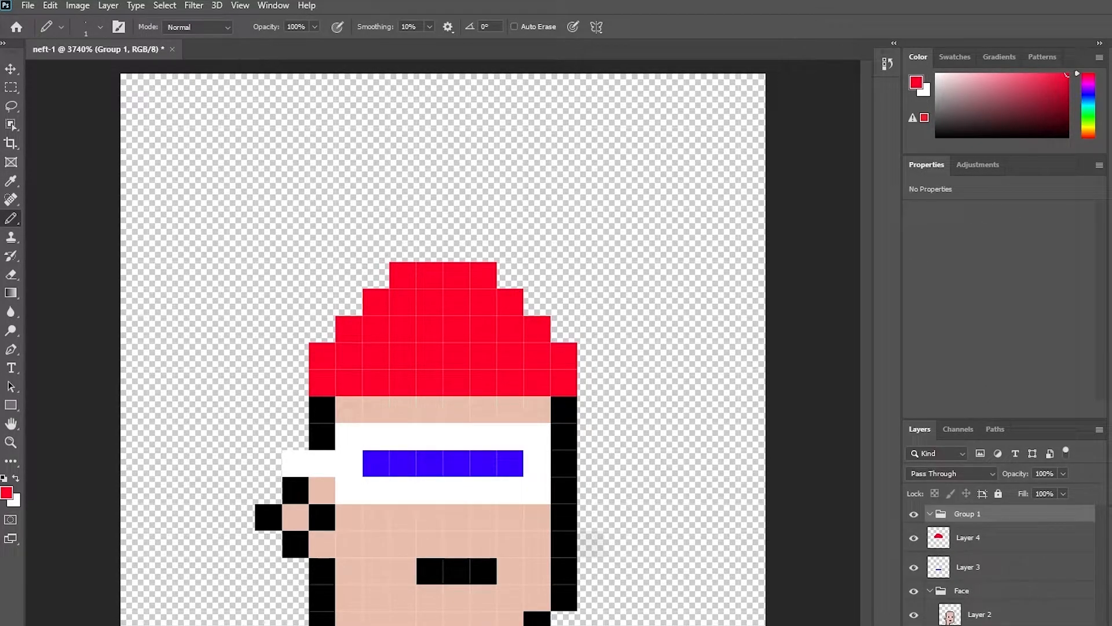
click(1024, 624)
drag(962, 560, 983, 513)
drag(976, 585, 977, 562)
- Rename the group containing the glasses layer as Glasses and the group containing the hat layer as Hats
double_click(966, 561)
text(Glasses)
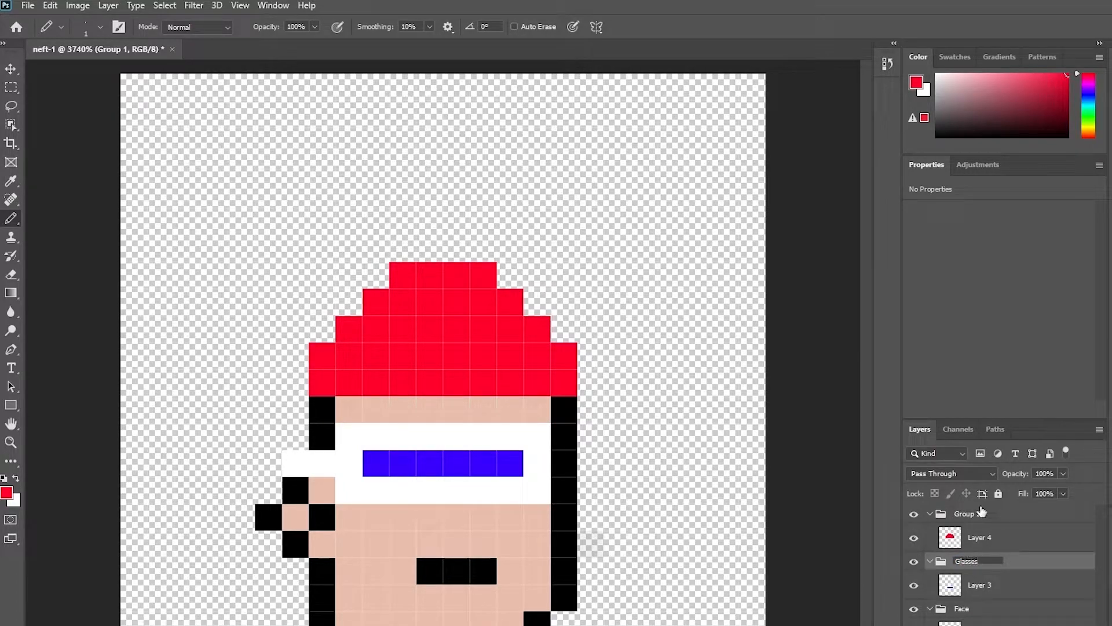
click(968, 513)
double_click(970, 512)
text(Hats)
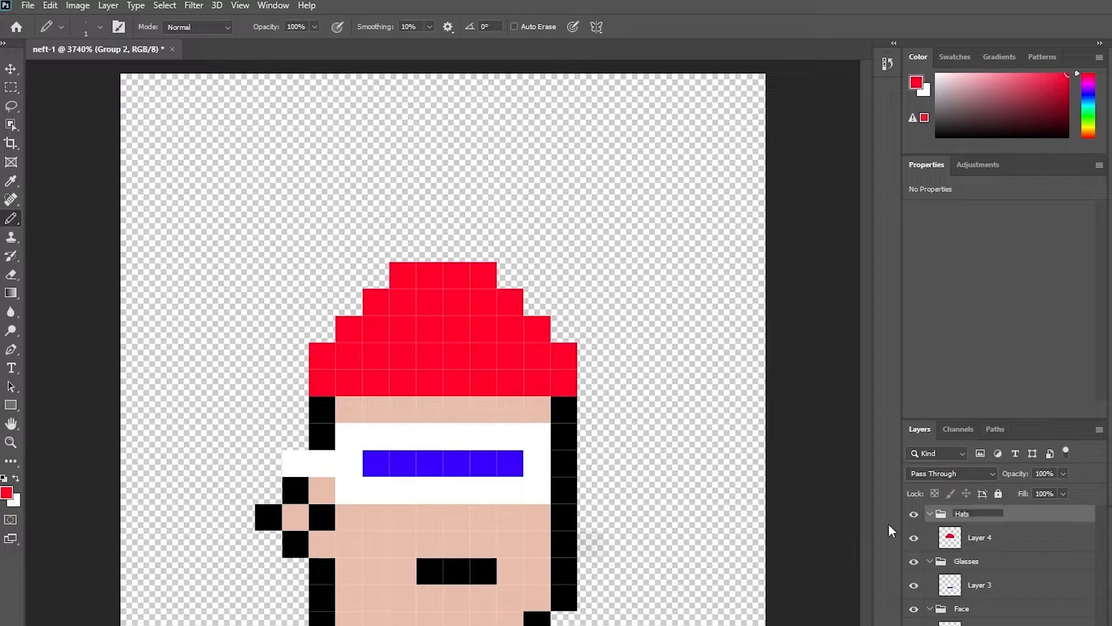
click(929, 532)
- Collapse the Hats, Glasses and Face groups so their layers are hidden from the list
click(925, 515)
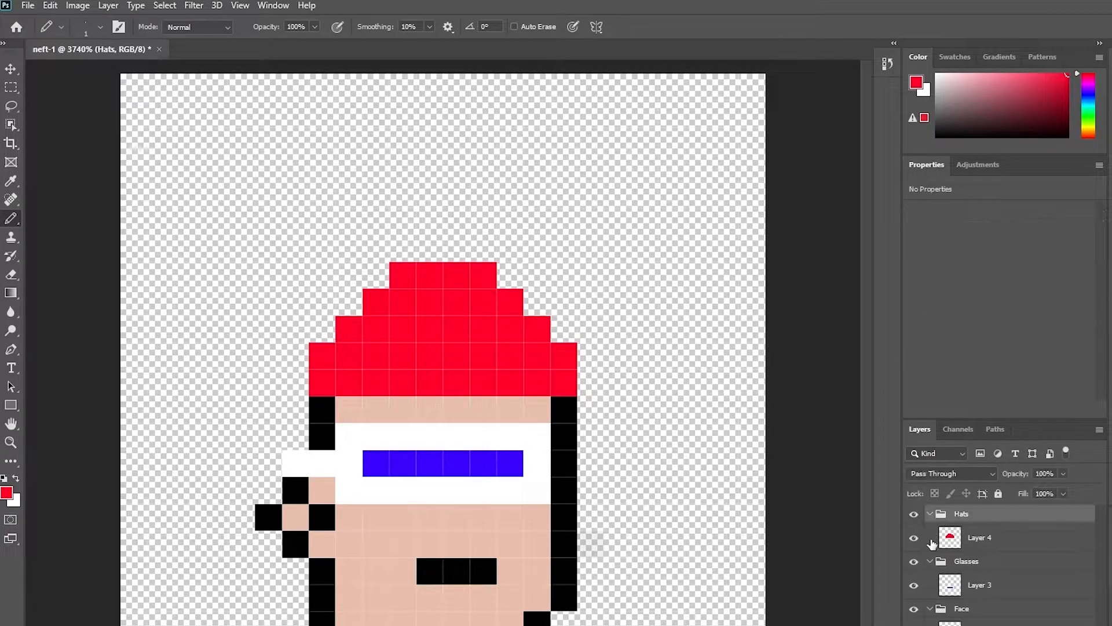
click(929, 562)
click(929, 513)
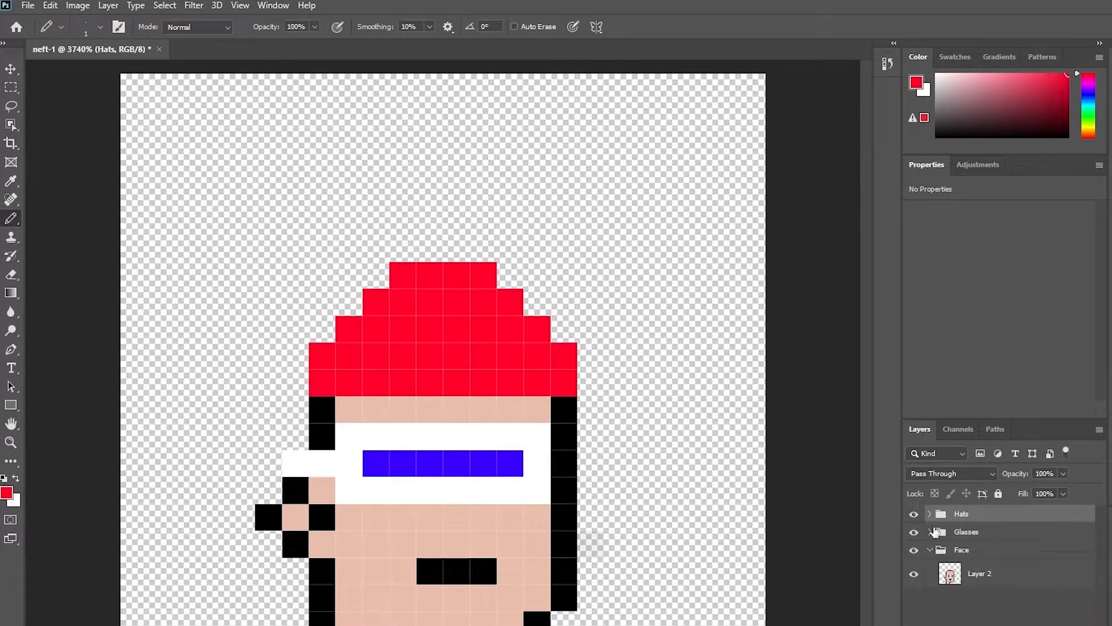
click(930, 550)
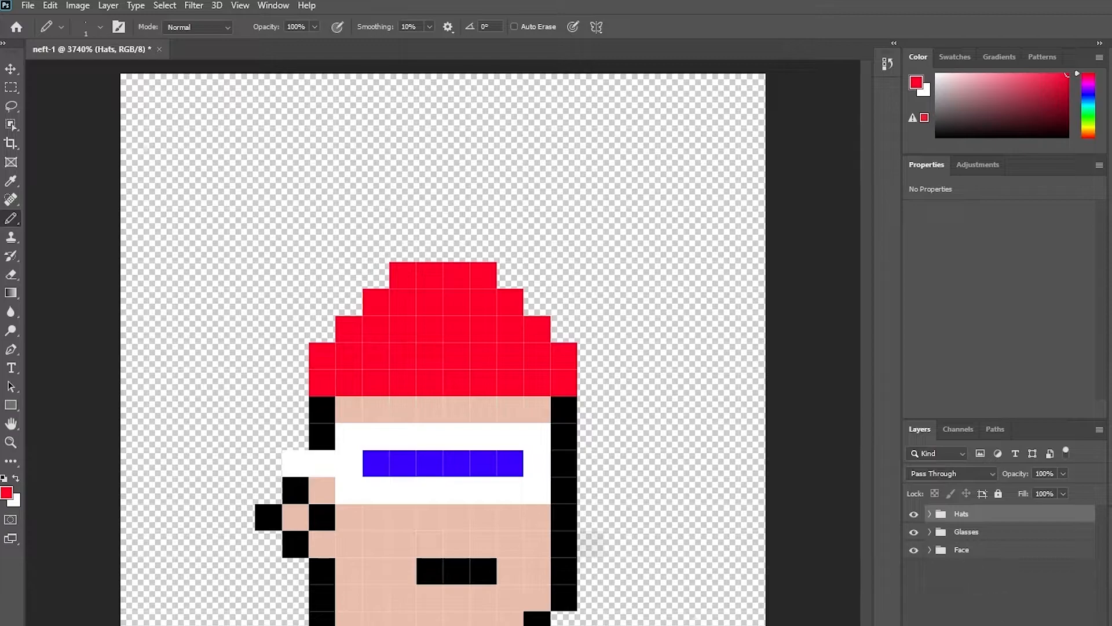
- Create a layer group below the Face group and add a new empty layer inside it
click(1025, 624)
drag(954, 508, 962, 594)
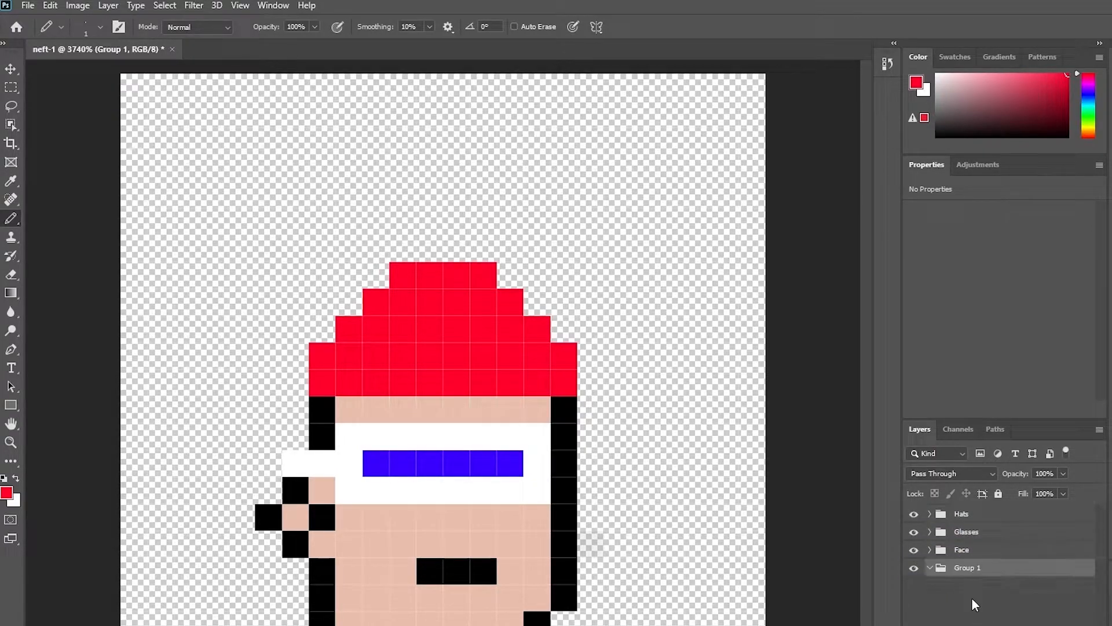
click(1044, 625)
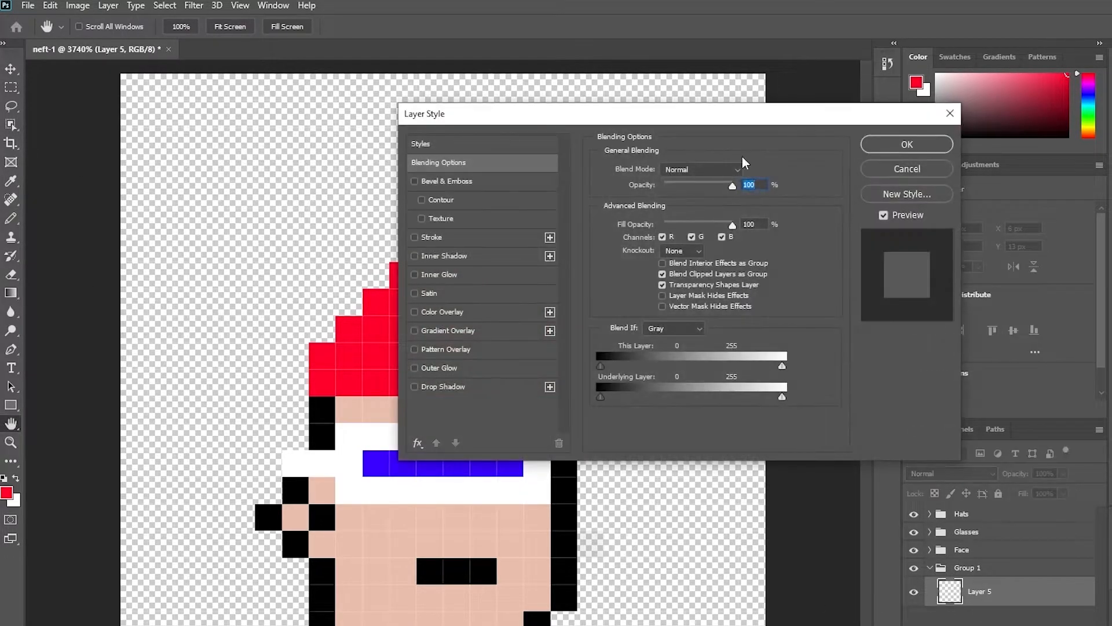
click(950, 114)
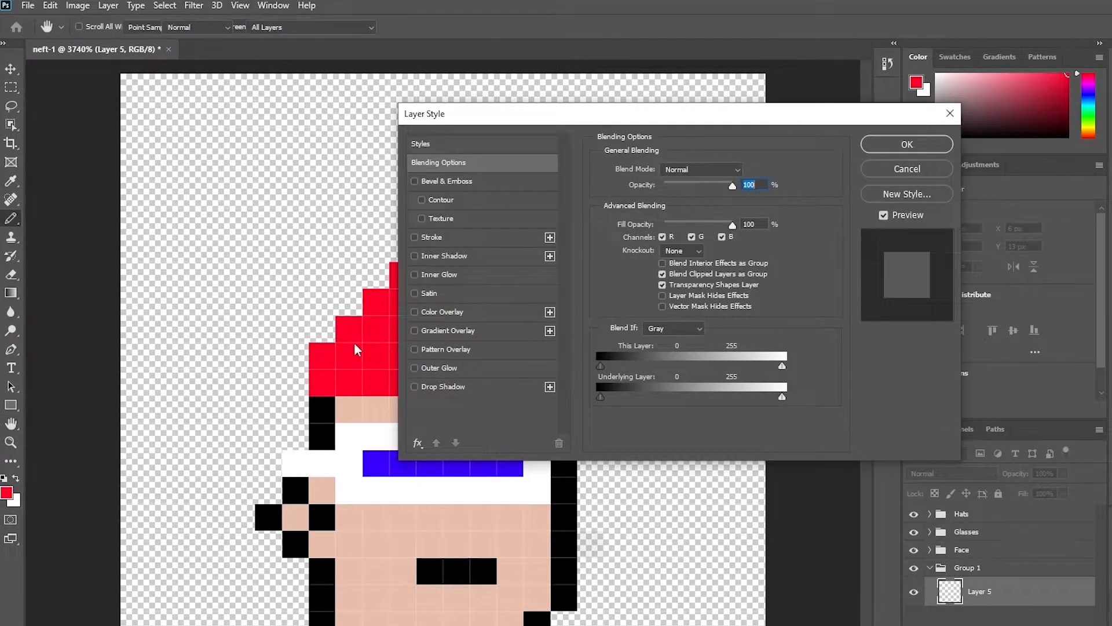
- Choose the Iridescent_14 preset from the Iridescent collection for the Gradient tool
click(11, 293)
click(97, 28)
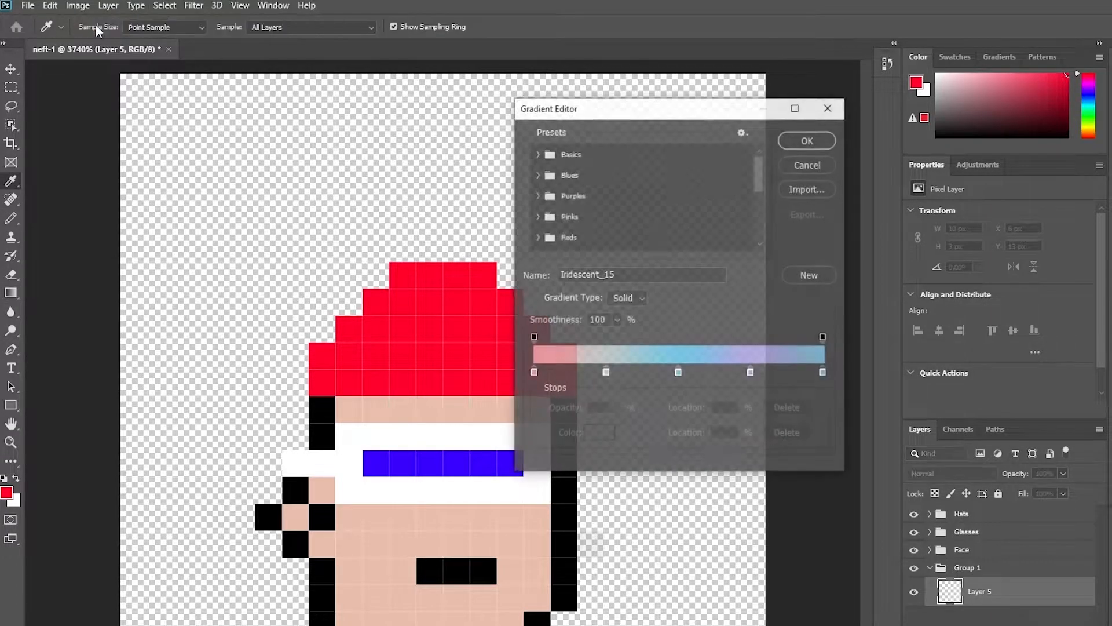
scroll(597, 198, down, 8)
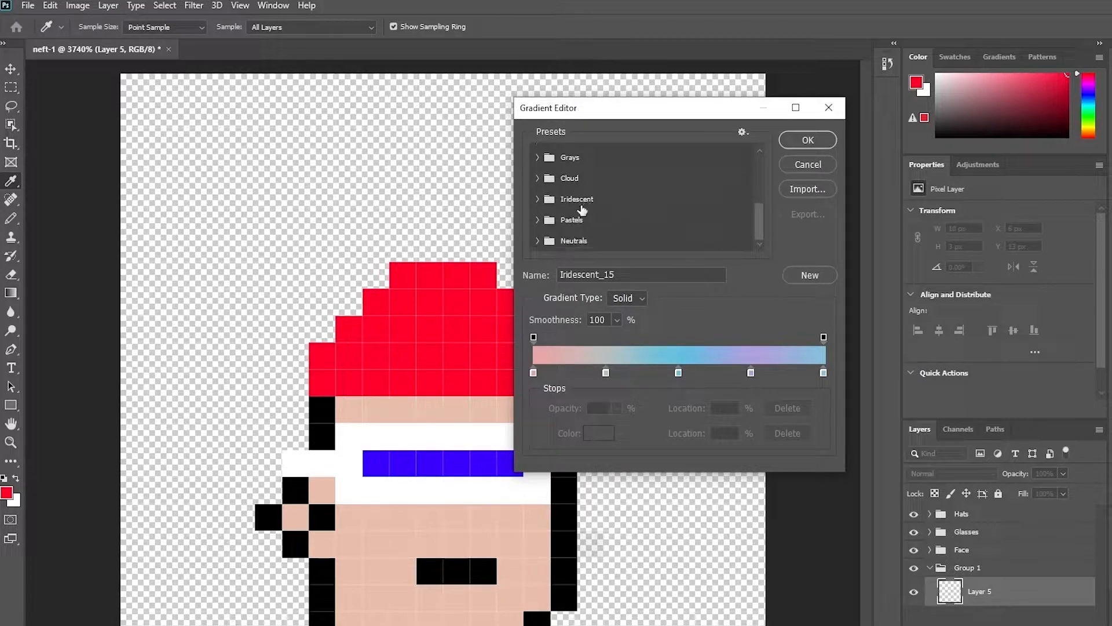
click(574, 222)
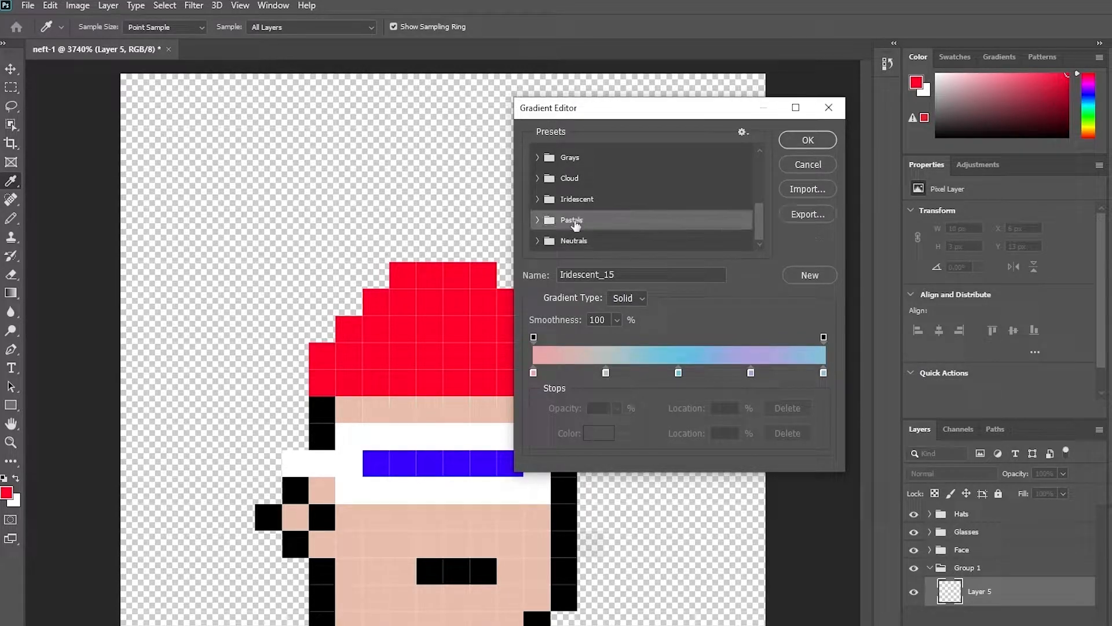
click(551, 199)
click(542, 161)
scroll(594, 188, up, 1)
scroll(597, 197, up, 4)
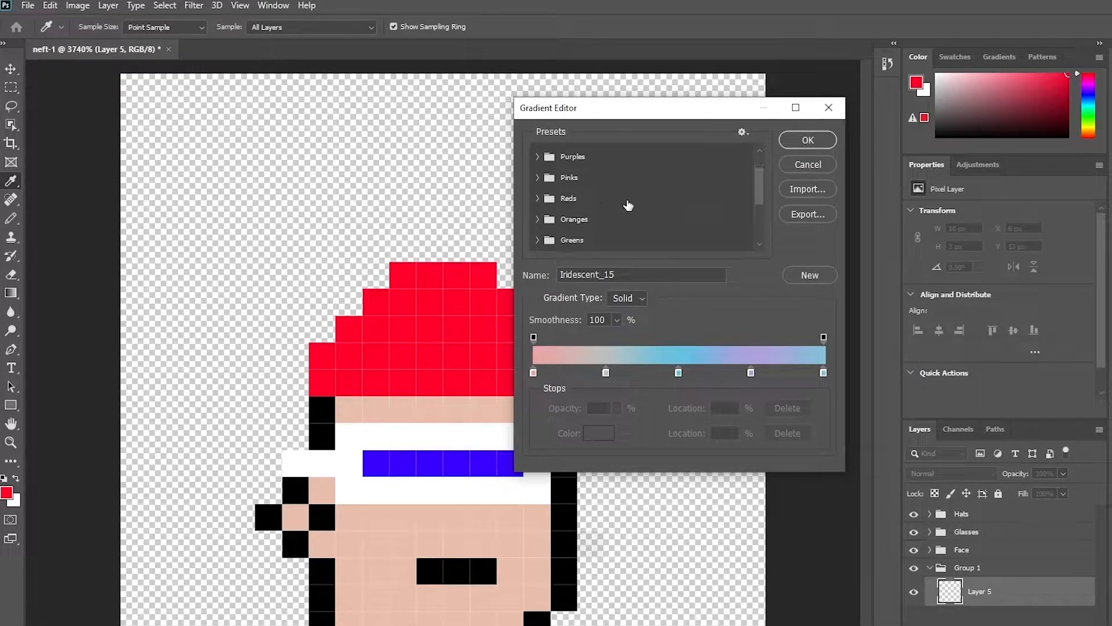
scroll(629, 205, down, 5)
click(533, 198)
scroll(617, 214, down, 1)
click(648, 221)
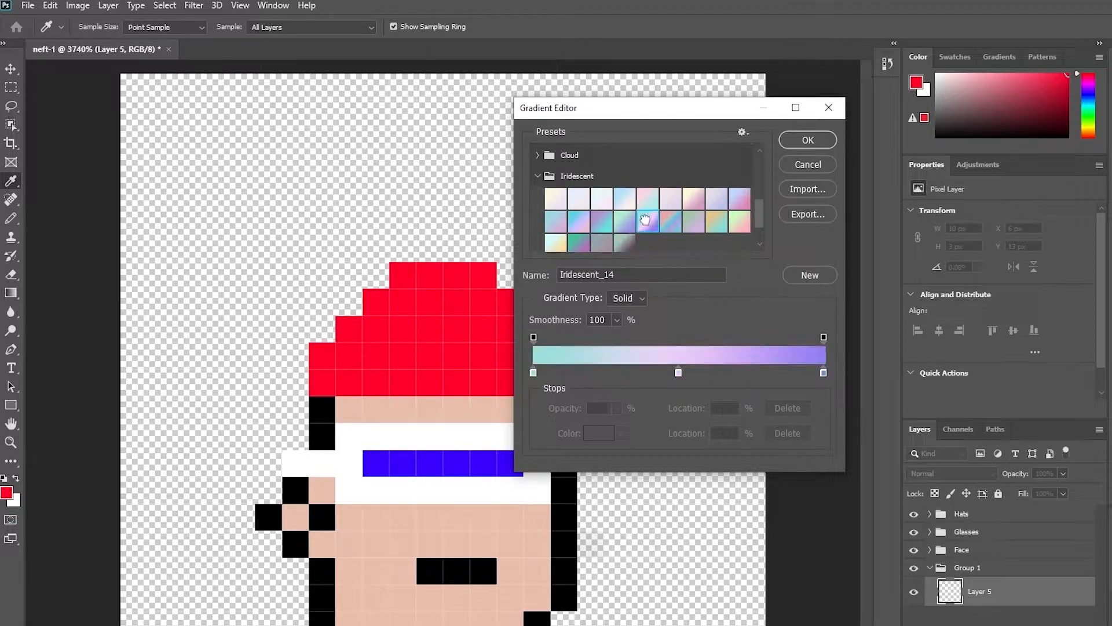
click(794, 143)
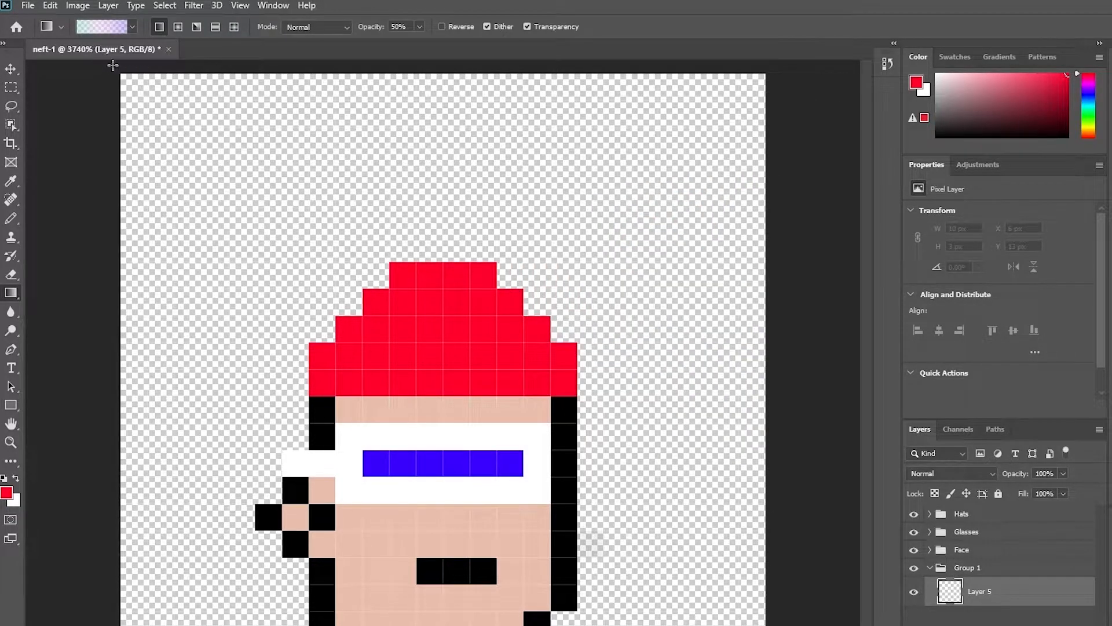
- Set the gradient opacity to 100% and fill the new layer with a diagonal gradient starting from the canvas's upper-left corner
drag(122, 73, 673, 625)
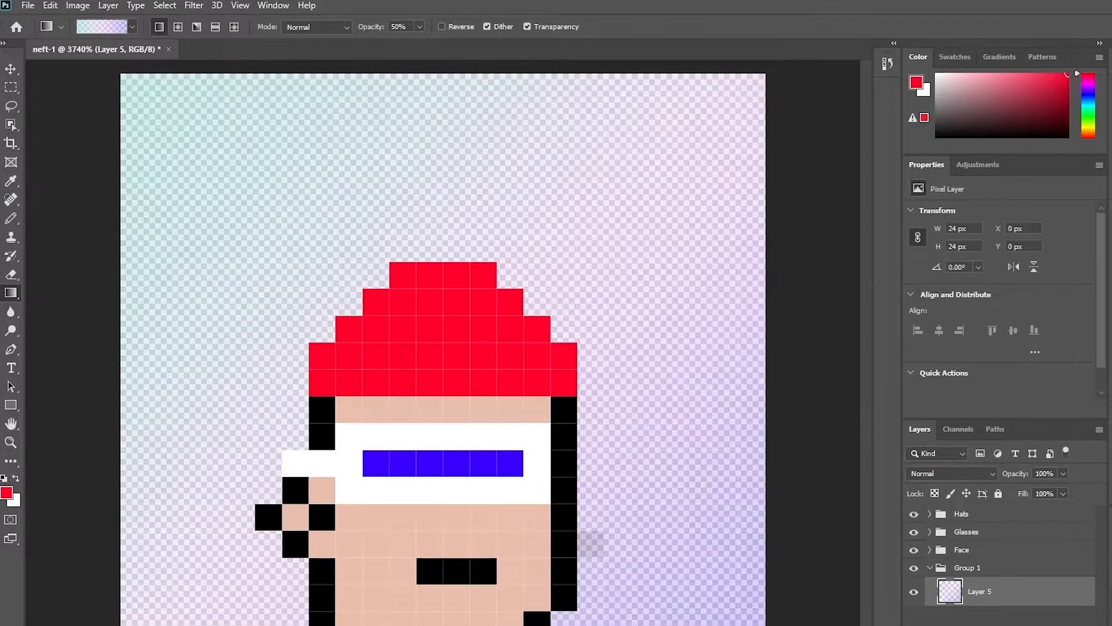
click(420, 27)
drag(418, 45, 530, 61)
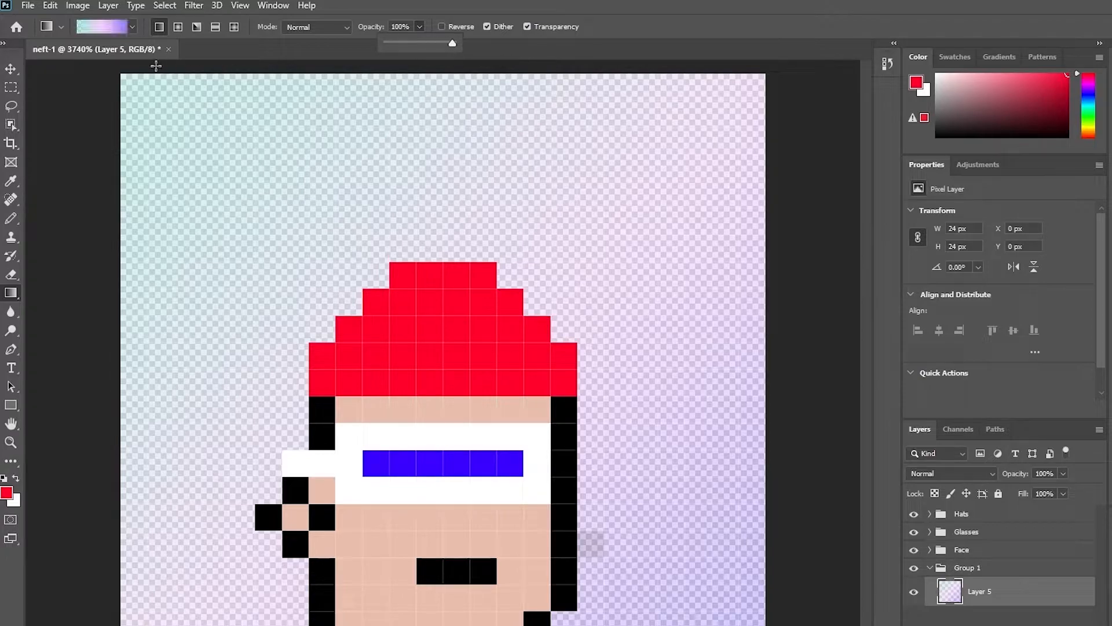
drag(121, 73, 673, 624)
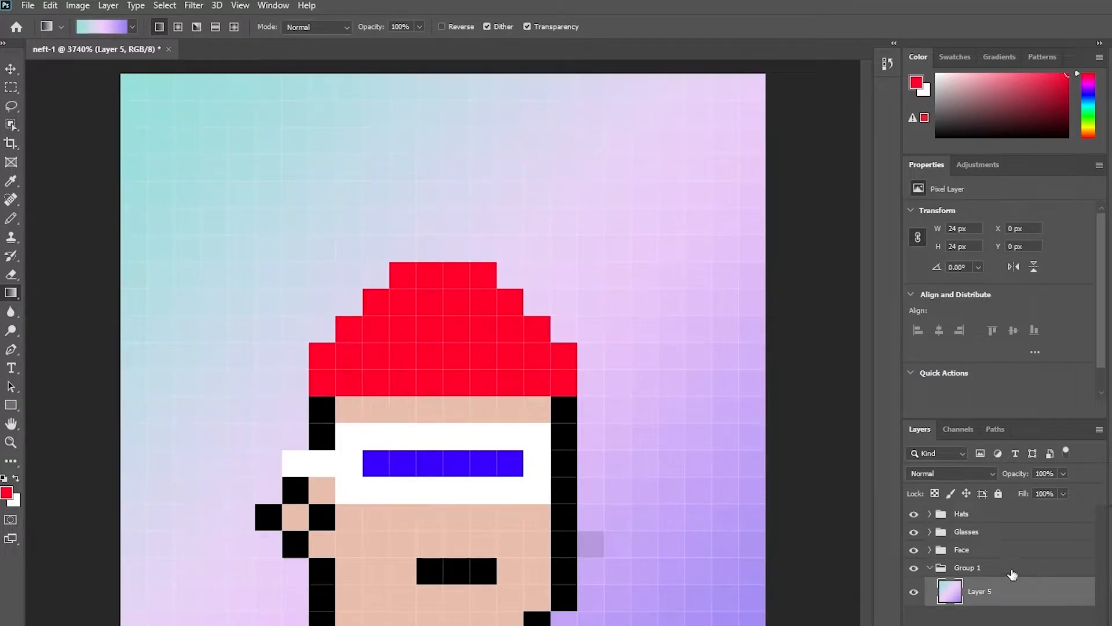
- Erase the stray grey pixel beside the jaw on the Face group's layer and leave both lower groups collapsed
click(929, 568)
click(929, 549)
click(1000, 583)
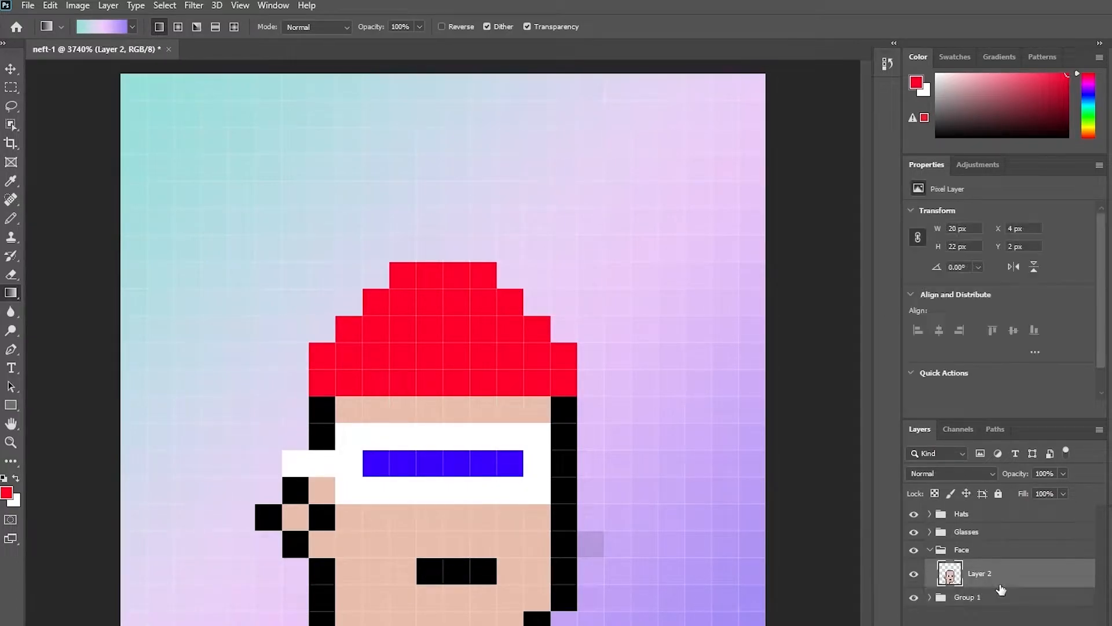
key(e)
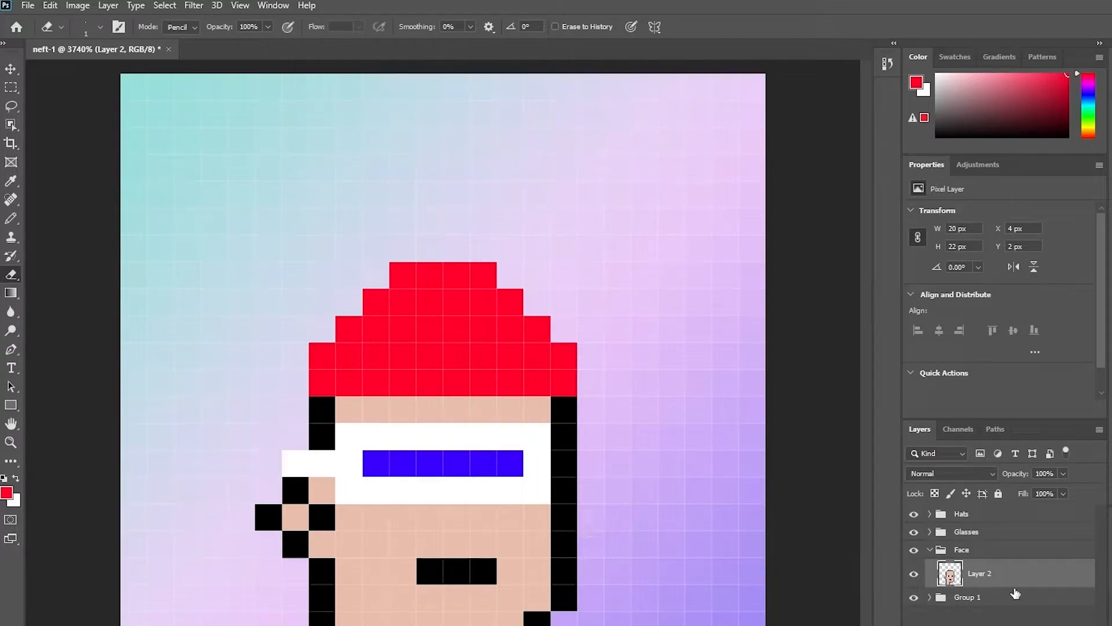
click(936, 550)
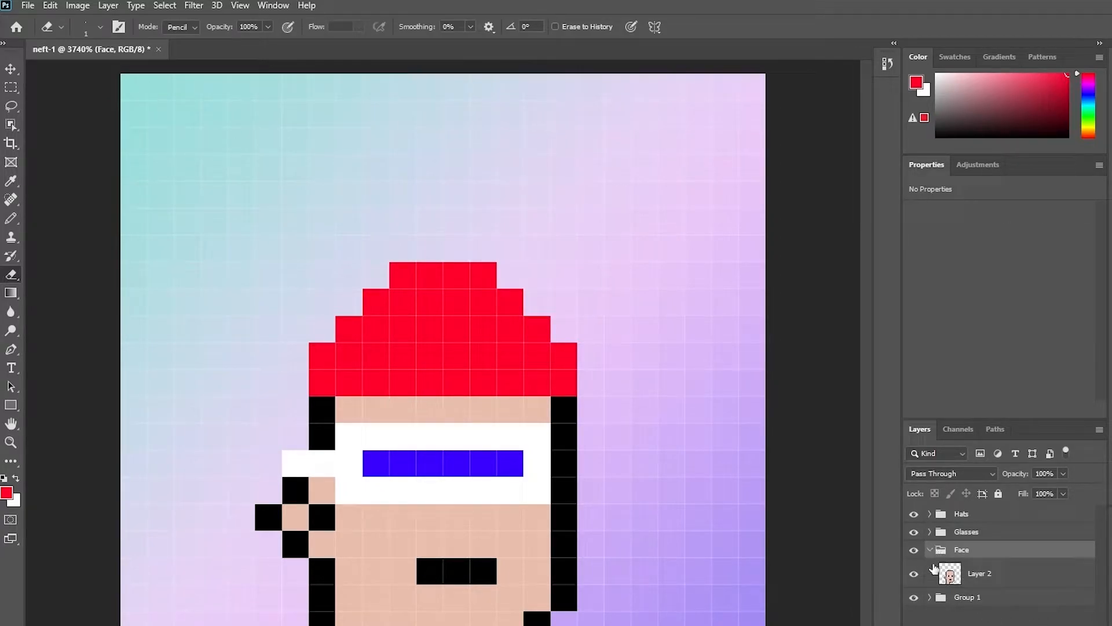
click(929, 550)
- Rename the group containing the gradient layer as Background
double_click(965, 568)
text(Backgrd)
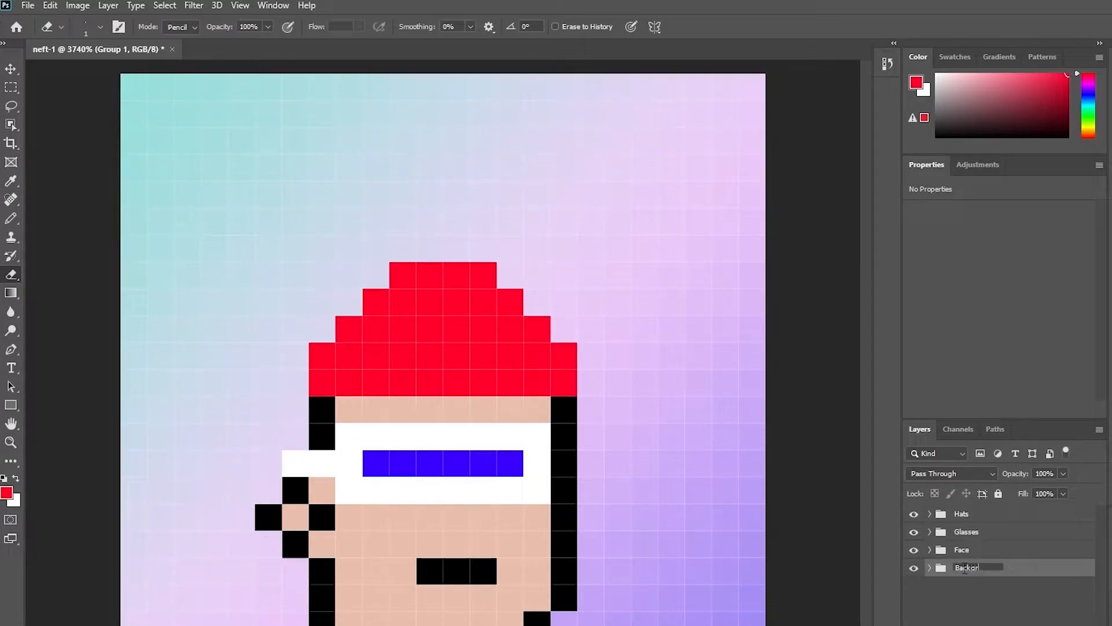
click(970, 576)
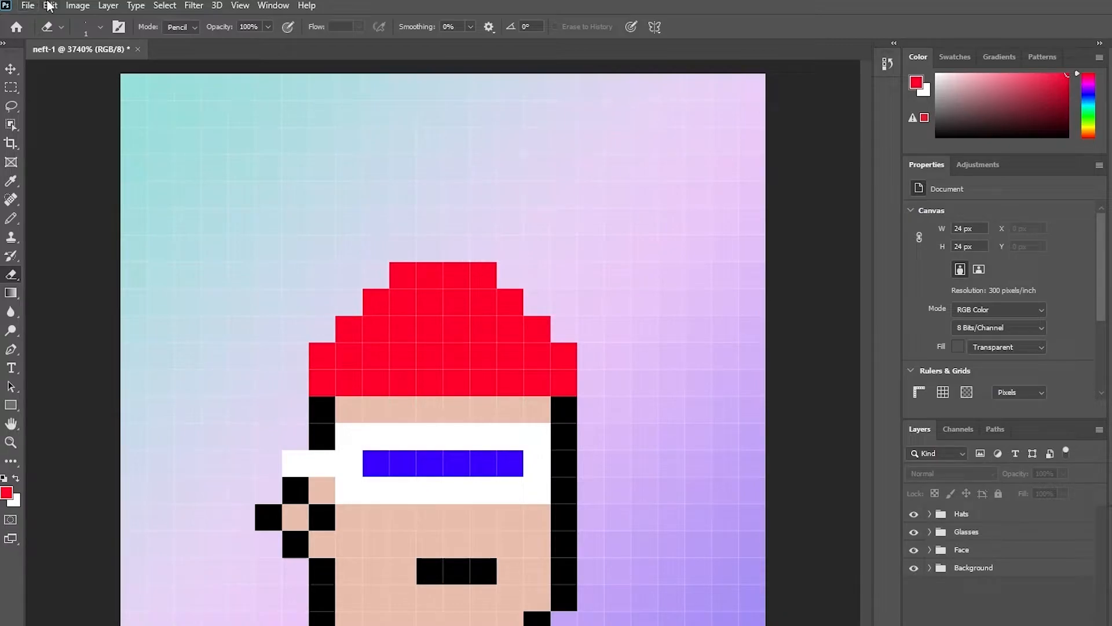
- Enter a size of 1000 × 1000 pixels in the Image Size settings
click(78, 5)
click(124, 108)
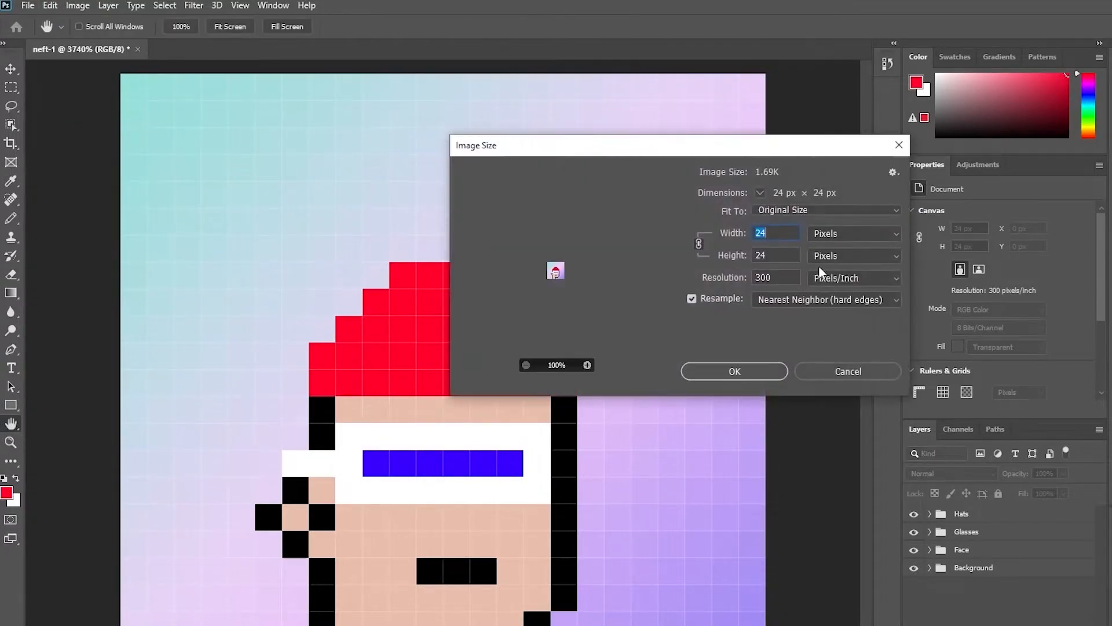
text(1000)
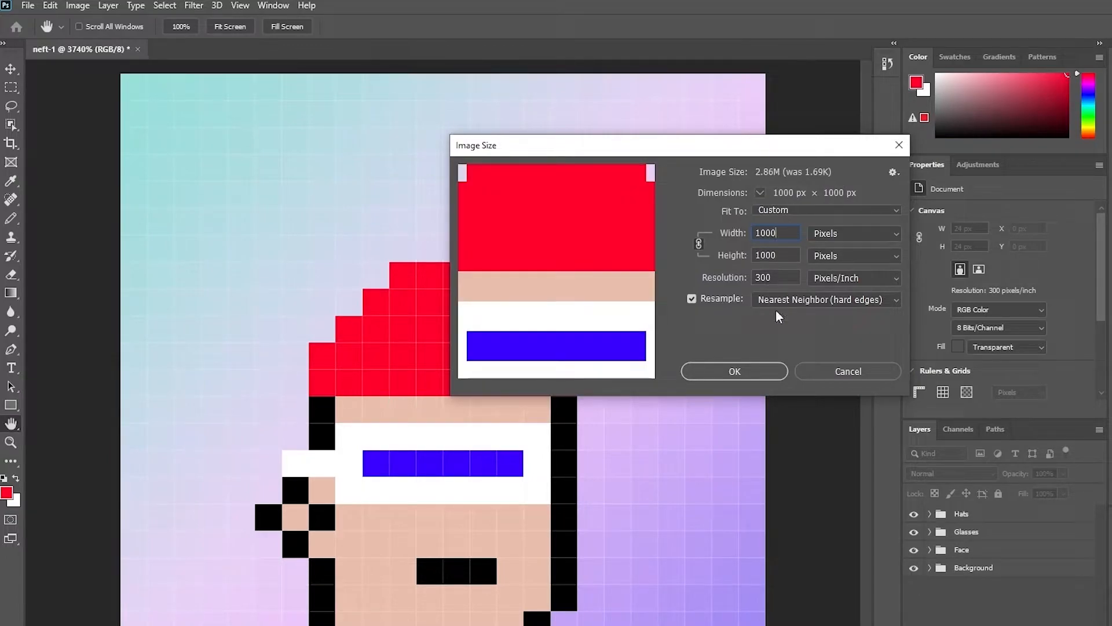
key(Down)
key(Down)
key(Down)
key(Down)
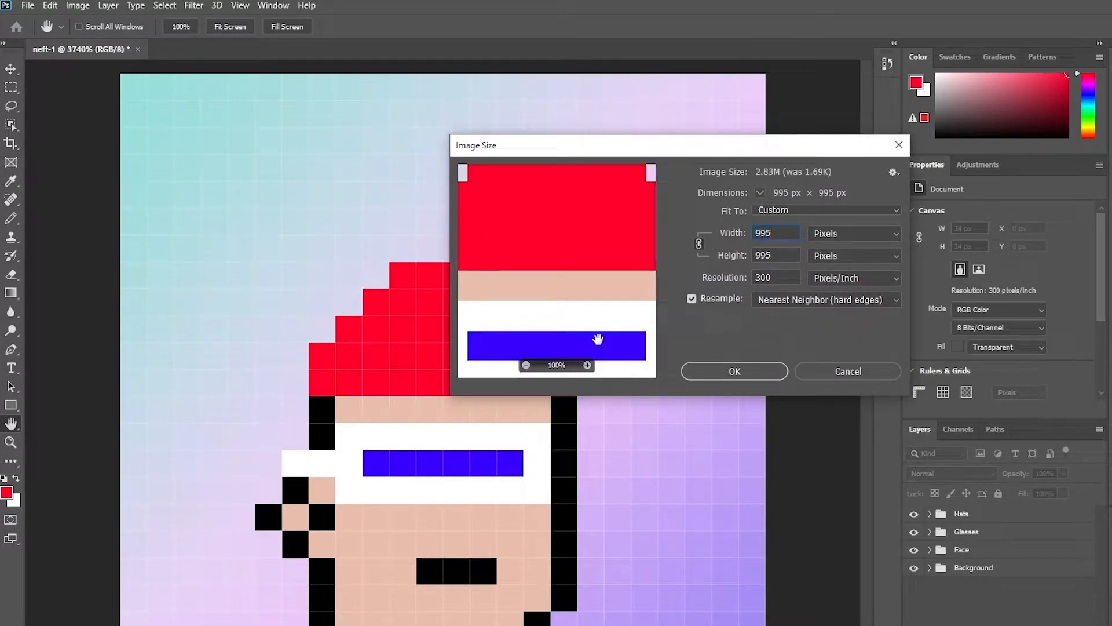
key(Up)
key(Up)
key(Up)
key(Up)
- Preview the Automatic, Bicubic Sharper and Bicubic resampling methods, and return to Nearest Neighbor (hard edges)
click(772, 300)
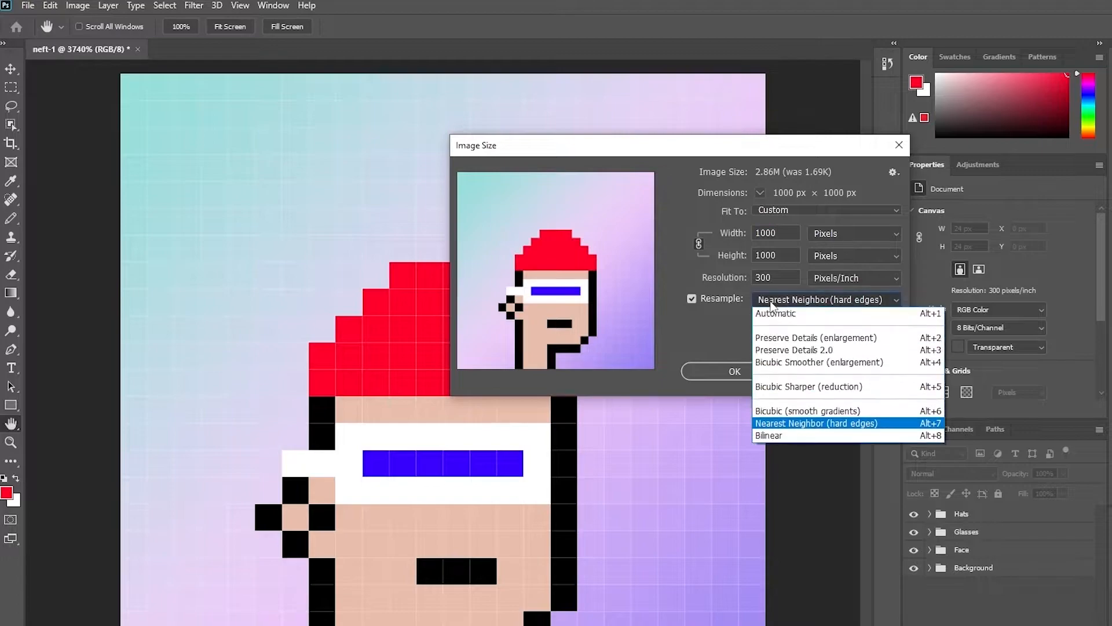
click(802, 313)
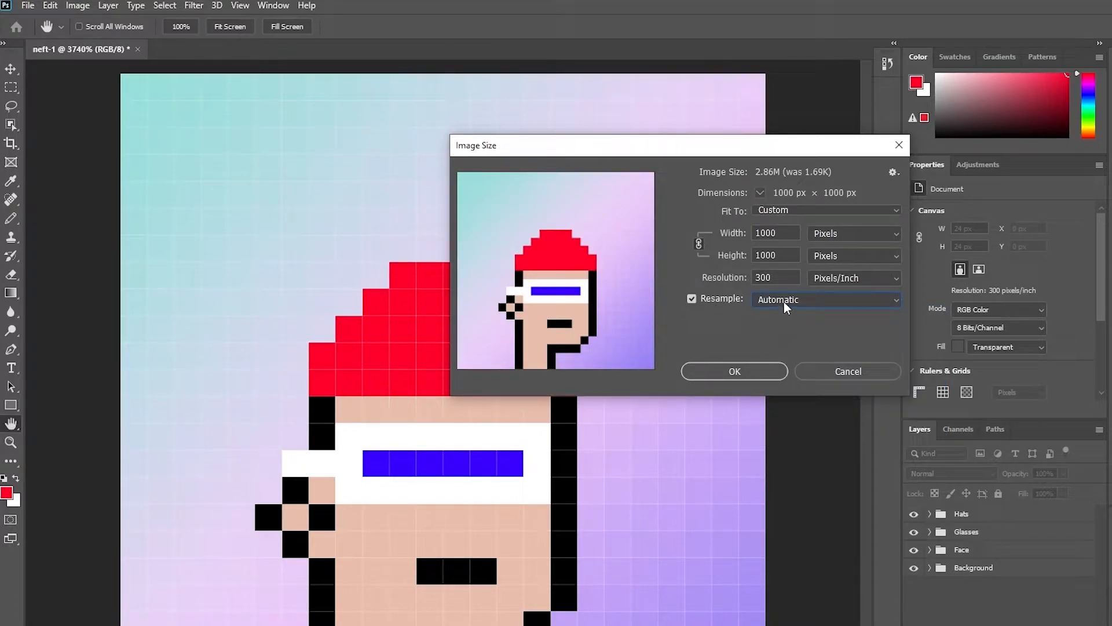
click(807, 307)
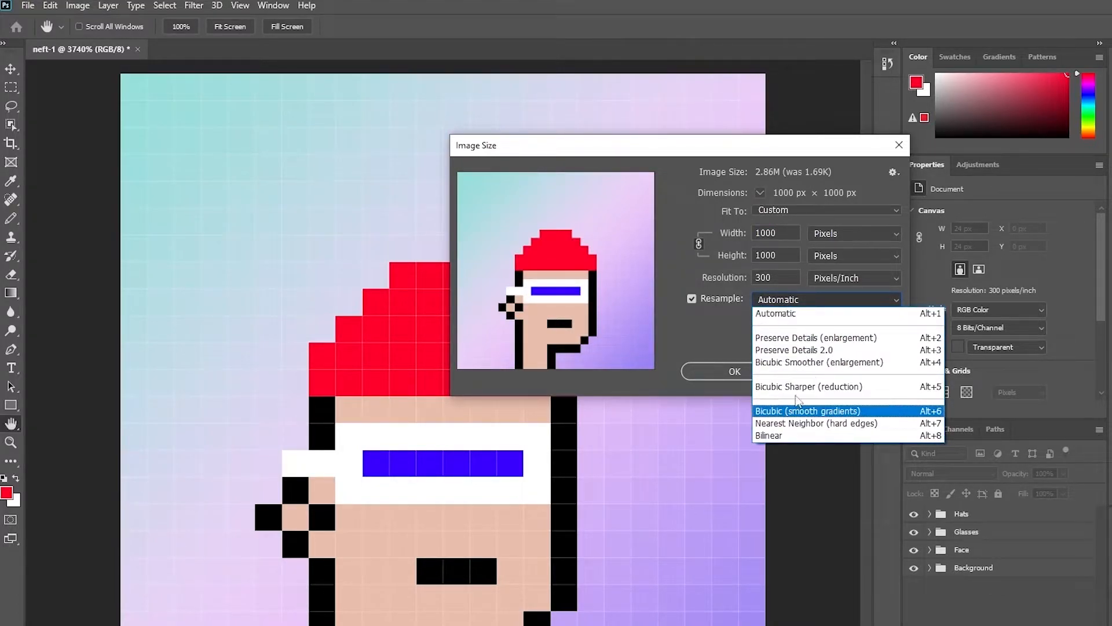
click(802, 386)
click(773, 300)
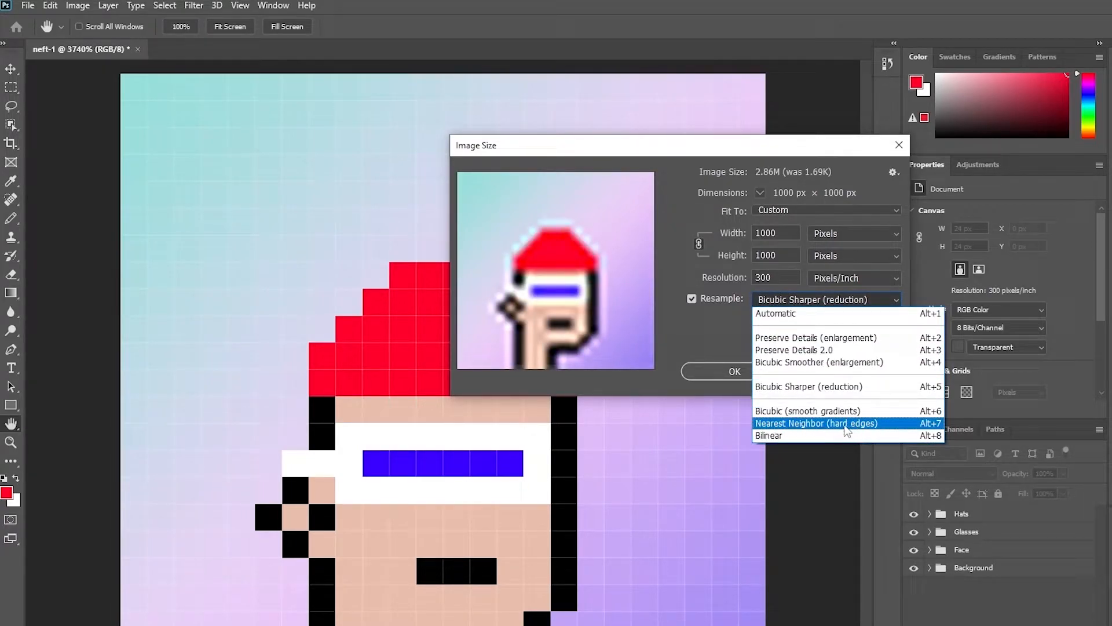
click(834, 411)
click(817, 299)
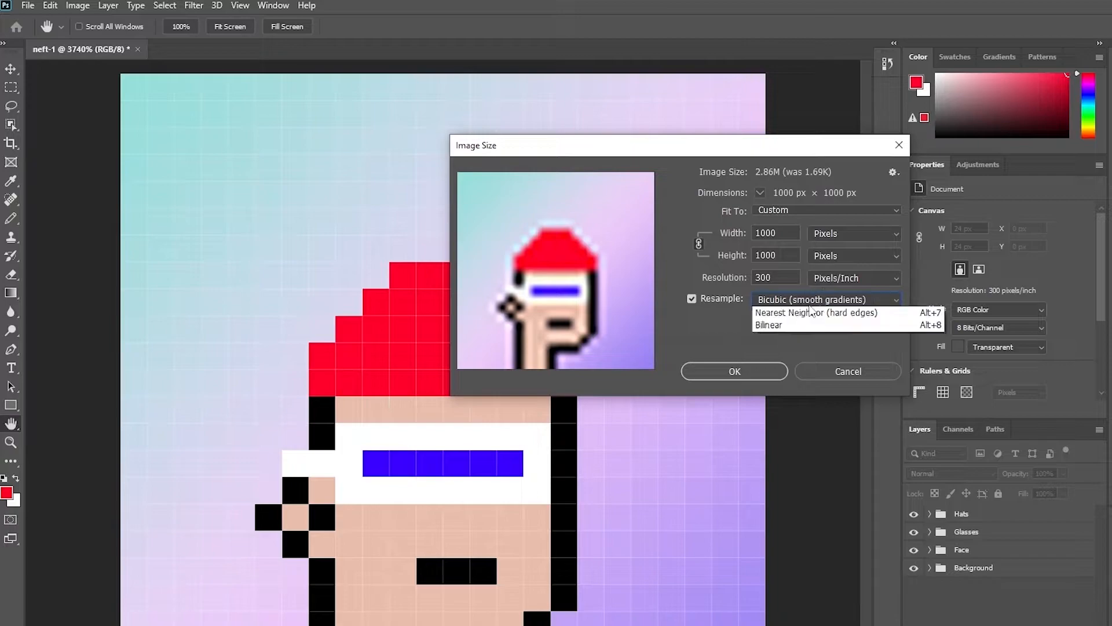
click(783, 424)
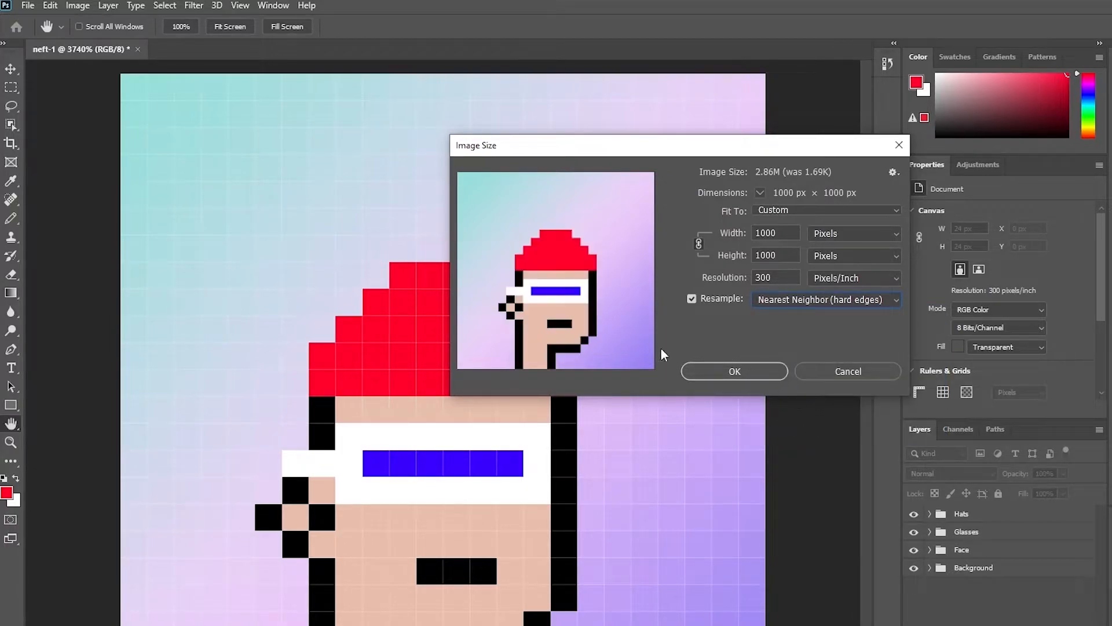
- Preview the enlargement with Bicubic Smoother and Bilinear resampling, and set the method back to Nearest Neighbor (hard edges)
click(826, 300)
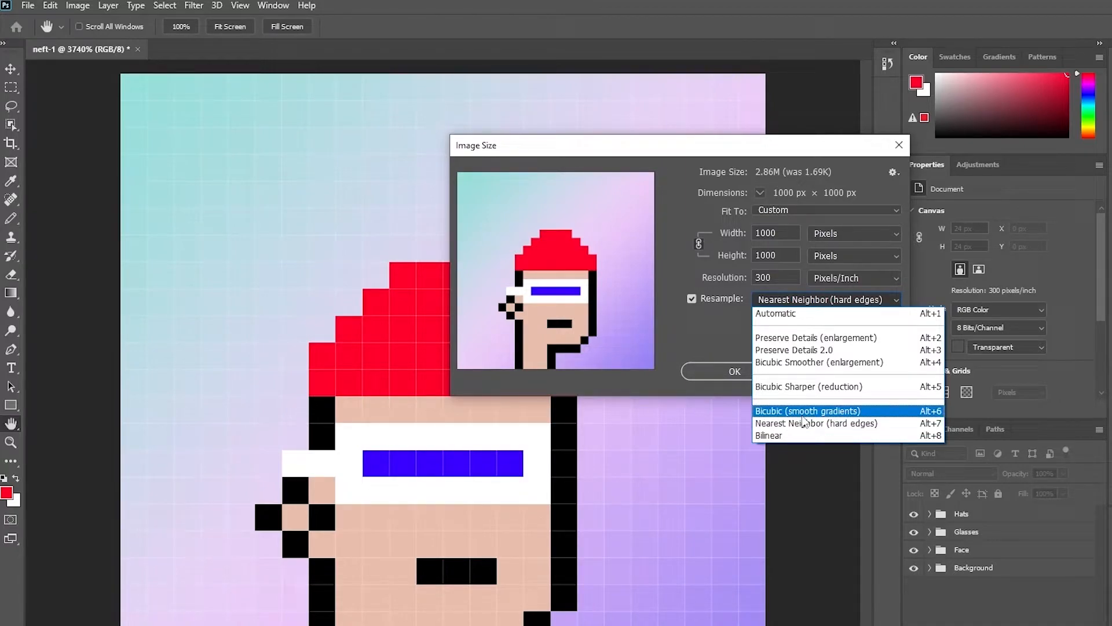
click(792, 363)
click(808, 300)
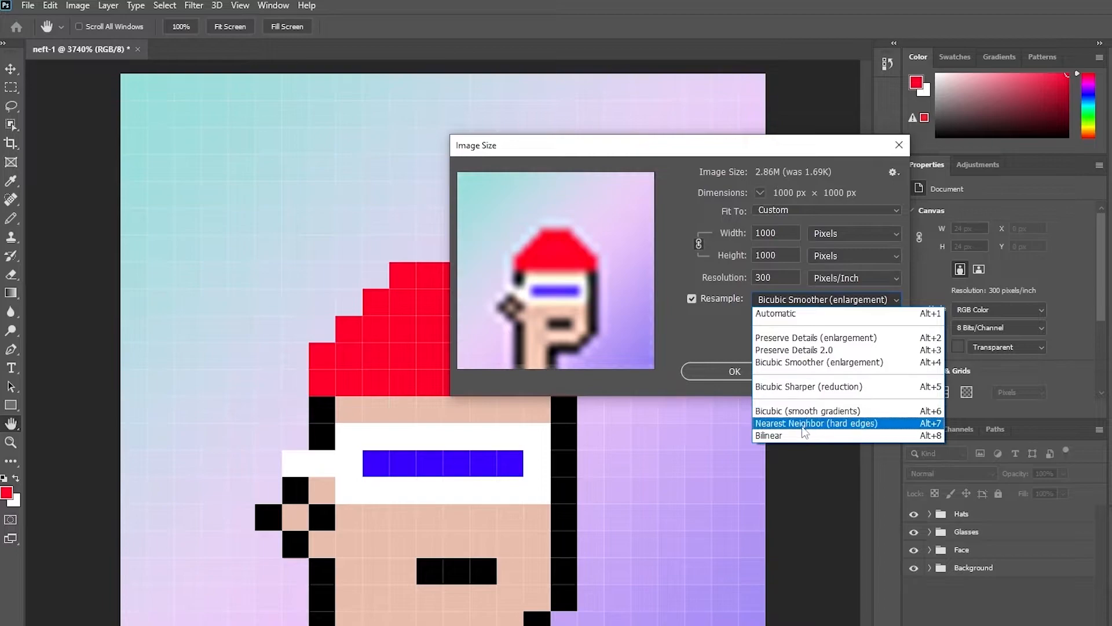
click(803, 434)
click(800, 306)
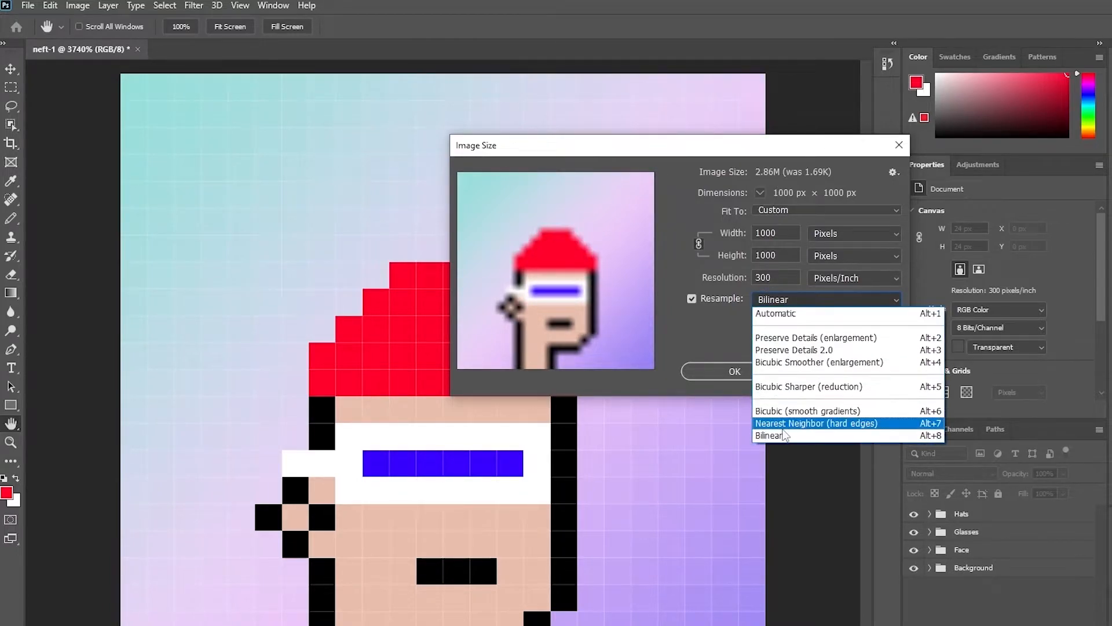
click(788, 423)
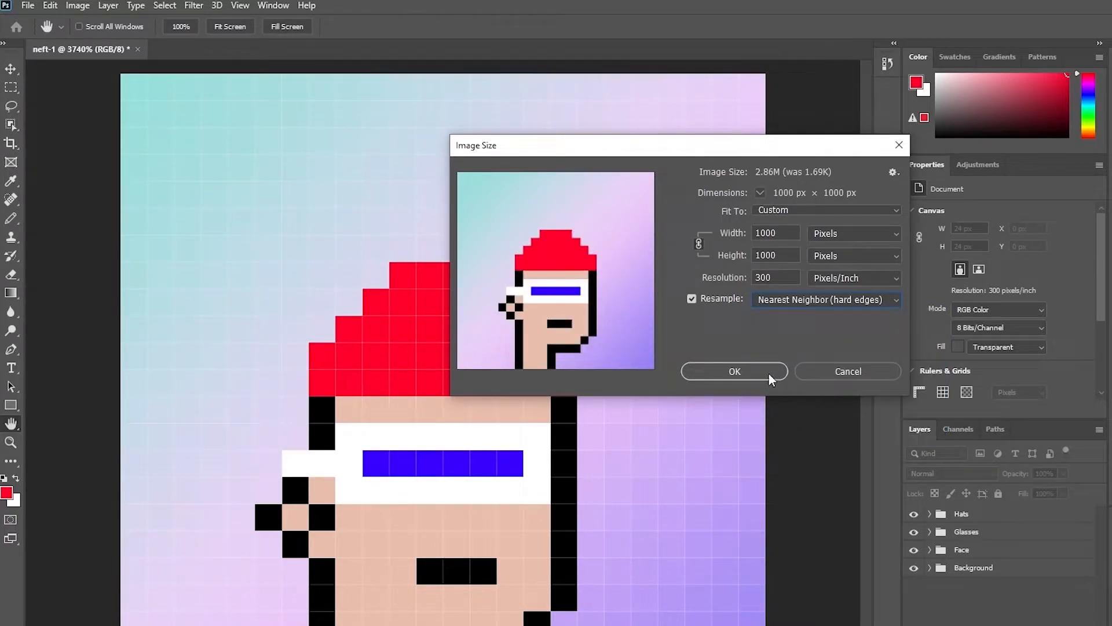
- Compare Bicubic (smooth gradients) with Nearest Neighbor (hard edges) in the 1000 px preview, leaving Nearest Neighbor selected
click(748, 279)
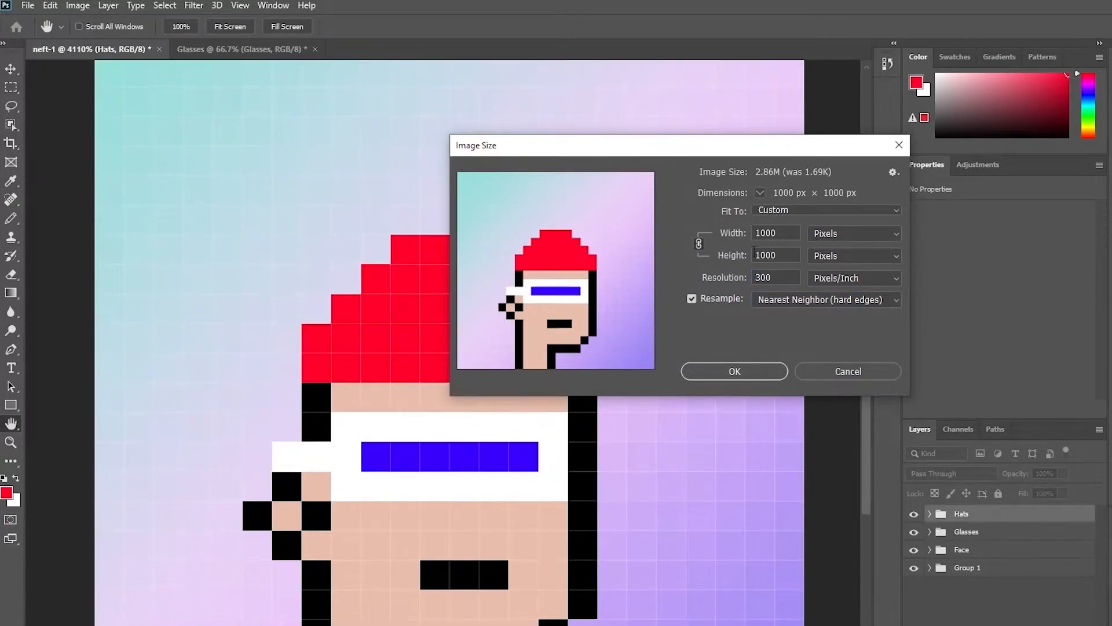
click(771, 300)
click(794, 301)
click(757, 300)
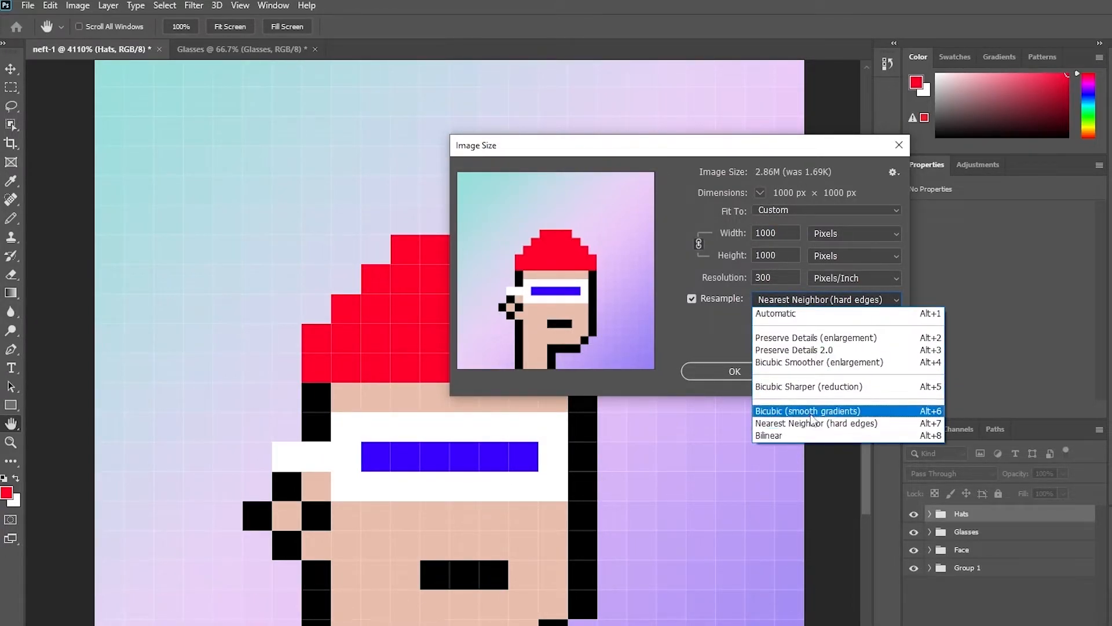
click(811, 415)
click(791, 299)
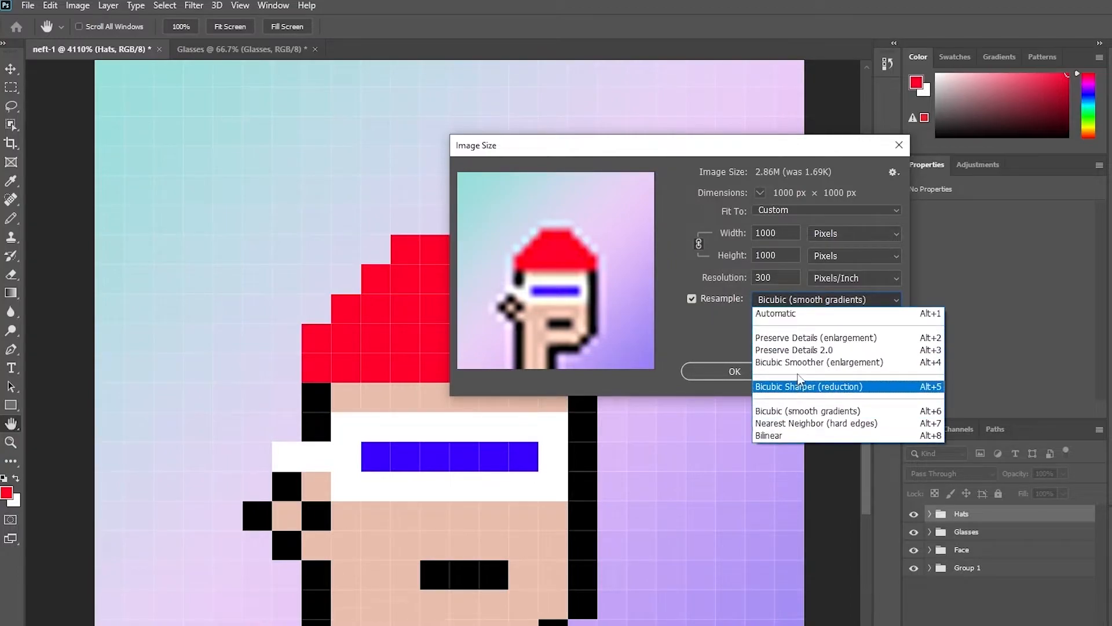
click(732, 329)
click(786, 298)
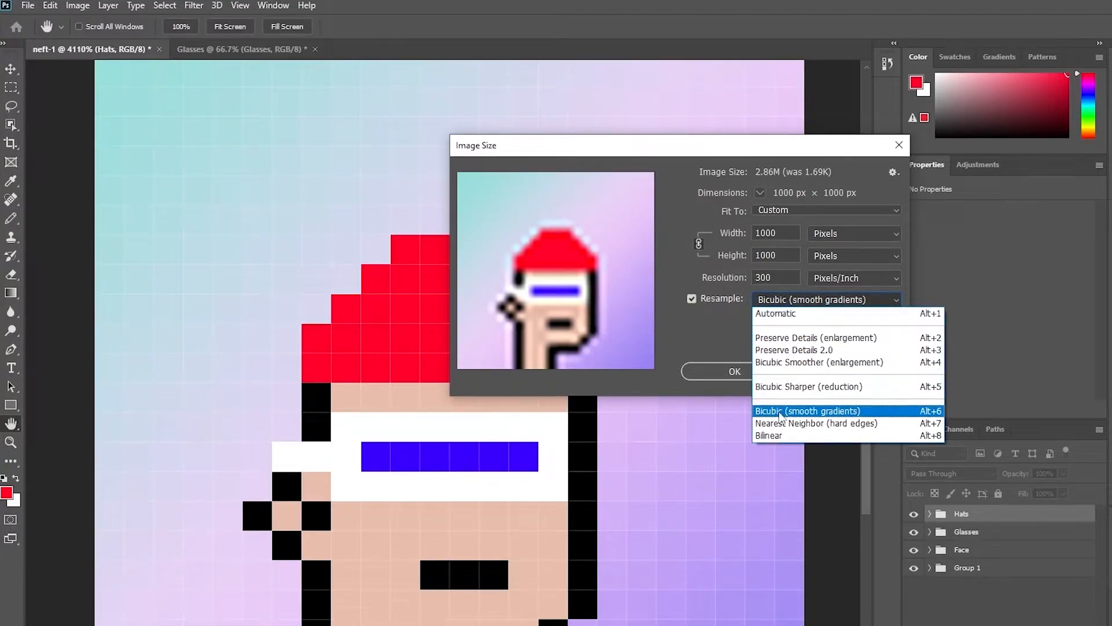
click(805, 423)
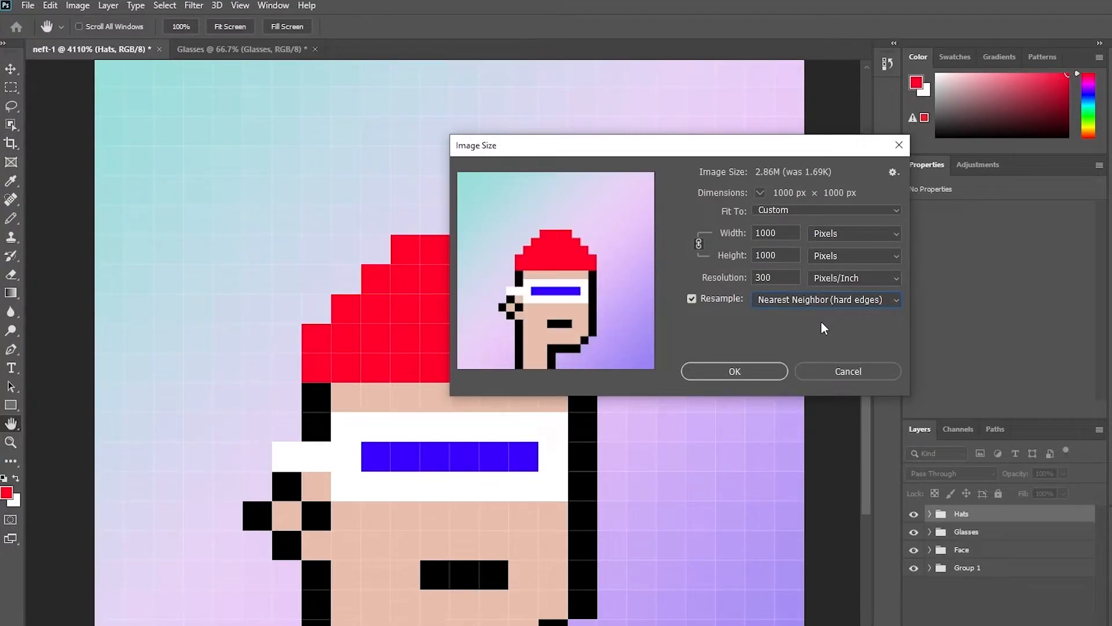
- Set the resolution to 400 pixels/inch, restore the size to 1000 × 1000 pixels, and apply the Nearest Neighbor enlargement
double_click(762, 276)
text(400)
double_click(790, 251)
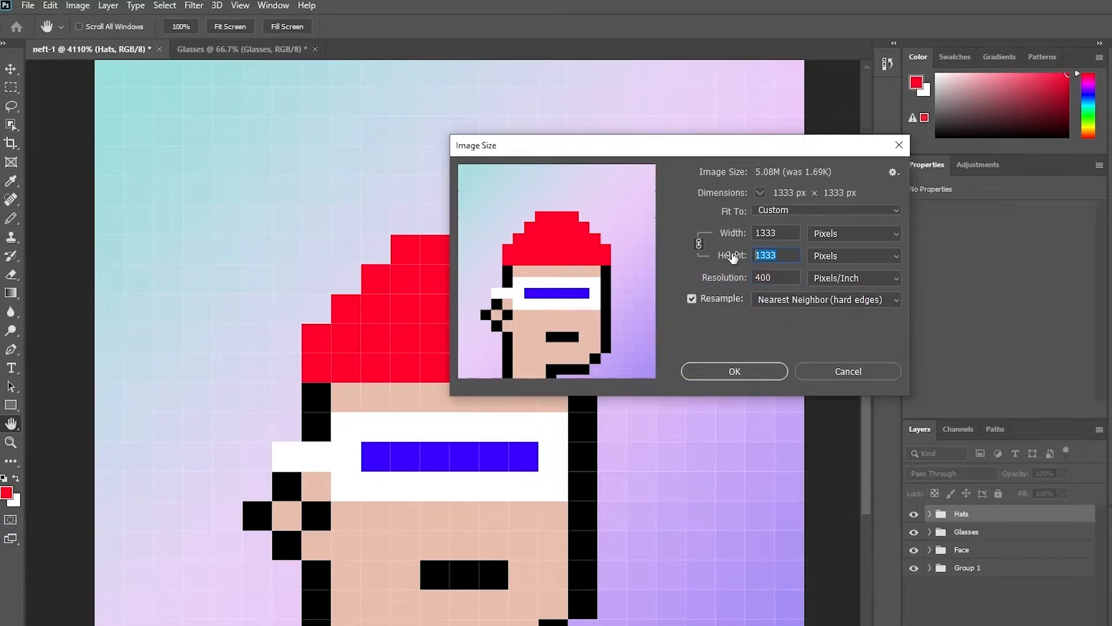
text(1000)
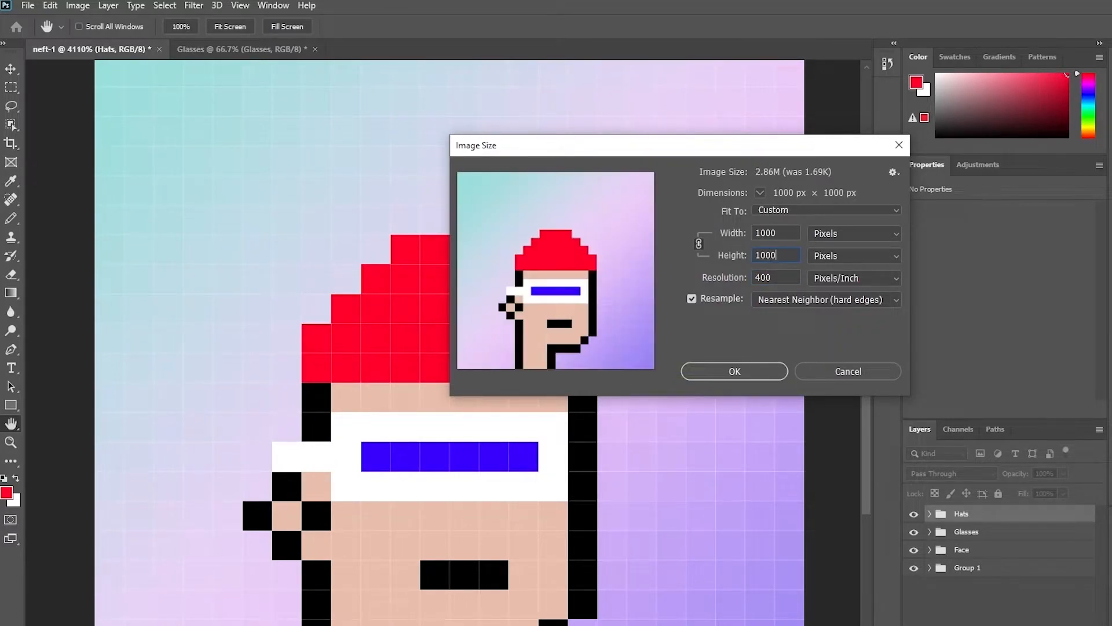
click(782, 319)
click(772, 255)
double_click(785, 258)
click(763, 373)
key(e)
scroll(562, 395, down, 15)
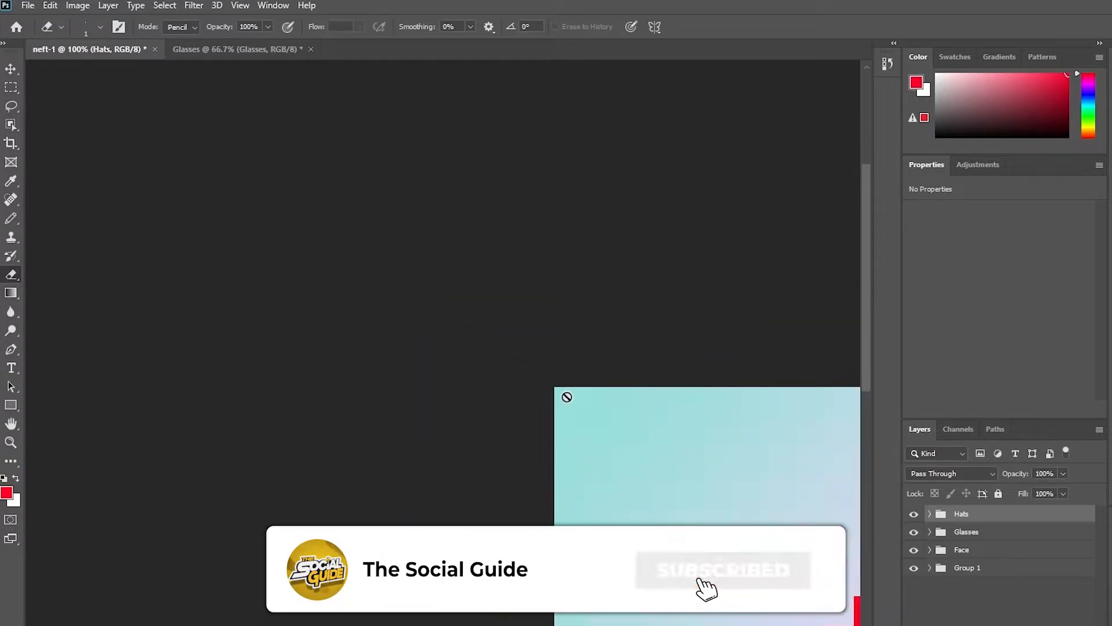
scroll(586, 429, down, 5)
scroll(586, 430, up, 3)
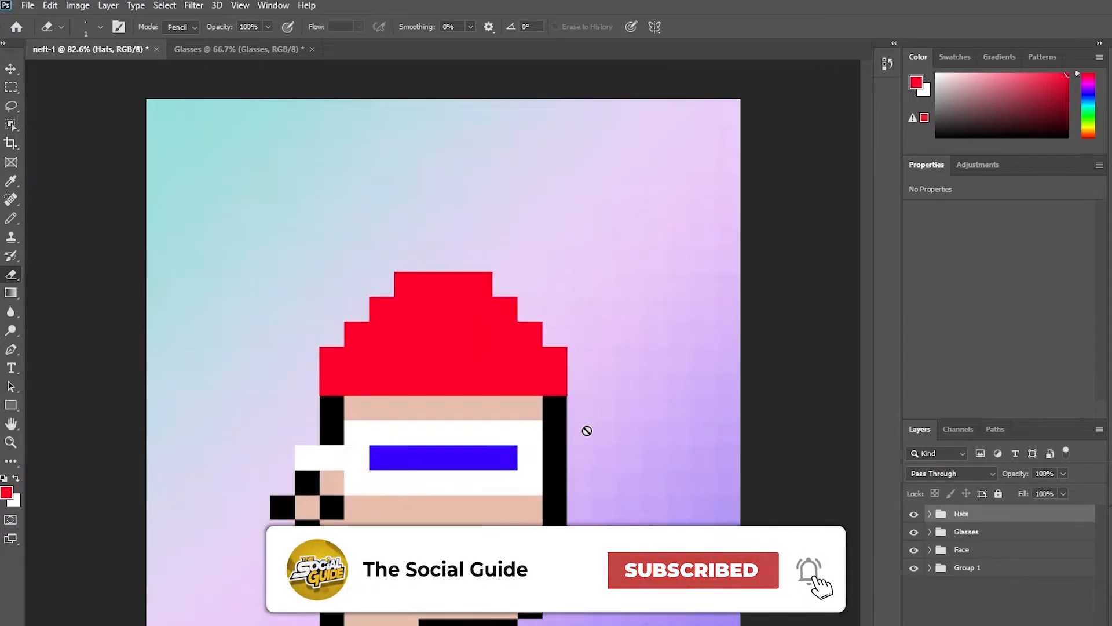
scroll(587, 429, down, 1)
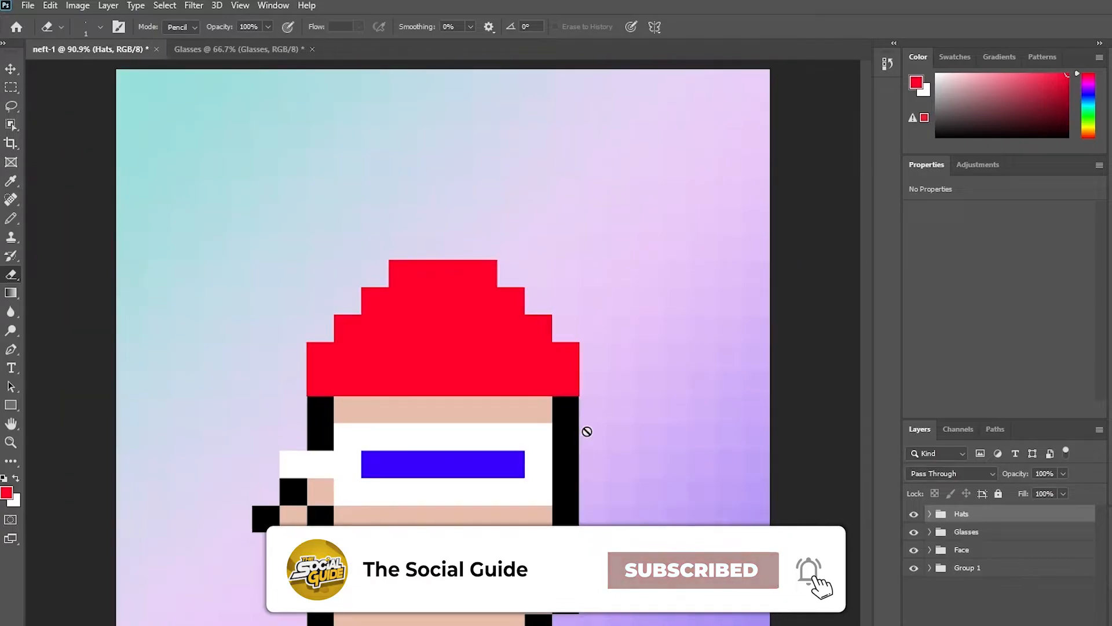
- Duplicate the Hats group into a new document, naming both the group and the document Hats
click(1056, 619)
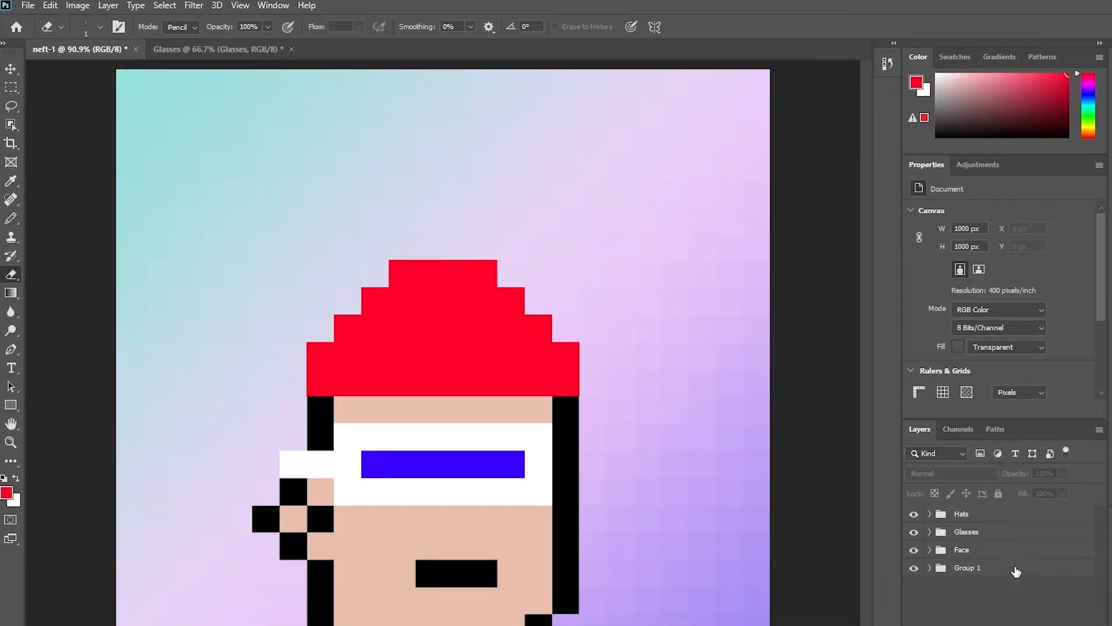
right_click(970, 513)
key(Escape)
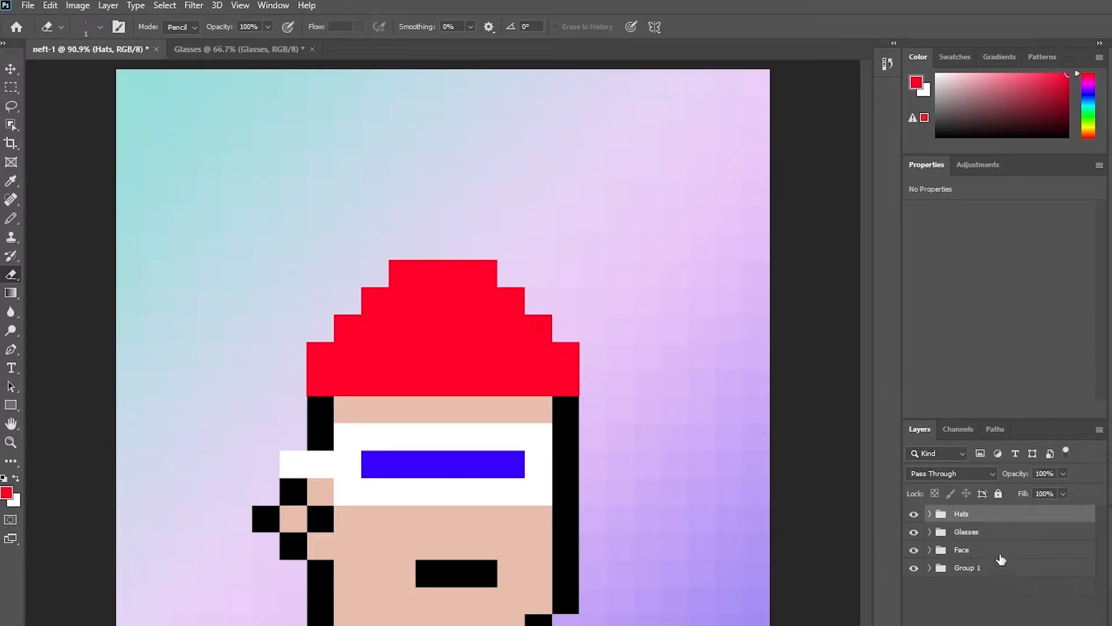
right_click(979, 513)
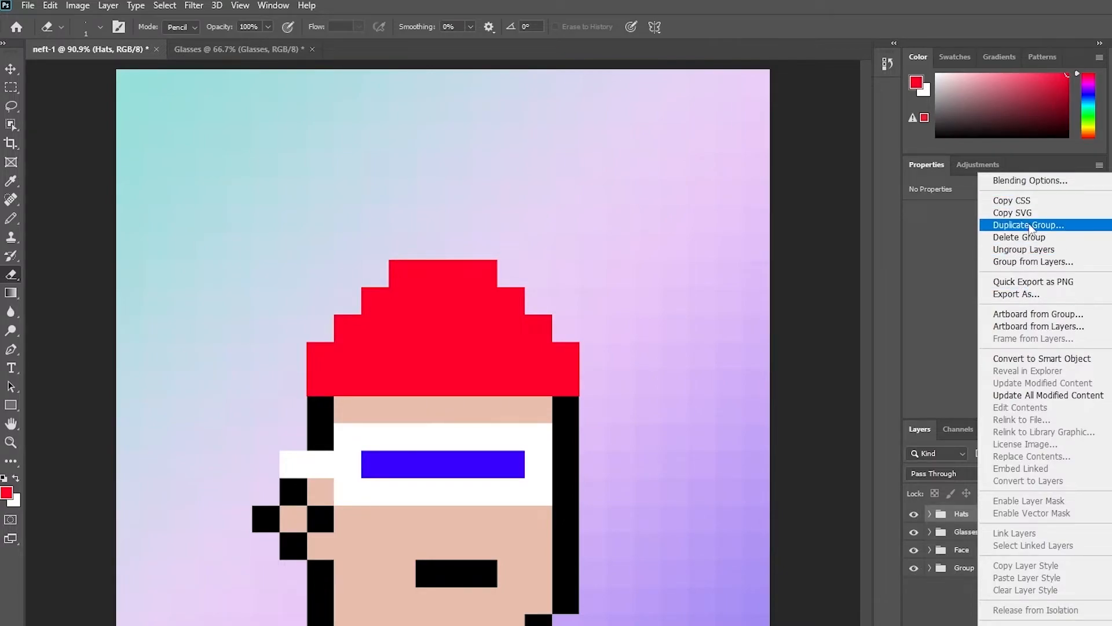
click(1029, 225)
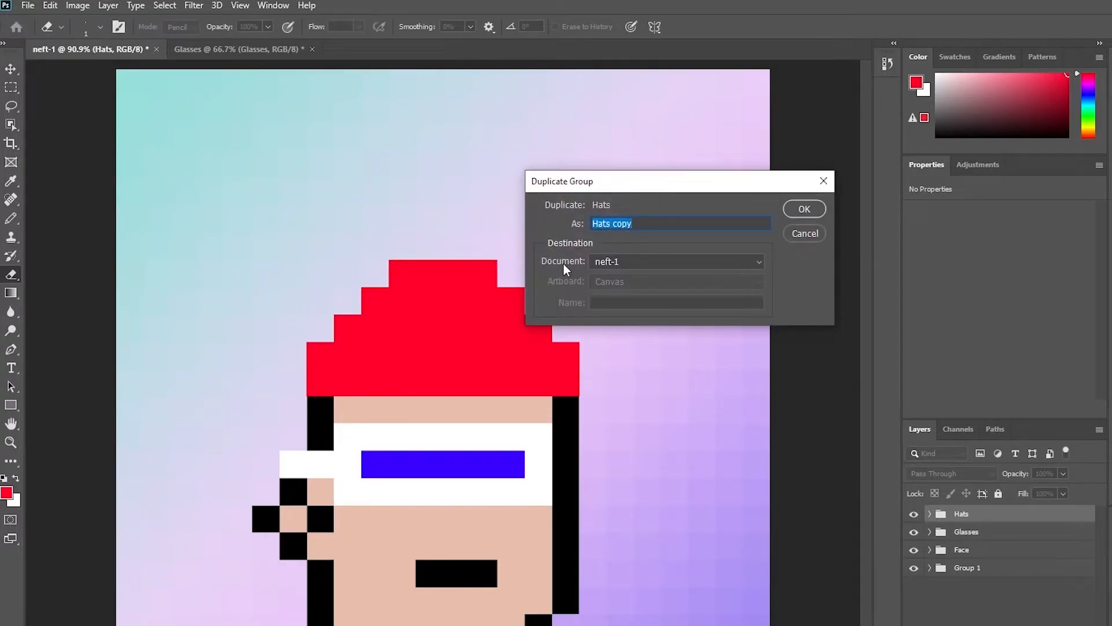
click(618, 261)
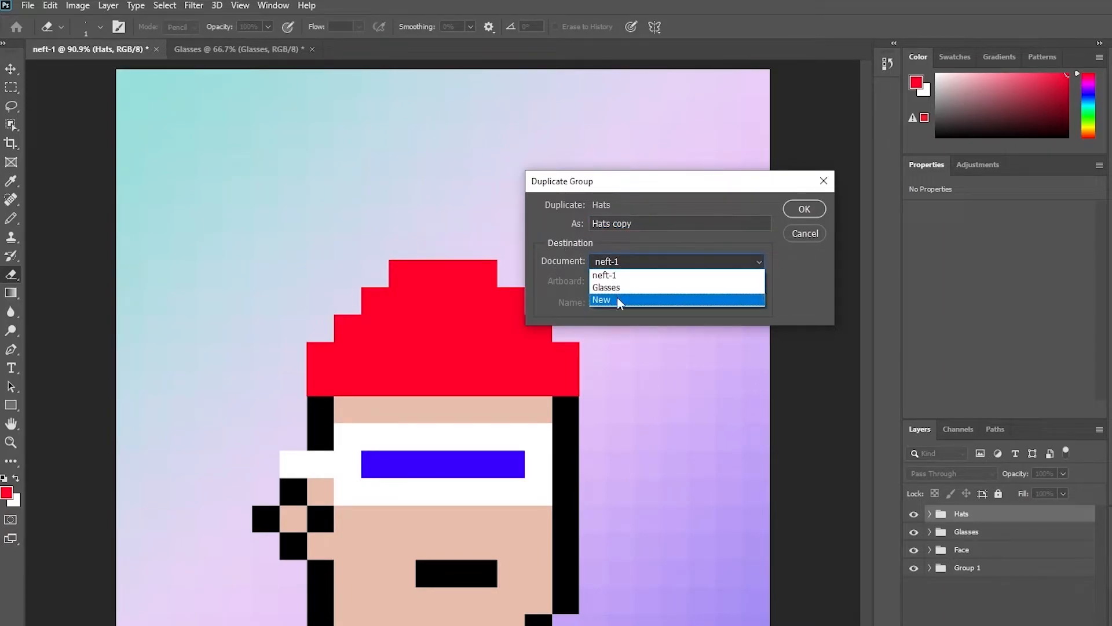
click(620, 300)
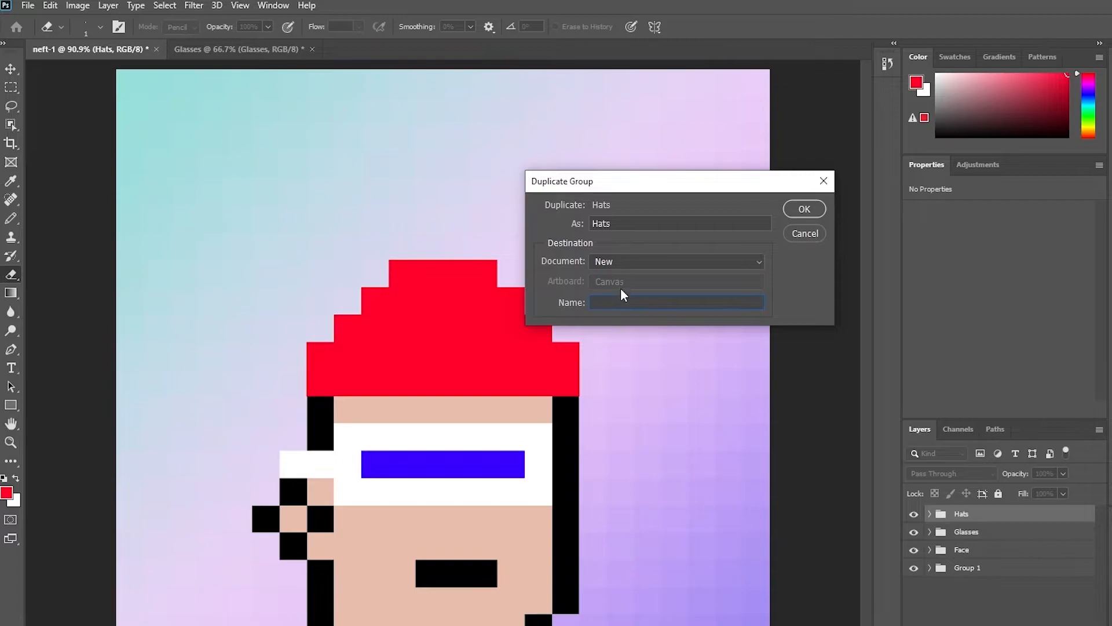
double_click(623, 224)
click(621, 303)
click(806, 209)
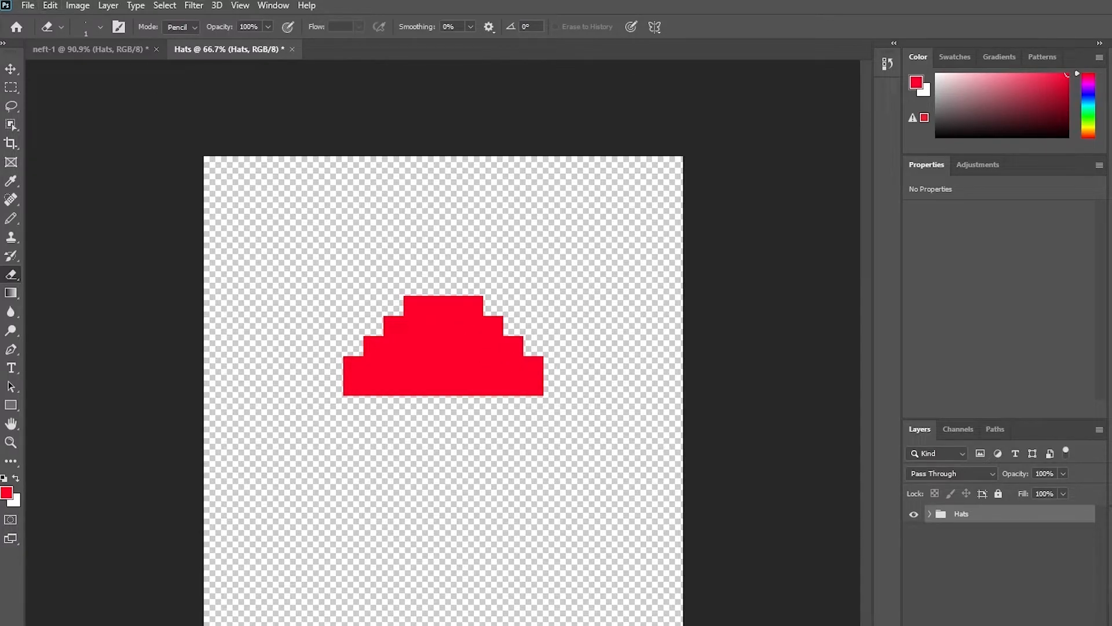
- Set up an Export Layers to Files for the Hats document with PNG-24 as the file type
click(28, 5)
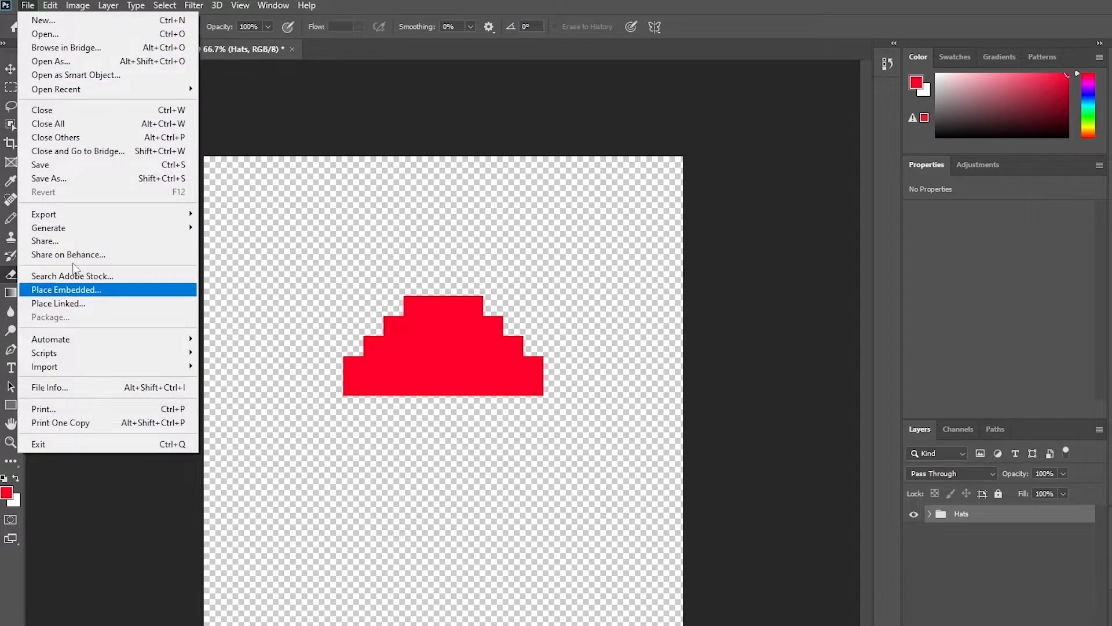
mouse_move(81, 216)
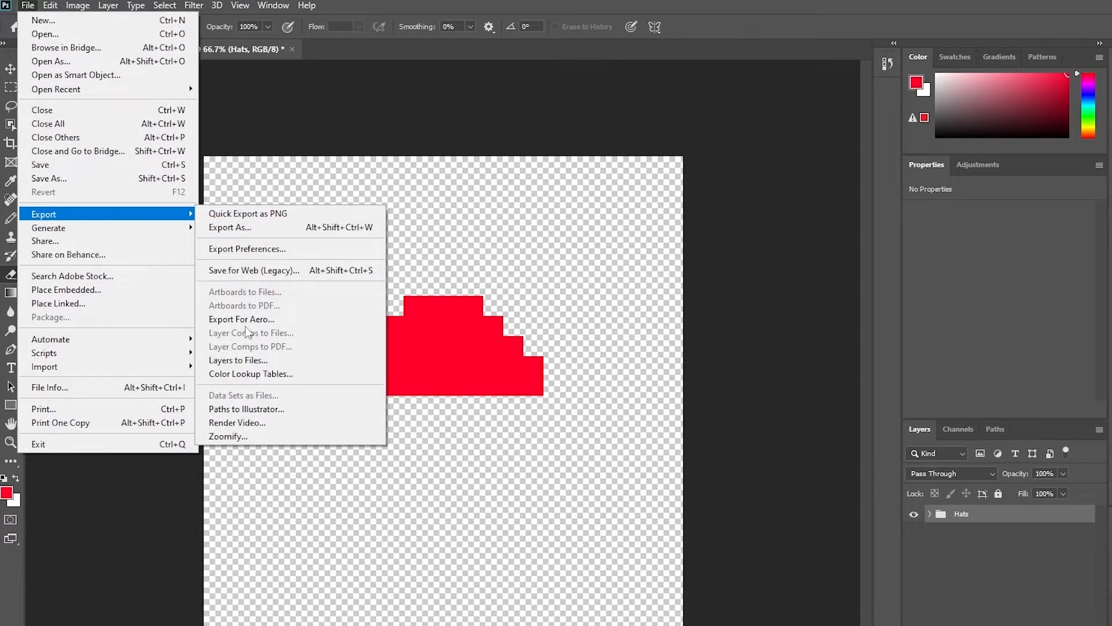
click(253, 362)
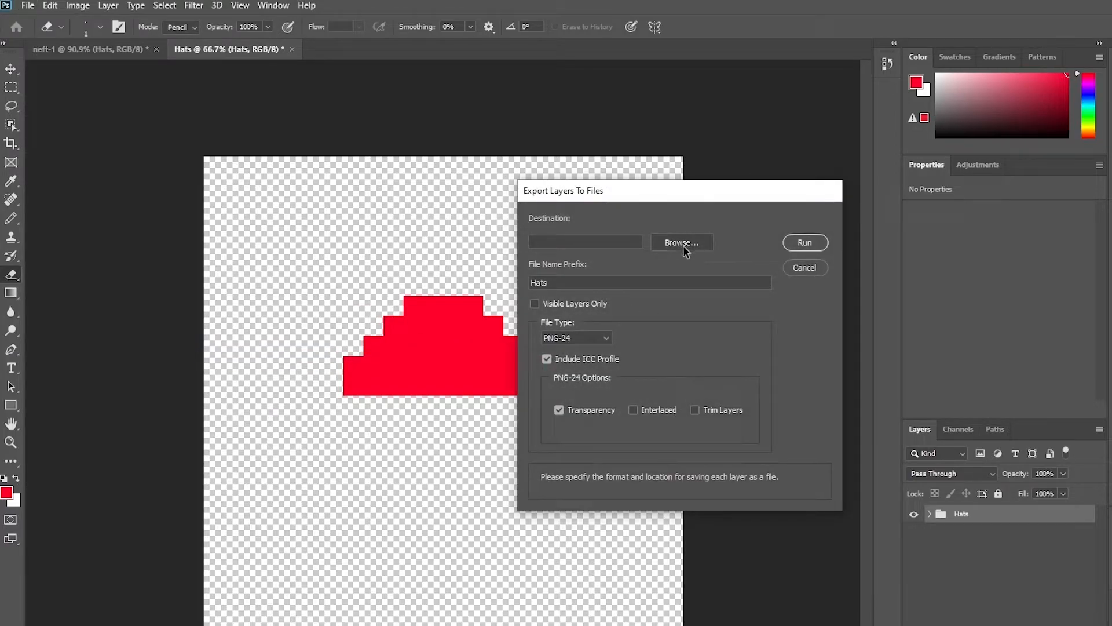
click(558, 340)
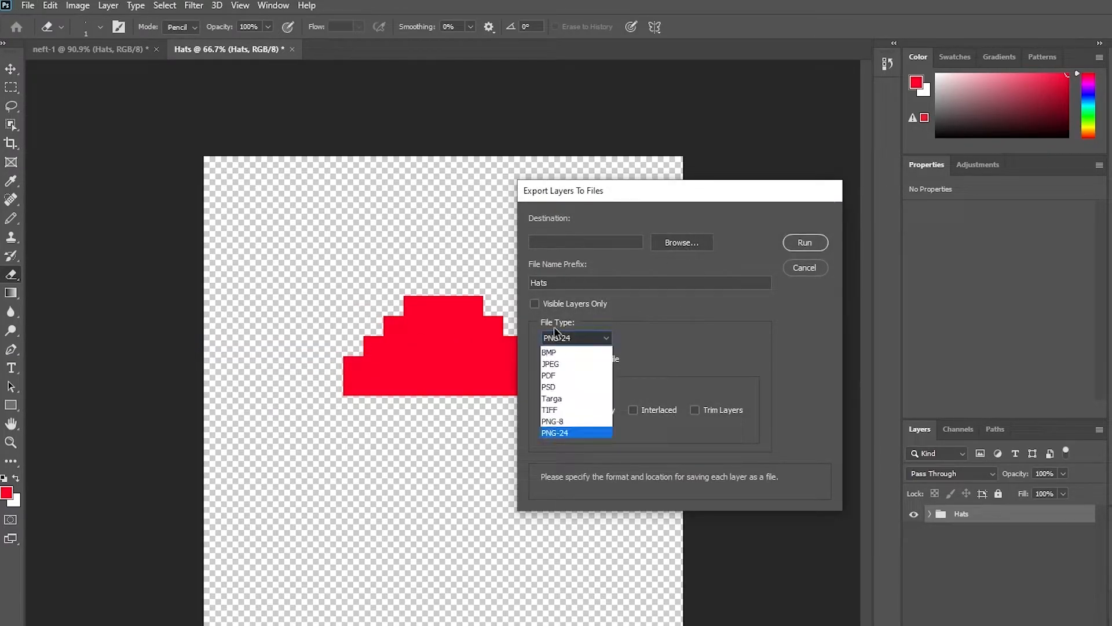
click(561, 434)
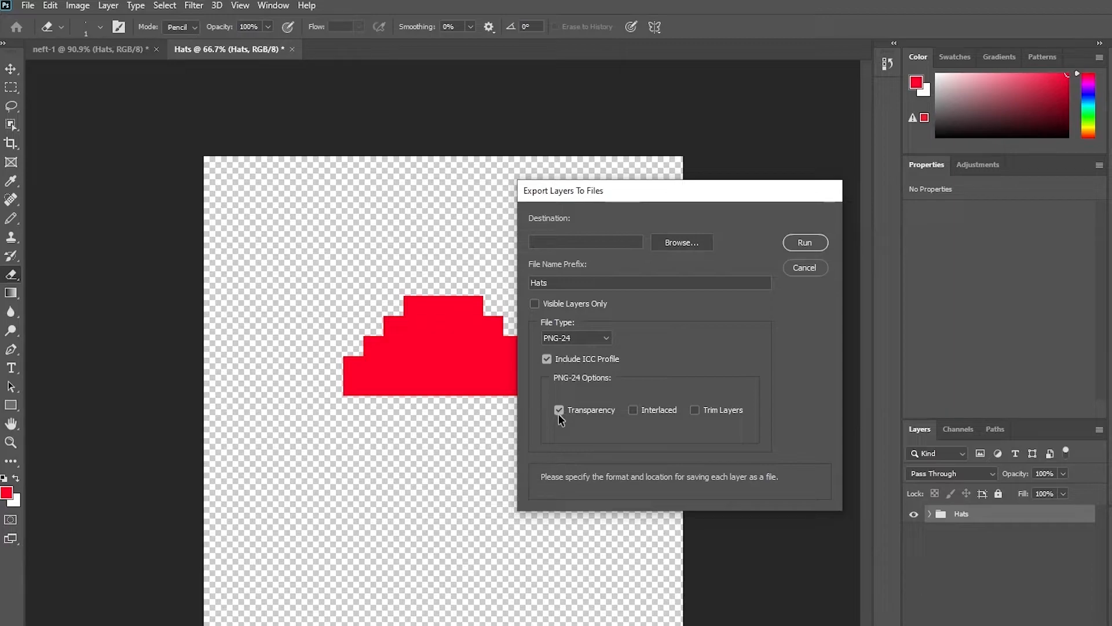
- Choose the Pictures folder as the export destination and run the layer export with the Hats file name prefix
click(681, 242)
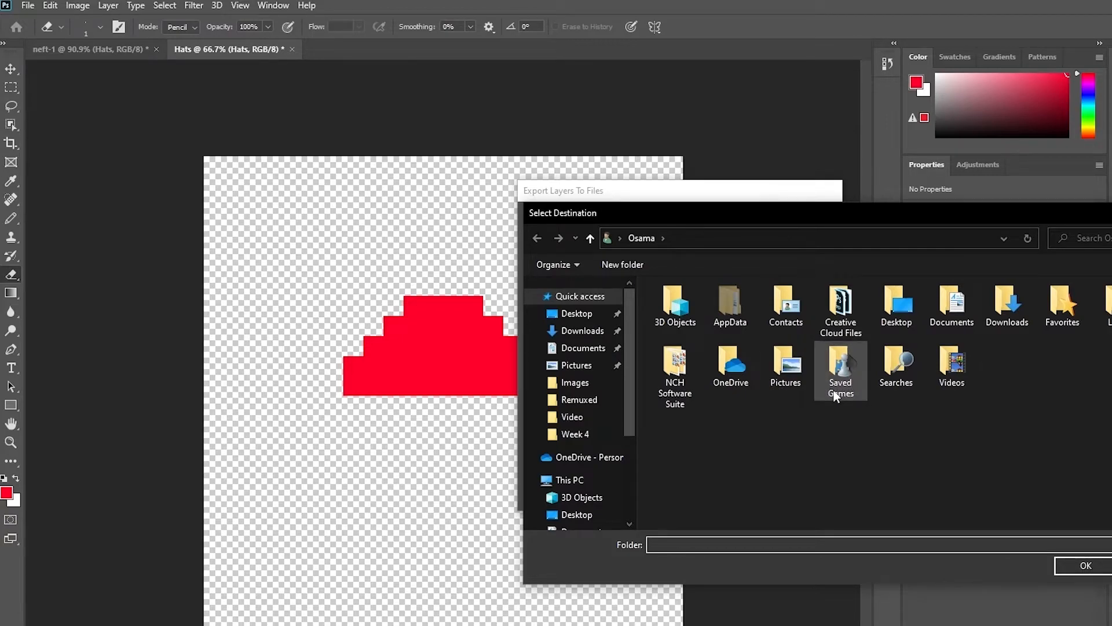
double_click(808, 377)
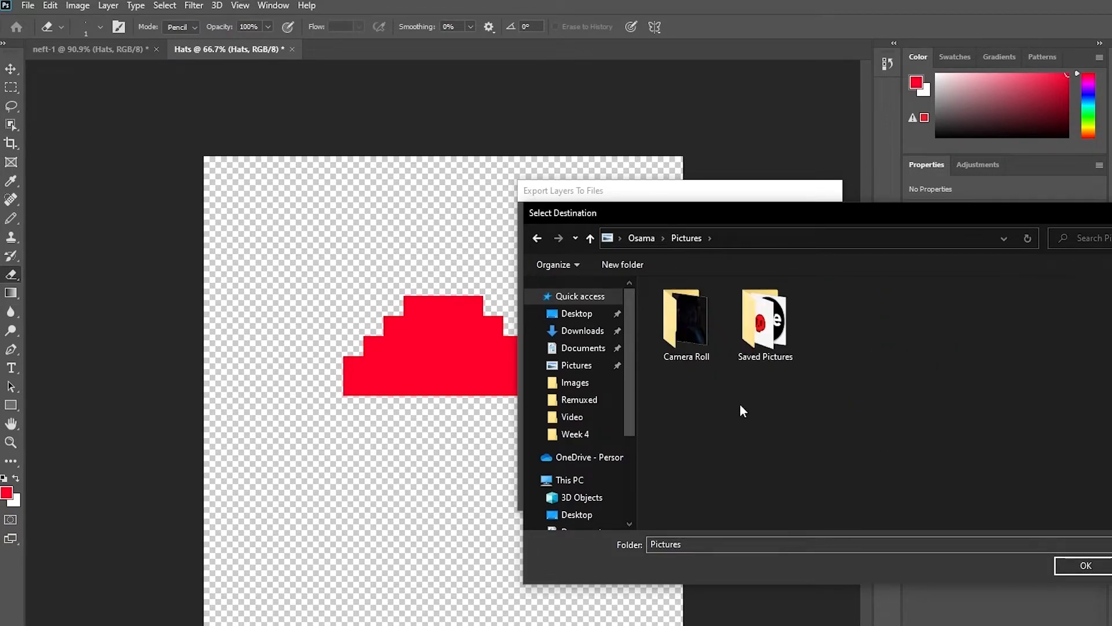
click(1083, 565)
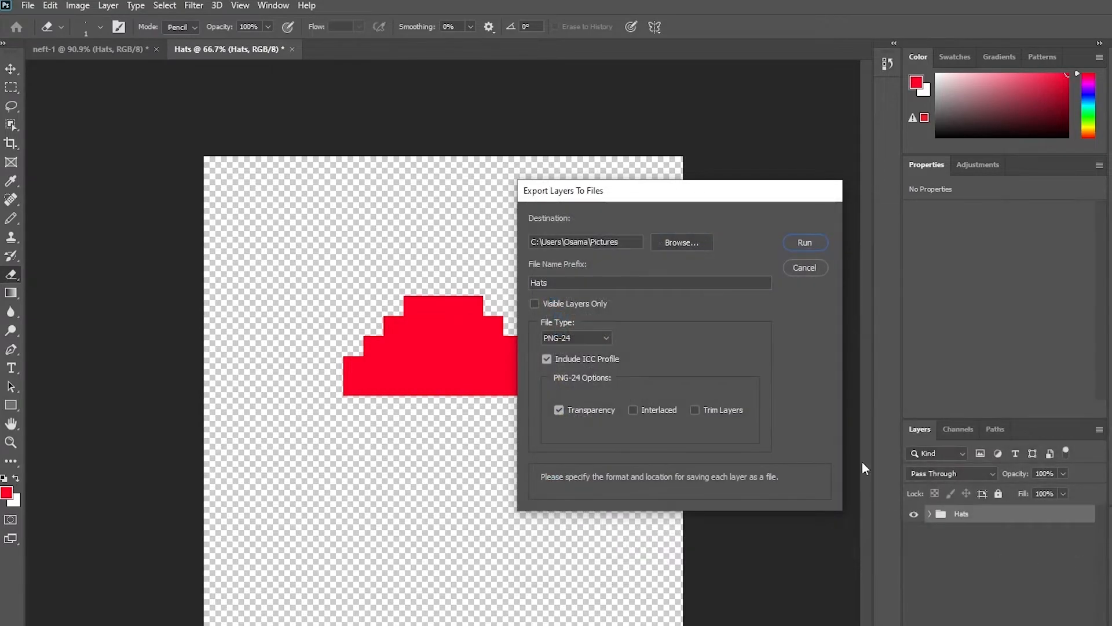
click(805, 243)
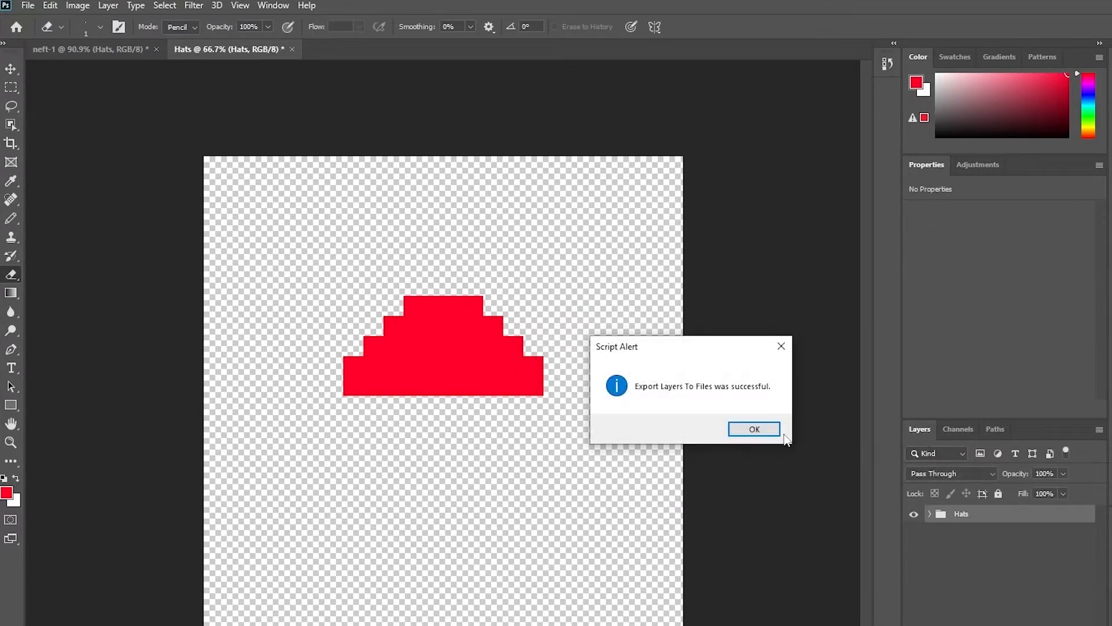
click(766, 433)
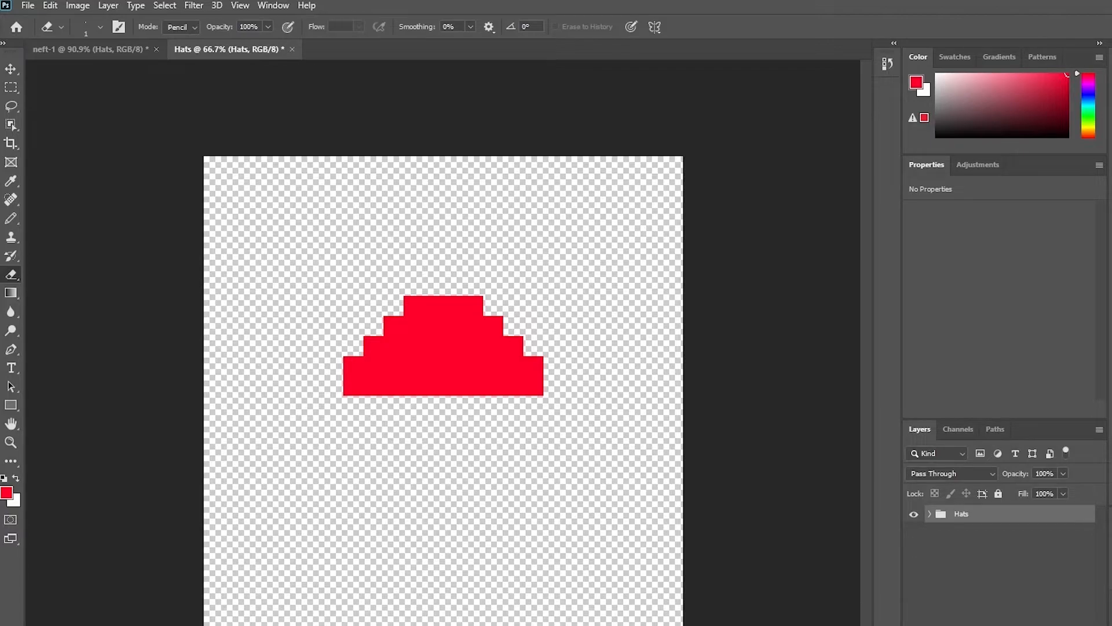
- Switch to File Explorer and examine the exported images in the NFT folder's Background, Face, Glasses and Hats subfolders
key(alt+Tab)
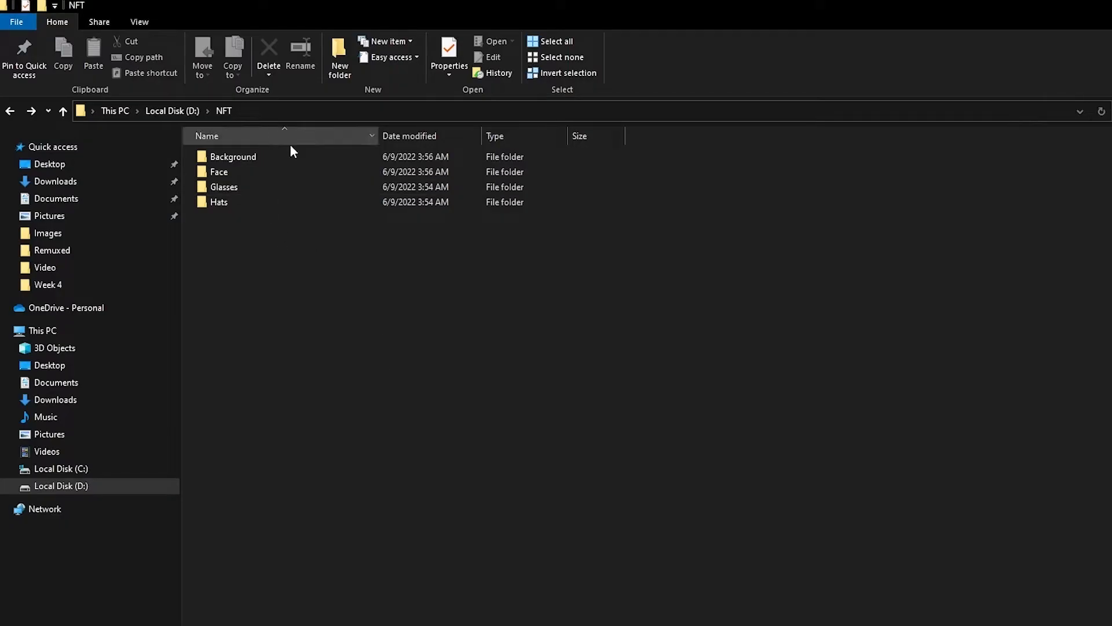
double_click(321, 157)
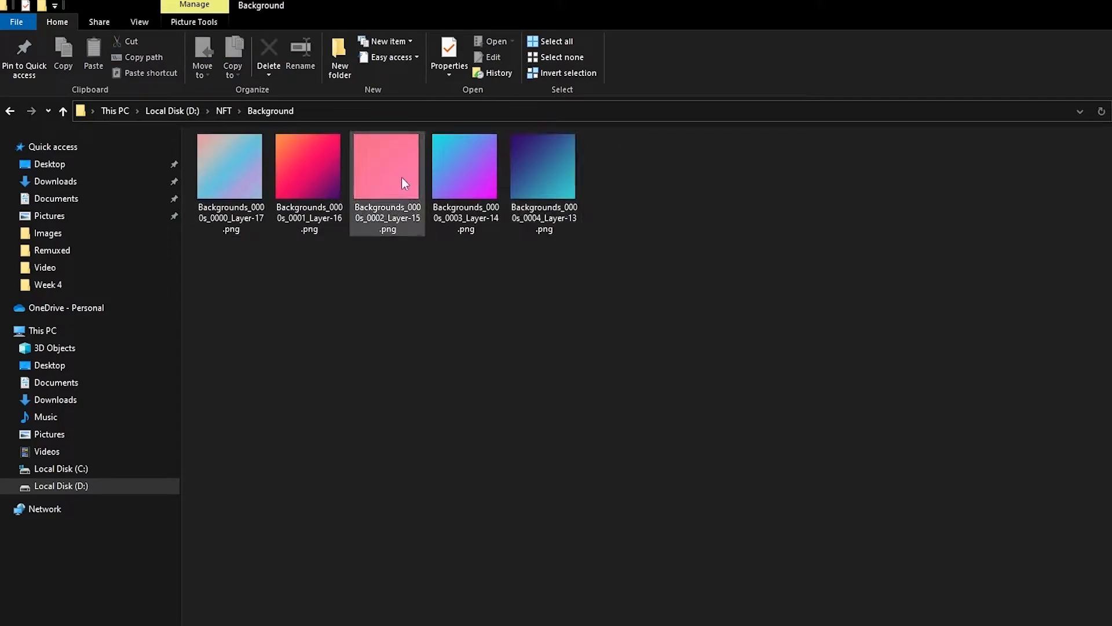
key(alt+Left)
double_click(277, 174)
key(alt+Left)
double_click(269, 190)
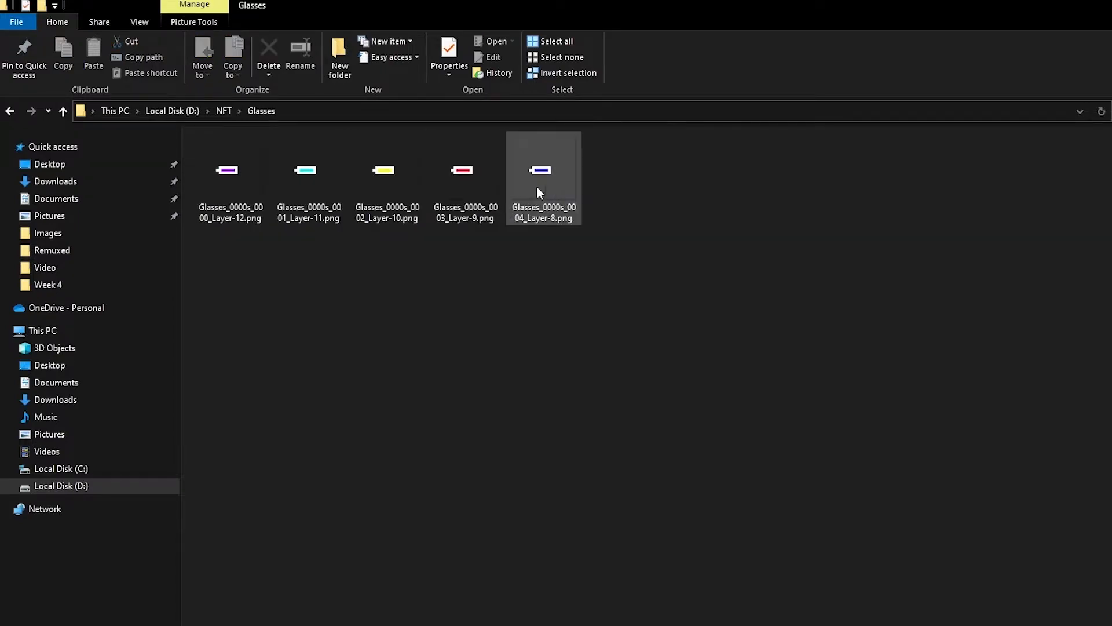
key(alt+Left)
double_click(298, 203)
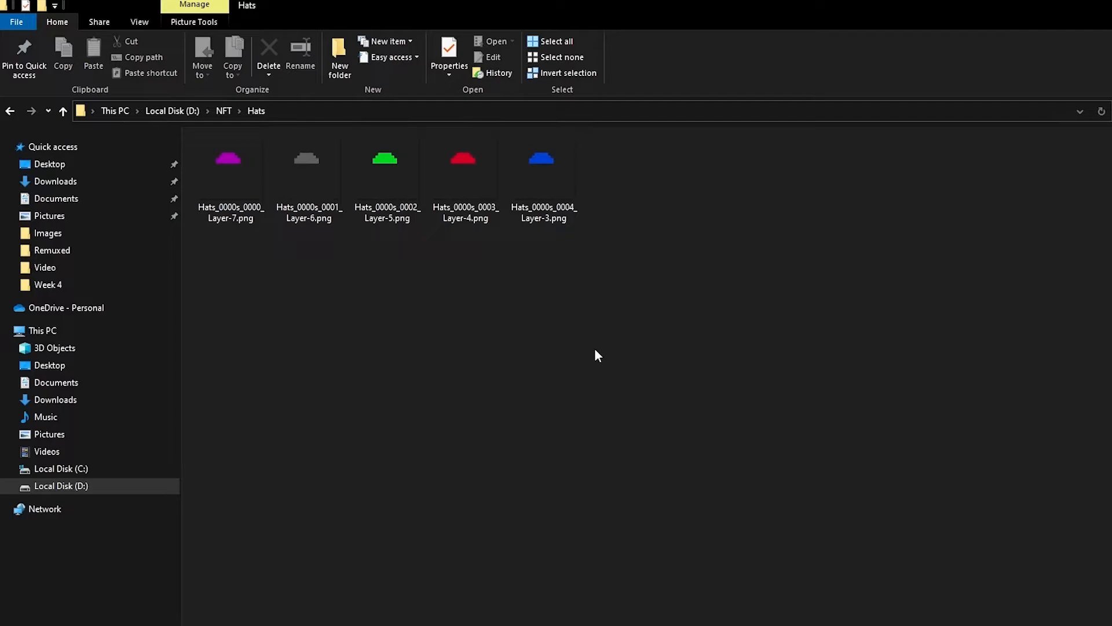
key(alt+Left)
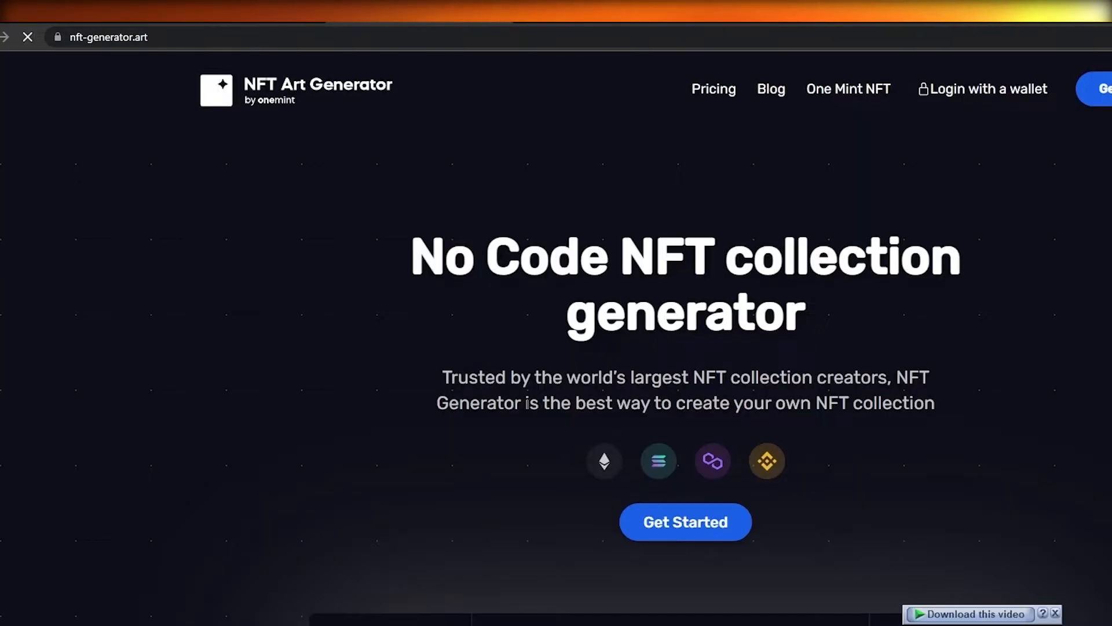
- Look over the NFT Art Generator home page at nft-generator.art in the browser
scroll(216, 292, down, 3)
scroll(216, 292, up, 3)
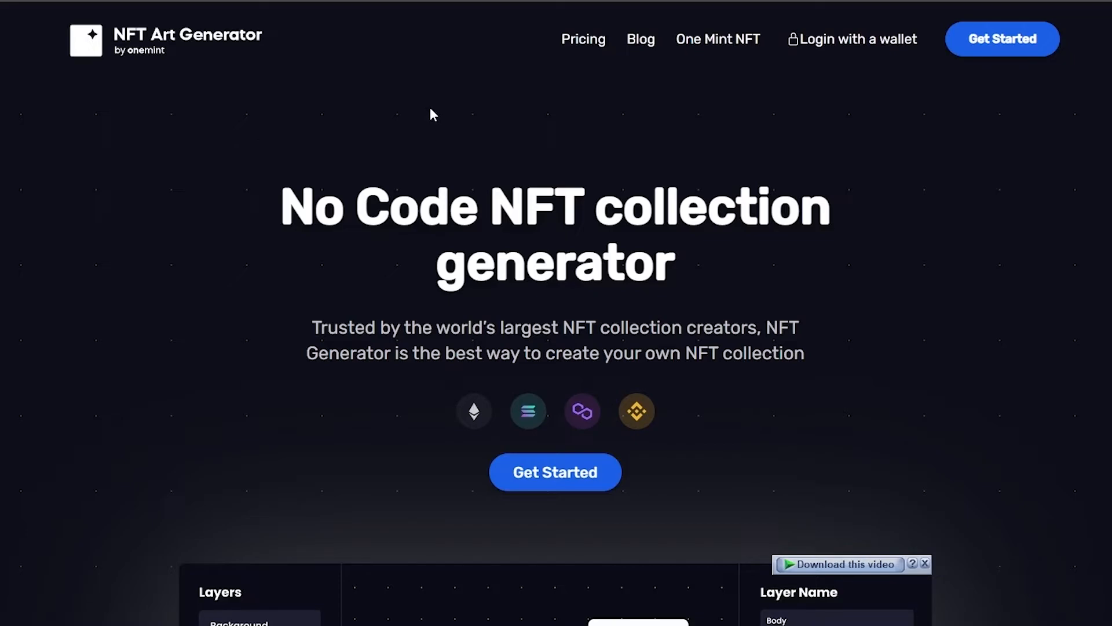
scroll(438, 105, down, 3)
scroll(438, 105, up, 3)
scroll(579, 272, down, 5)
scroll(573, 347, up, 5)
scroll(537, 478, down, 5)
scroll(538, 475, up, 5)
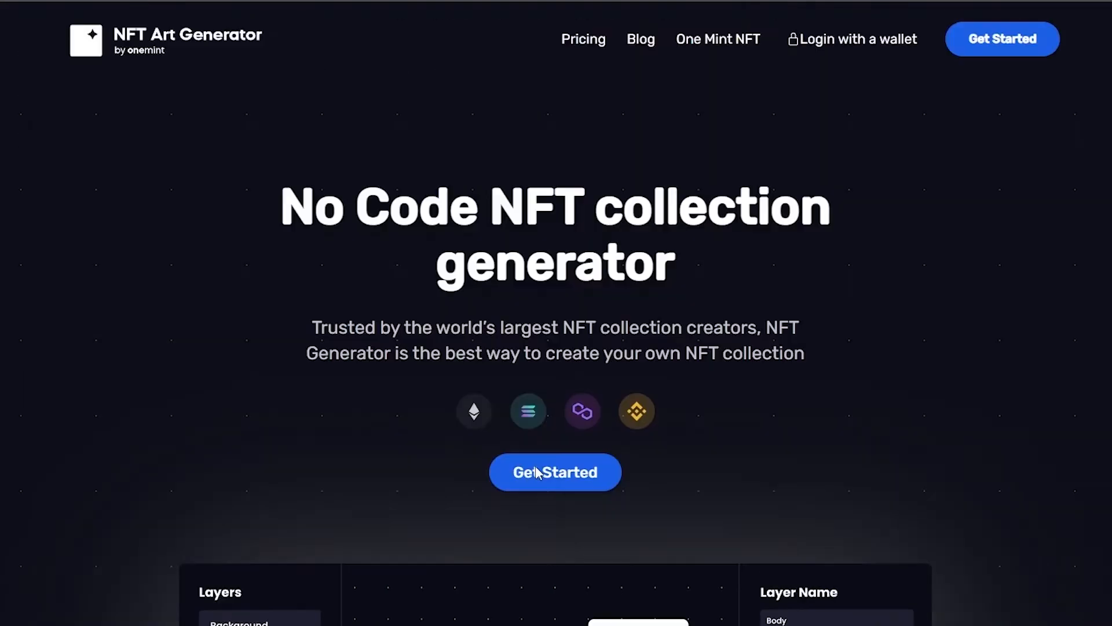
scroll(537, 474, down, 9)
scroll(667, 248, up, 8)
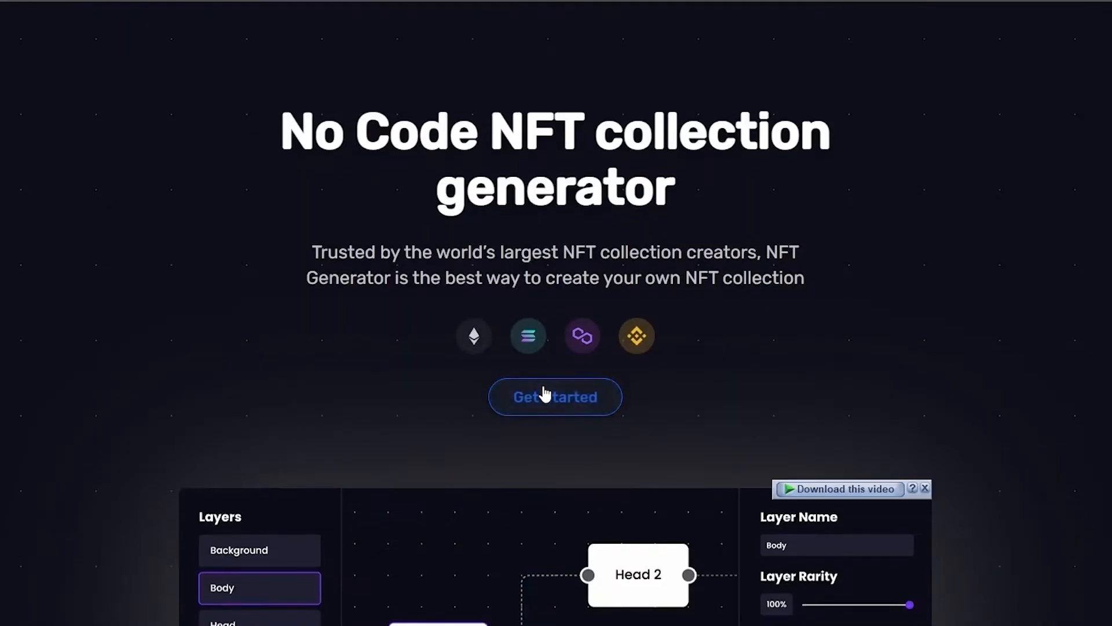
- Open the generator app, choose the MetaMask wallet login and unlock the wallet with the account password
click(560, 387)
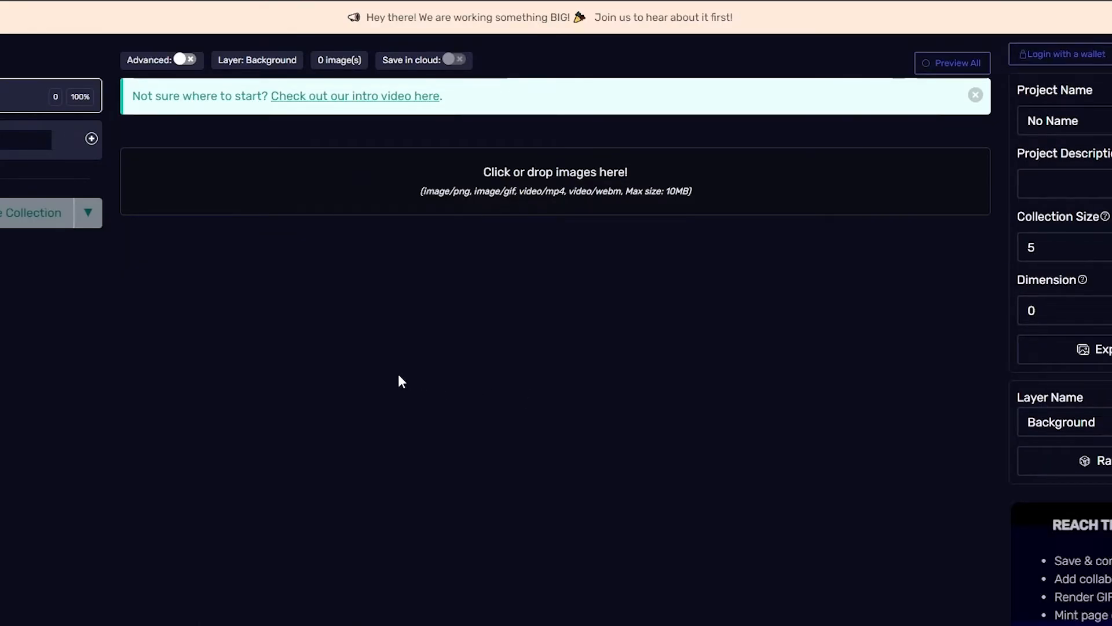
click(1062, 54)
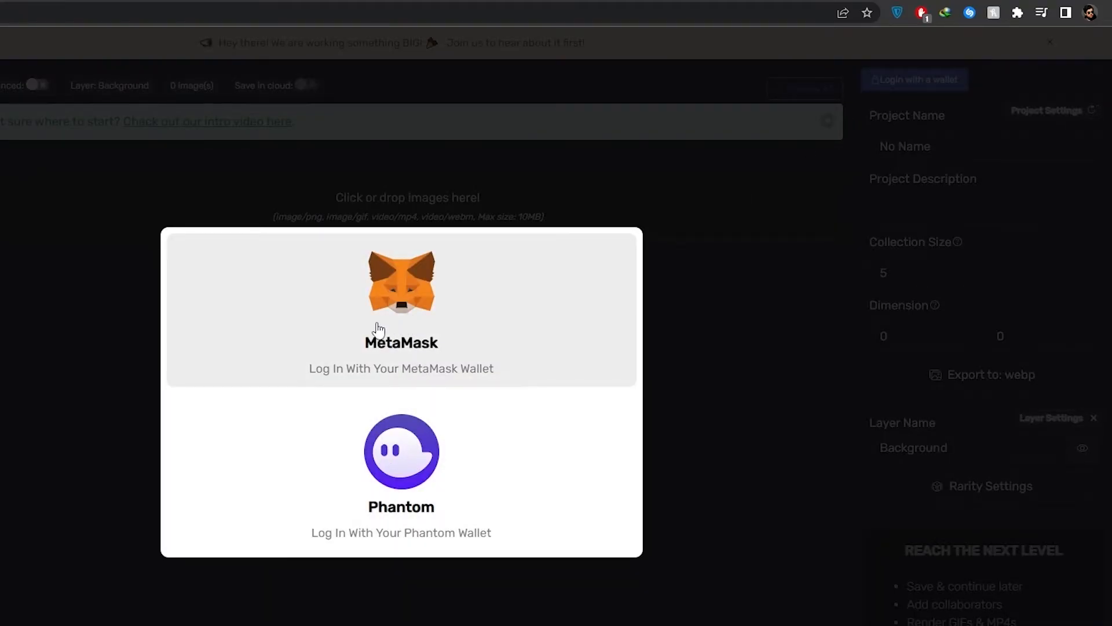
click(348, 336)
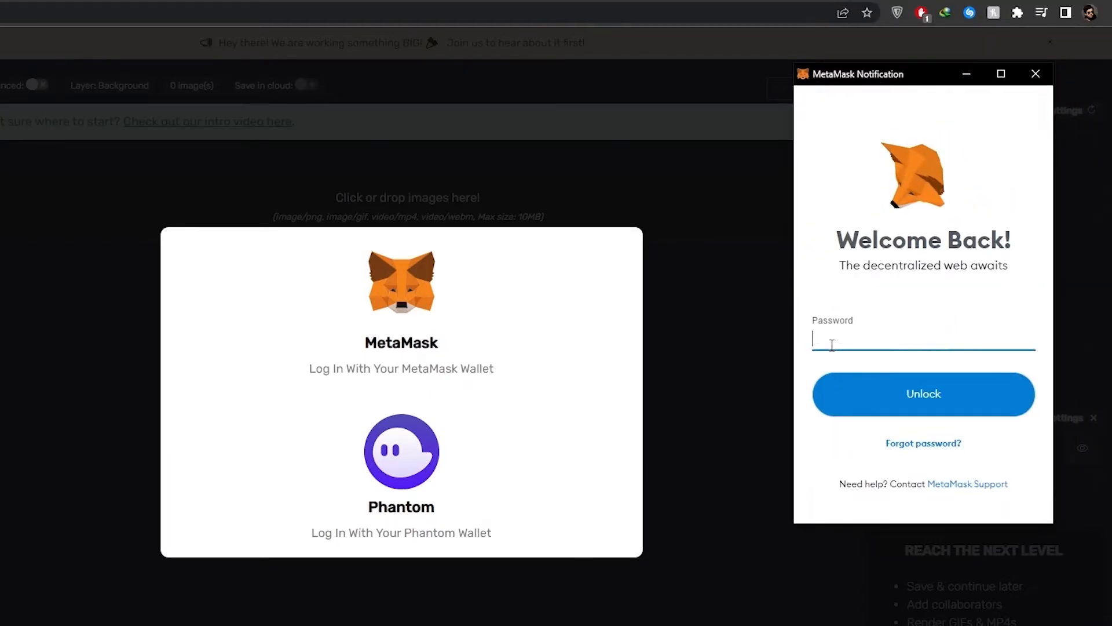
text(•••••••••••••••)
click(914, 389)
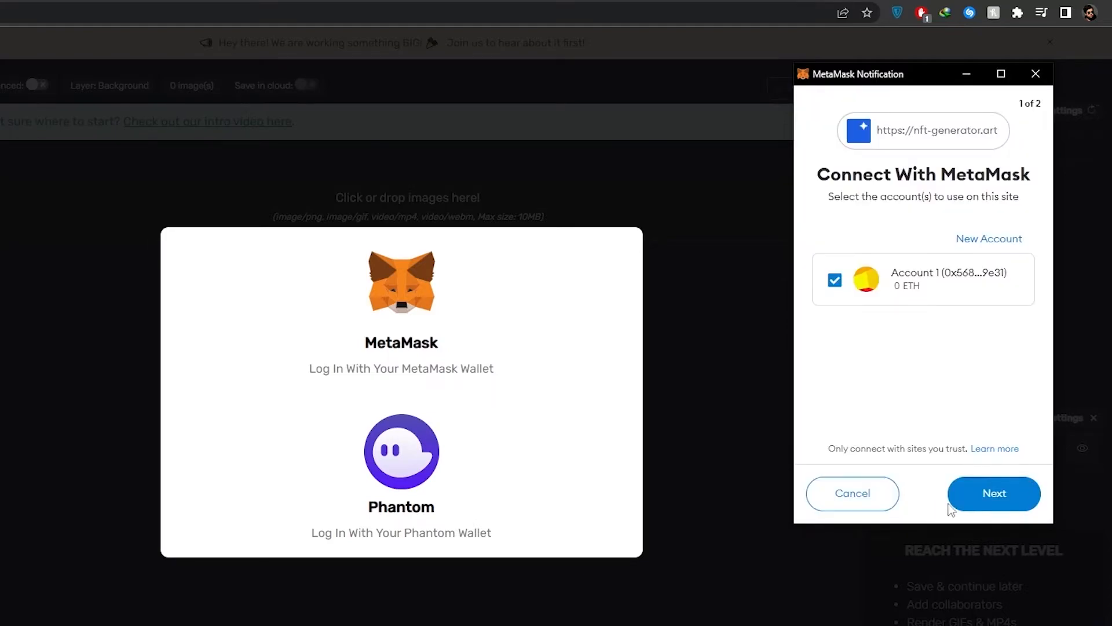
- Connect the selected MetaMask account to nft-generator.art and approve the sign-in request
click(999, 499)
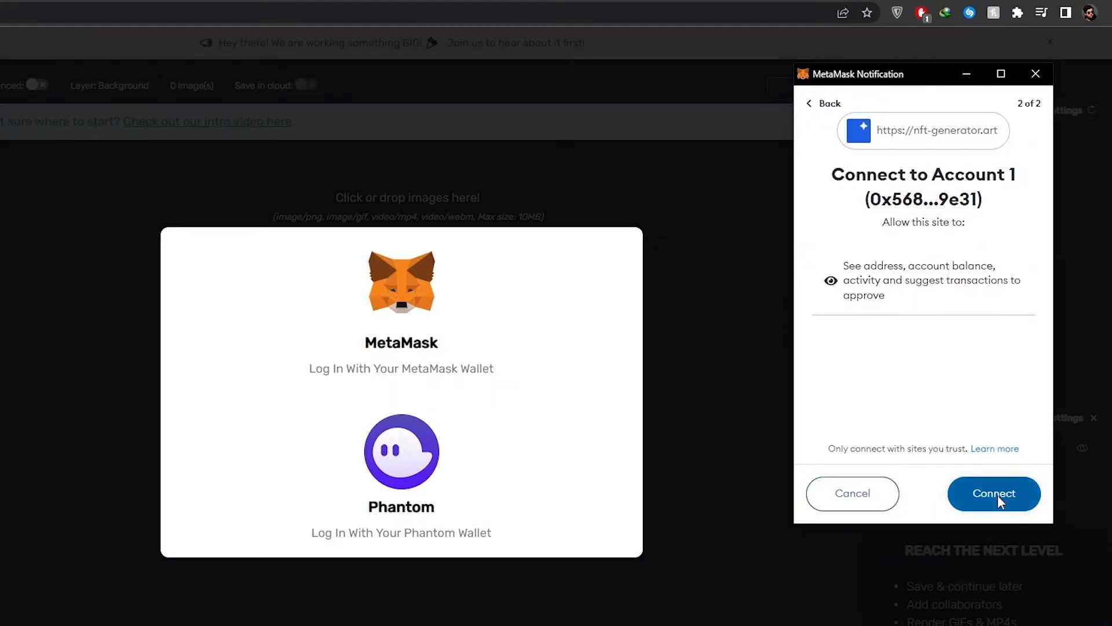
click(1000, 497)
click(998, 496)
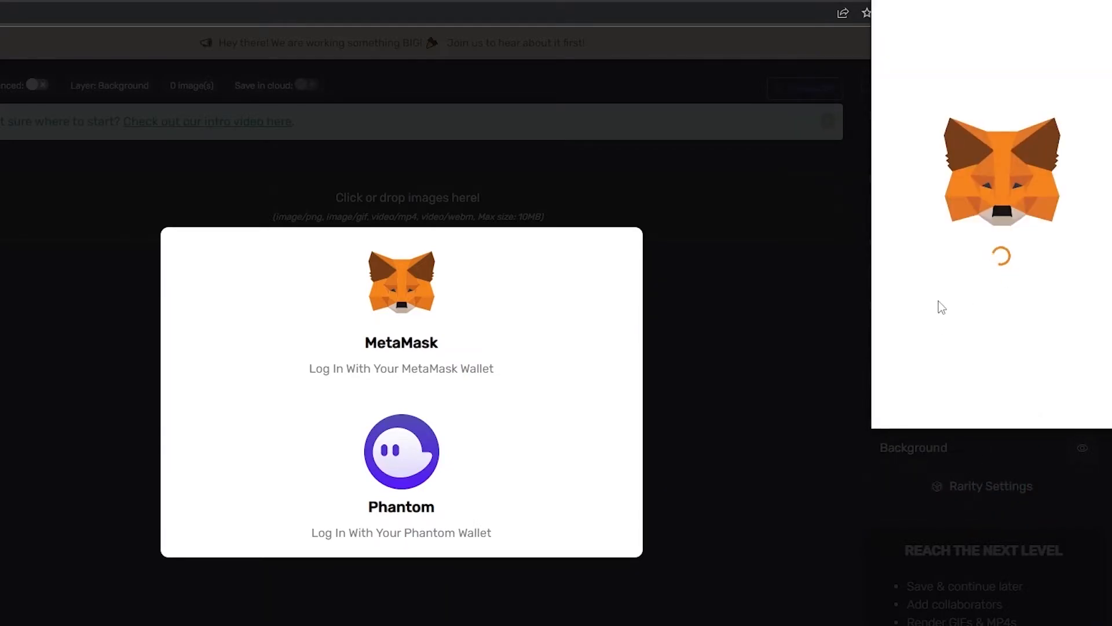
click(1048, 390)
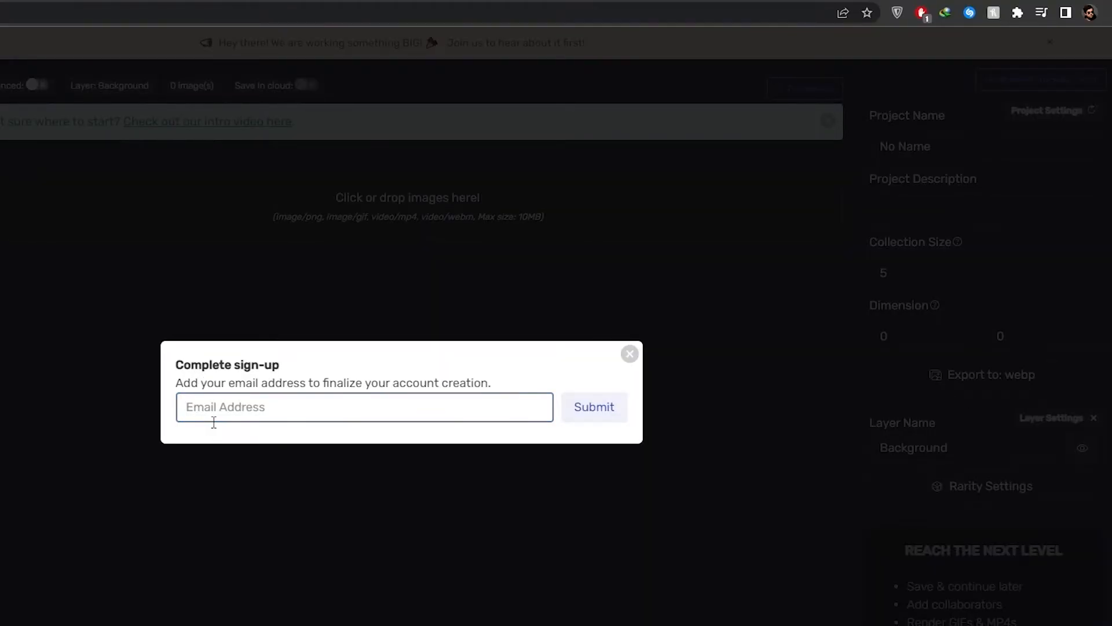
- Complete the sign-up with the account's email address and dismiss the announcement banner
click(234, 410)
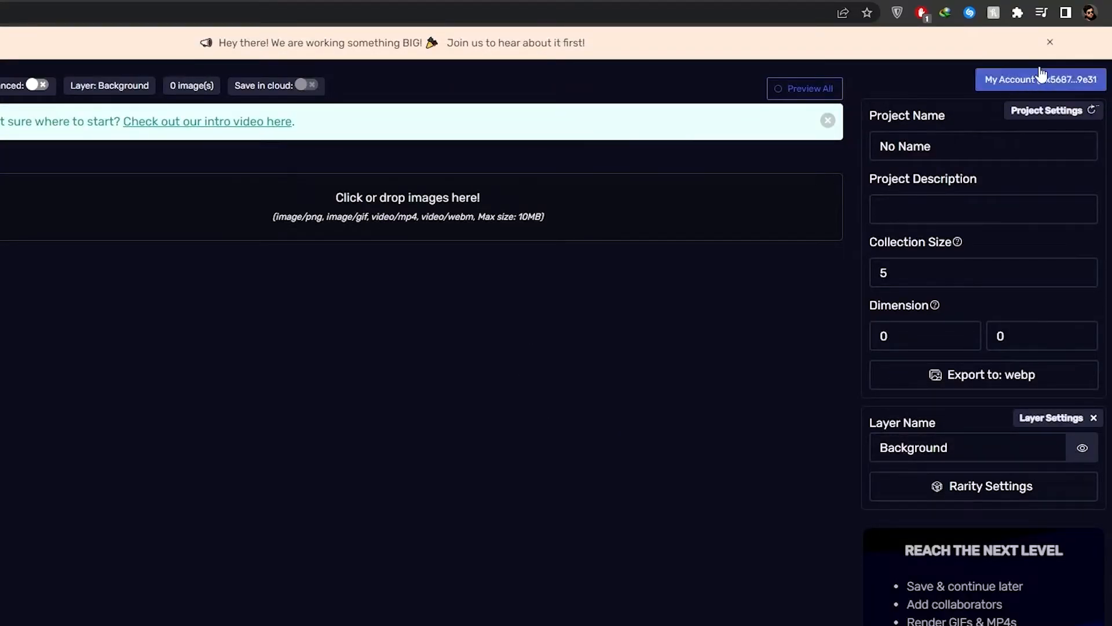
click(1050, 42)
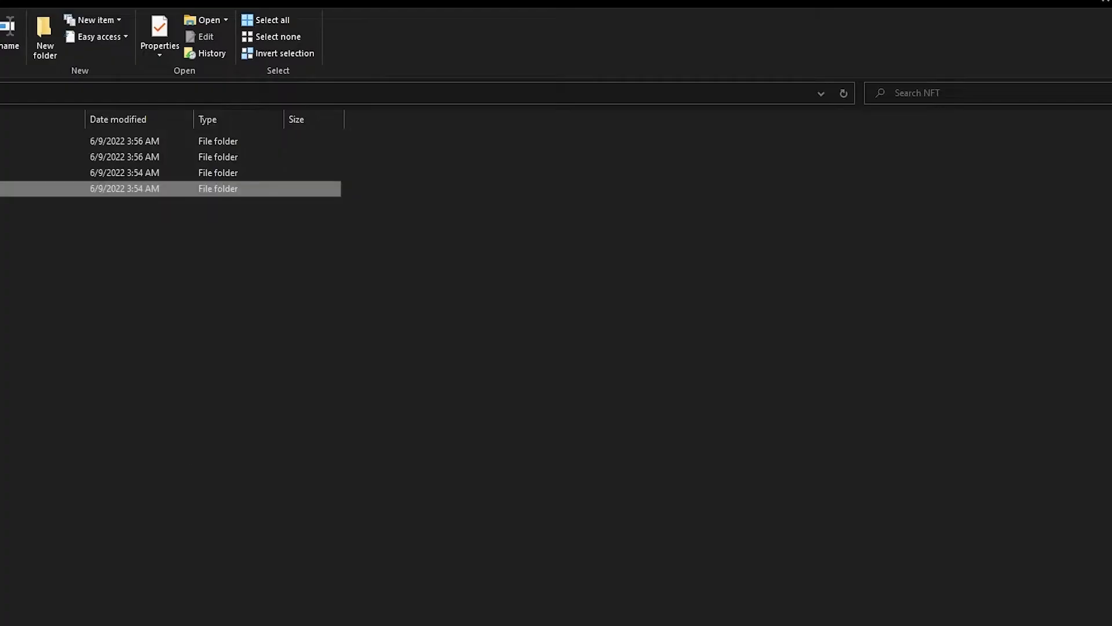
- Add all five PNG images from the NFT folder's Background subfolder to the Background layer
drag(406, 1, 767, 132)
click(603, 313)
click(610, 301)
double_click(609, 299)
drag(1008, 408, 200, 176)
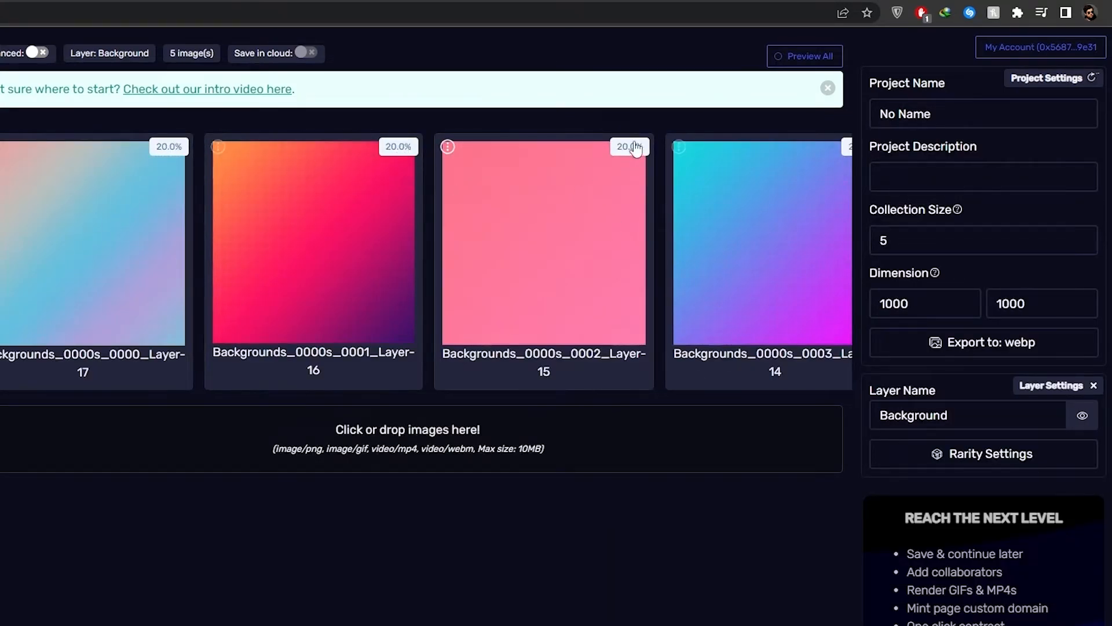
scroll(579, 347, down, 4)
scroll(737, 322, up, 4)
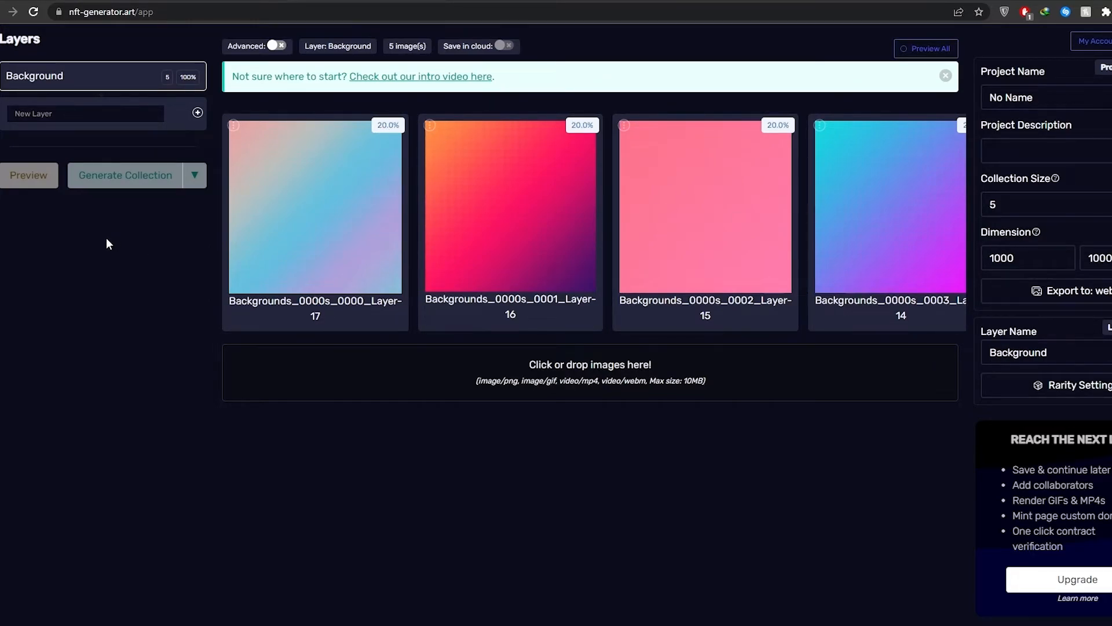
- Add a new layer named Face below the Background layer
click(85, 114)
text(H)
key(BackSpace)
text(Face)
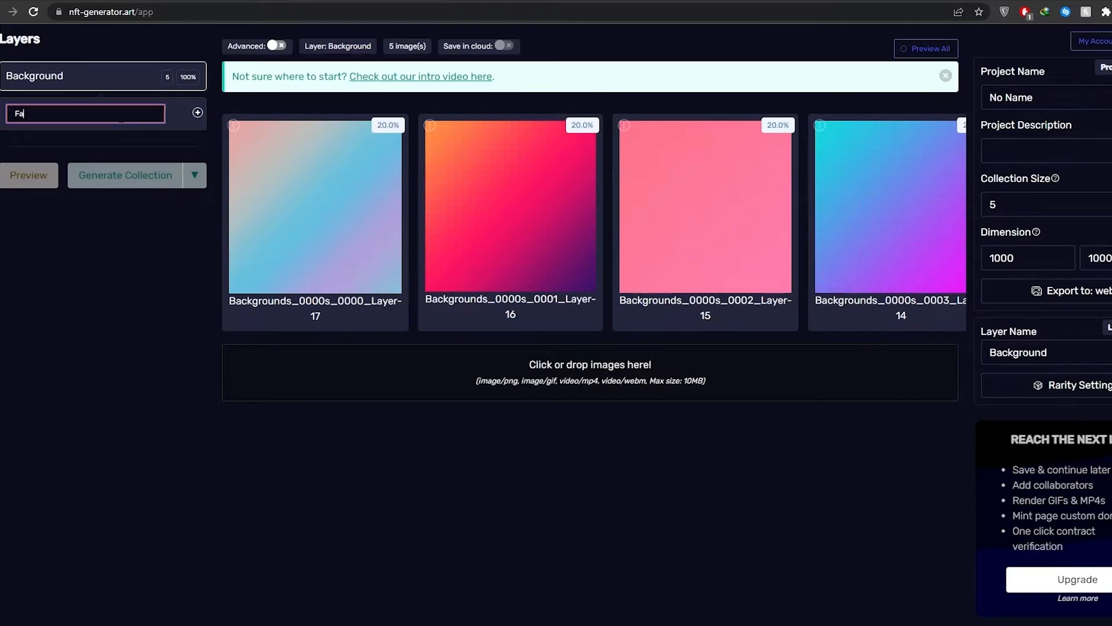
click(199, 146)
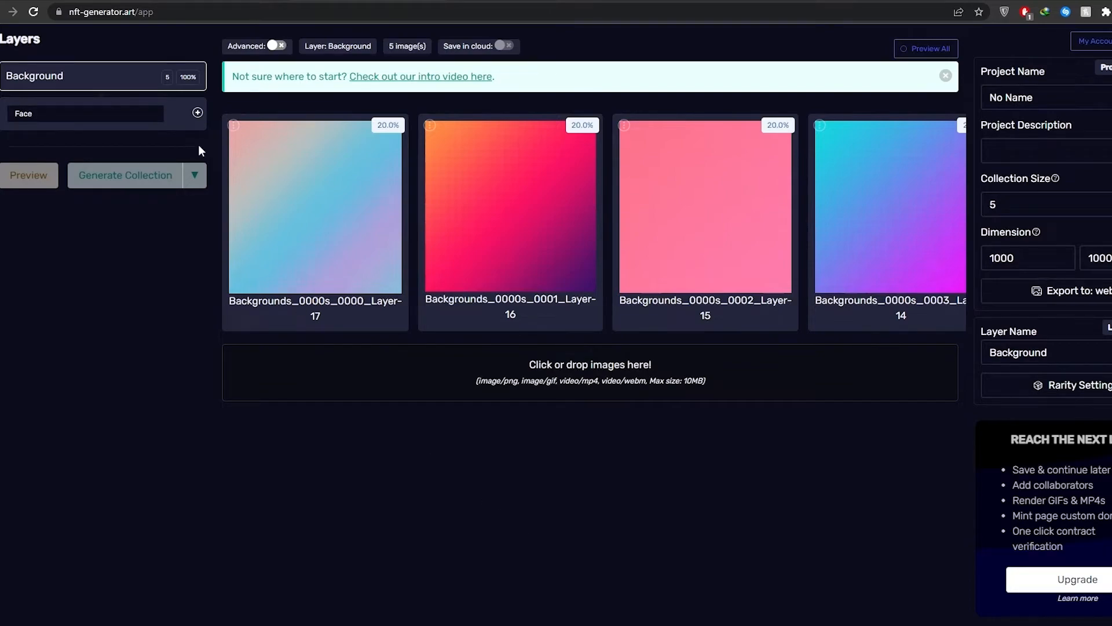
click(198, 113)
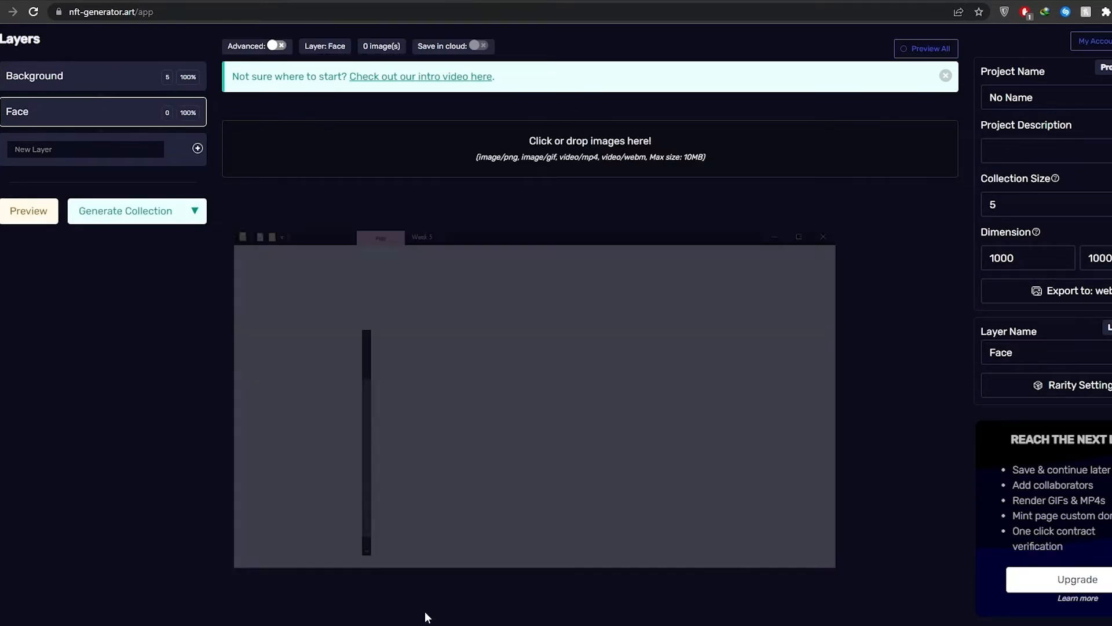
- Add the face PNG from the NFT folder's Face subfolder to the Face layer
click(425, 610)
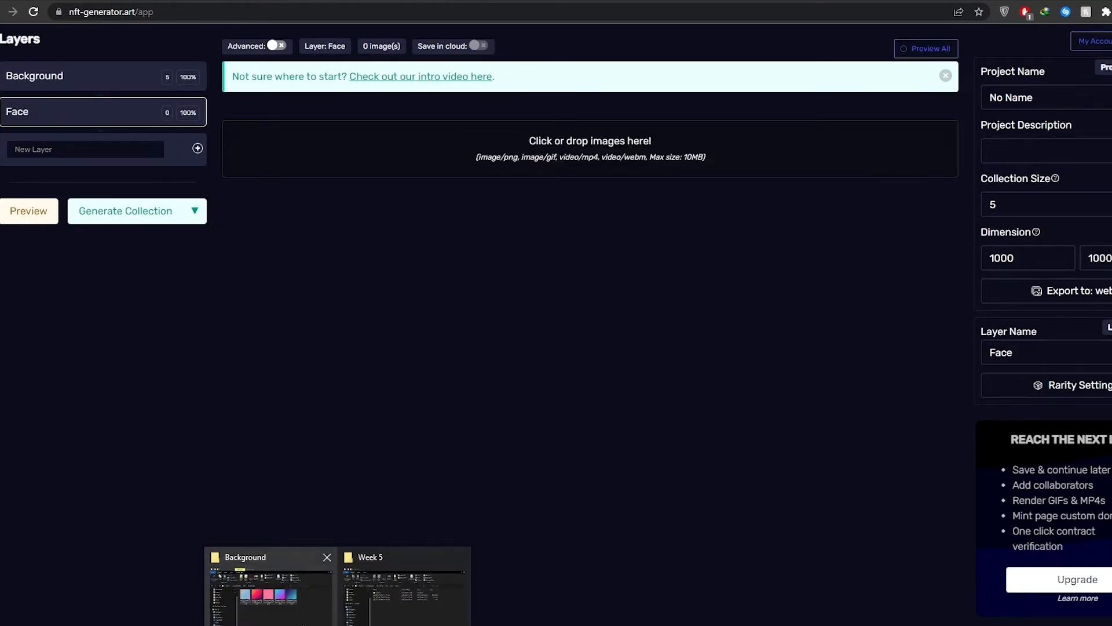
click(272, 596)
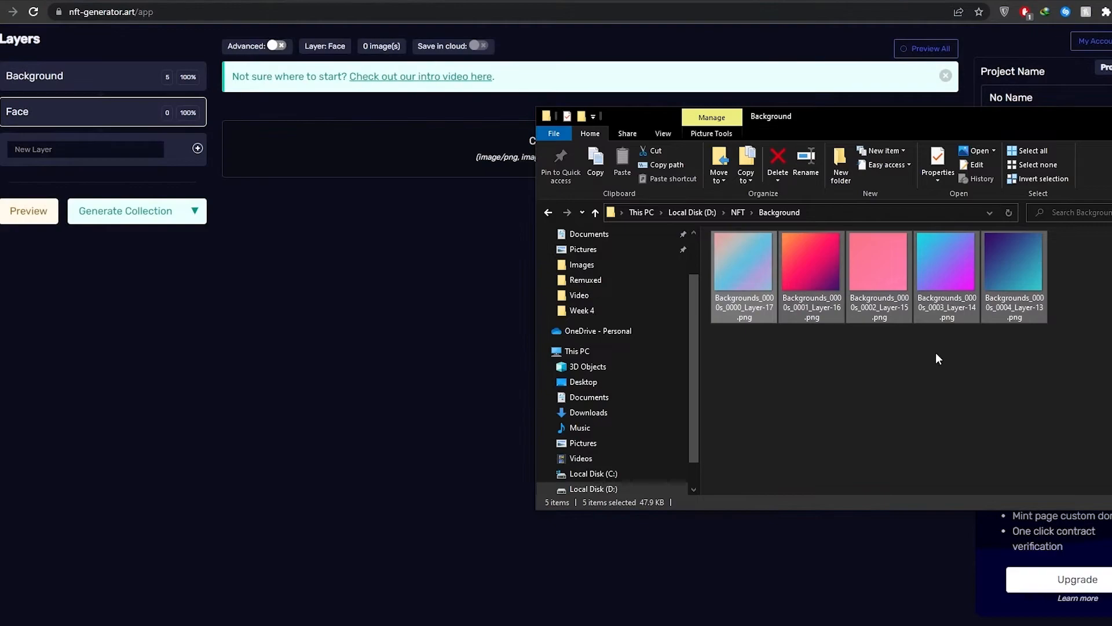
key(alt+Left)
double_click(767, 270)
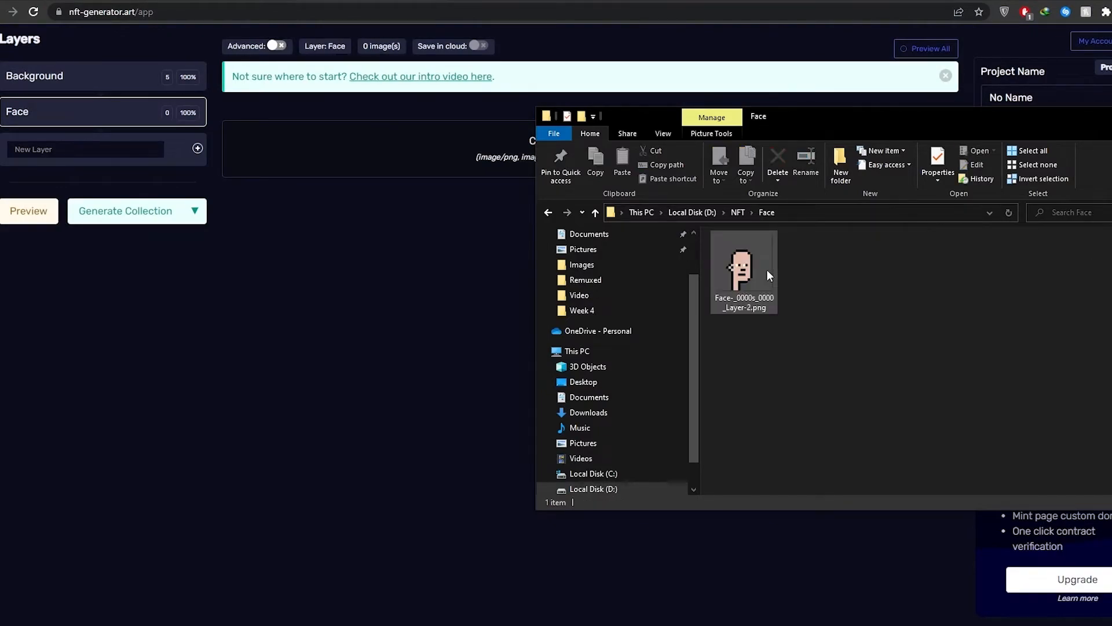
drag(745, 272, 371, 165)
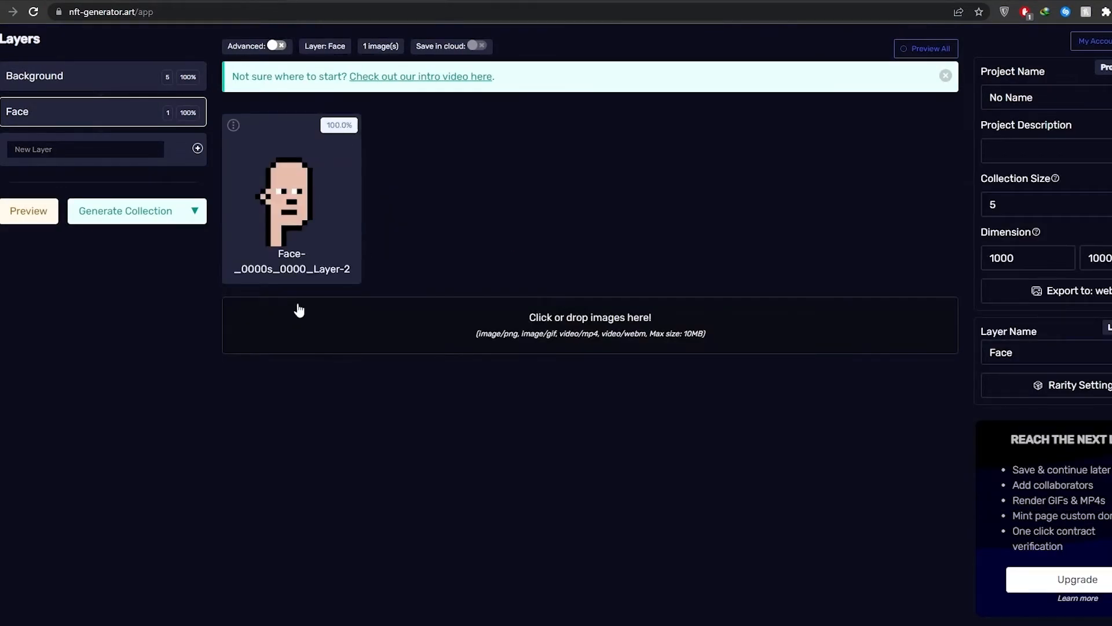
- Add two more layers named Glasses and hats below the Face layer
click(101, 150)
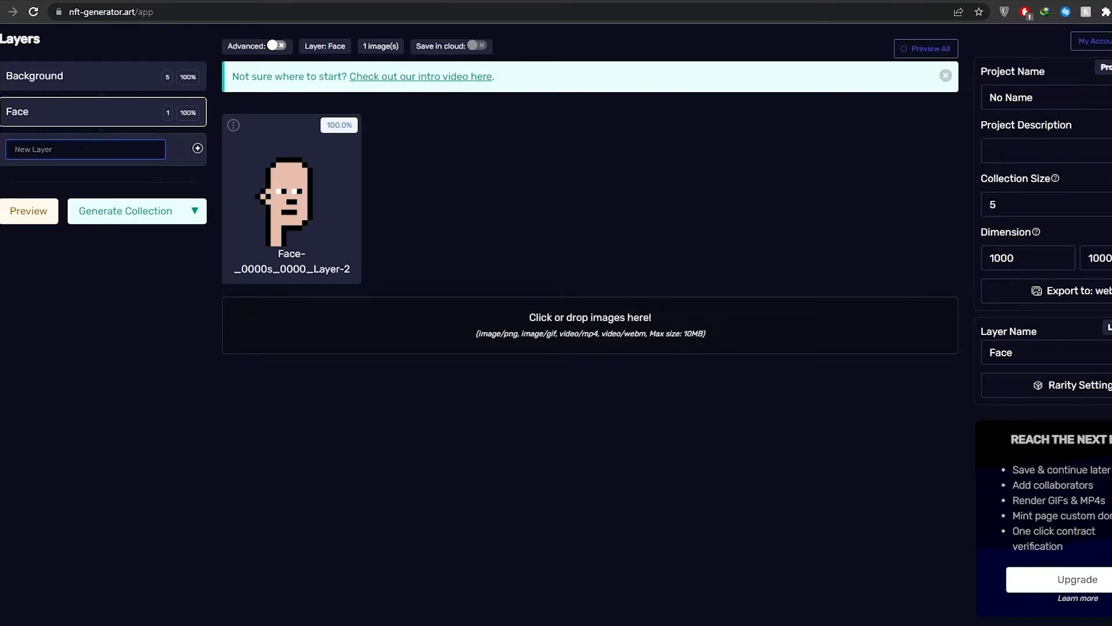
text(Glasses)
key(Return)
text(hats)
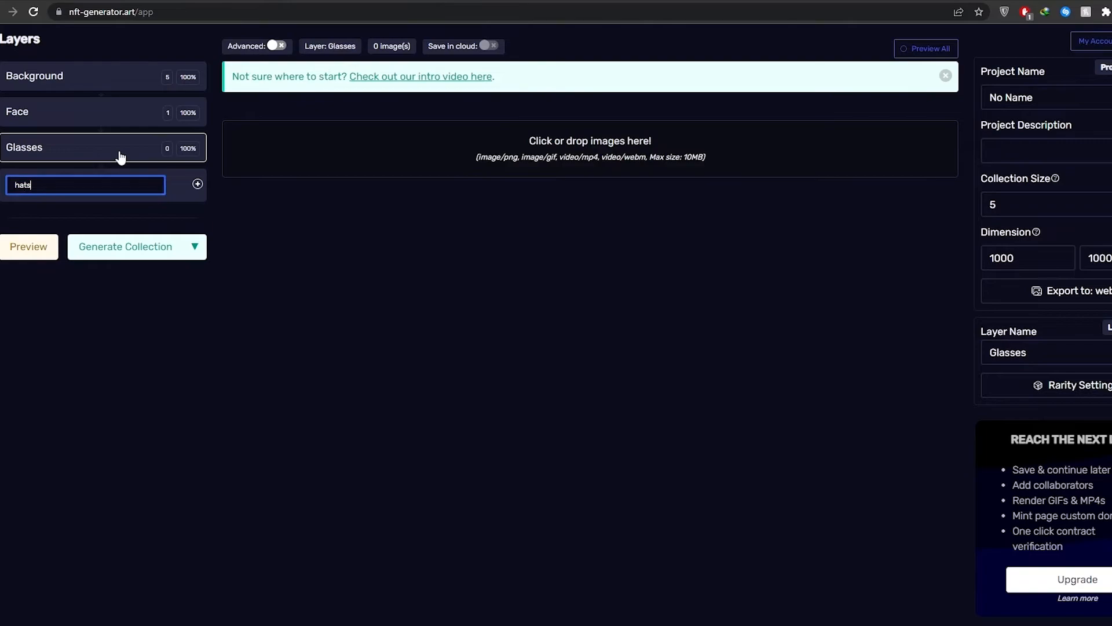
key(Return)
- Add all five images from the NFT folder's Glasses subfolder to the Glasses layer
click(115, 156)
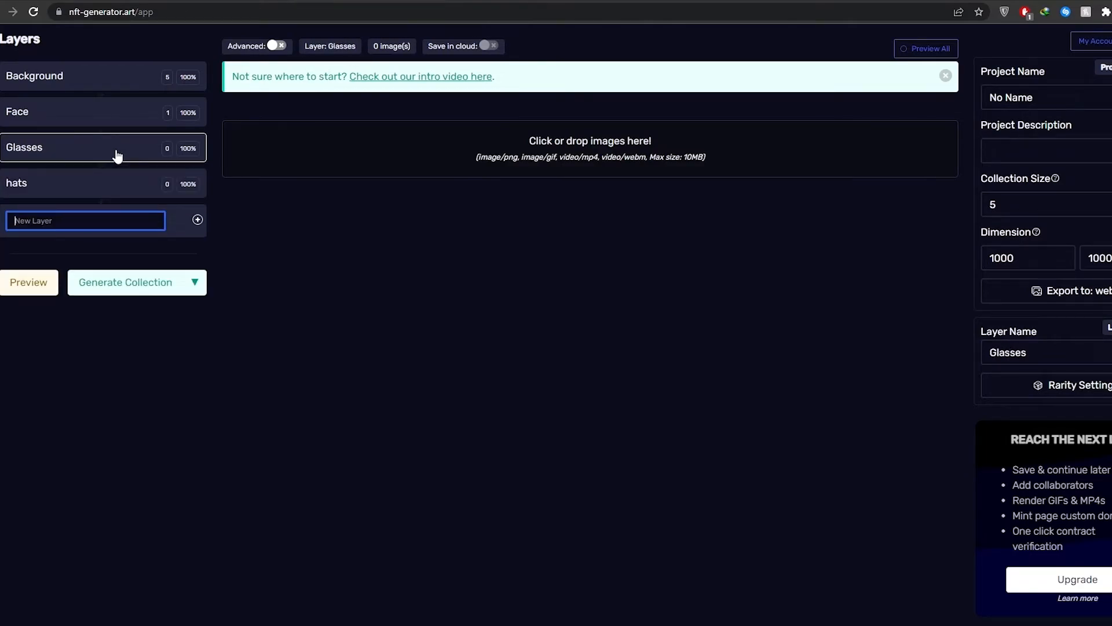
key(alt+Tab)
double_click(777, 284)
drag(1103, 345, 380, 141)
- Add all five hat images from the NFT folder's Hats subfolder to the hats layer
click(73, 184)
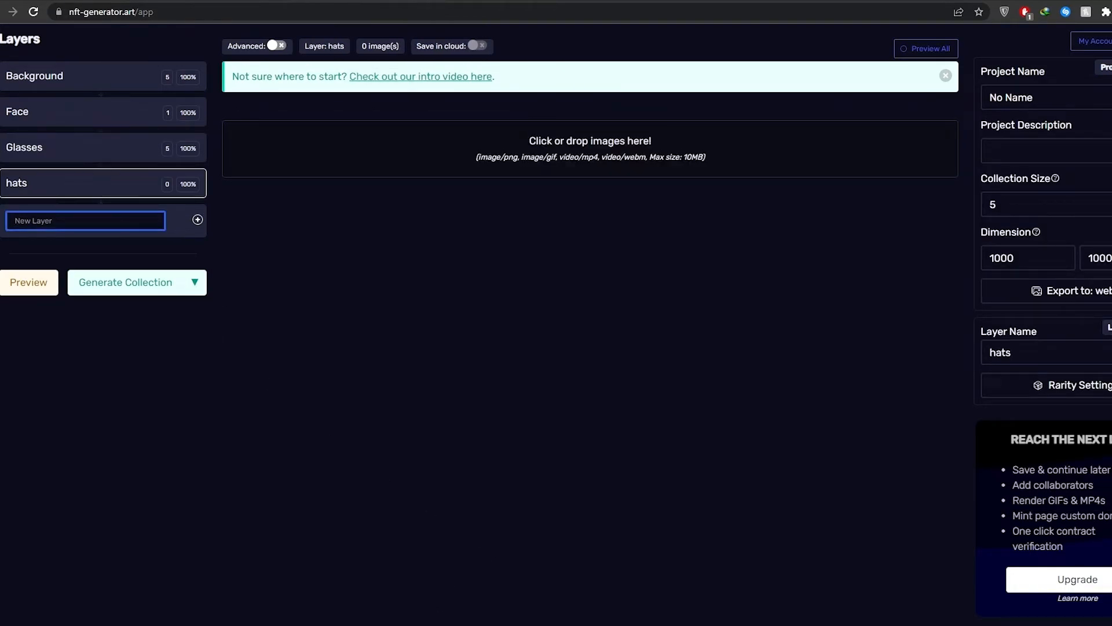
mouse_move(189, 595)
click(459, 558)
click(272, 585)
drag(1095, 371, 400, 145)
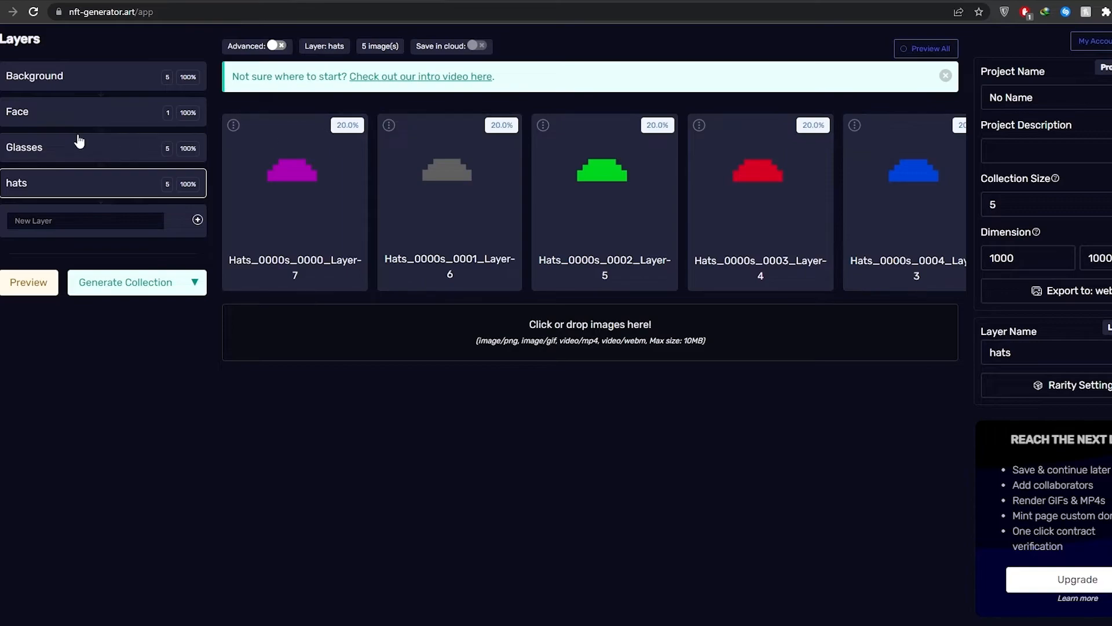
- Review the Glasses, Face and Background layers and examine an enlarged preview of the combined character
click(53, 149)
click(81, 120)
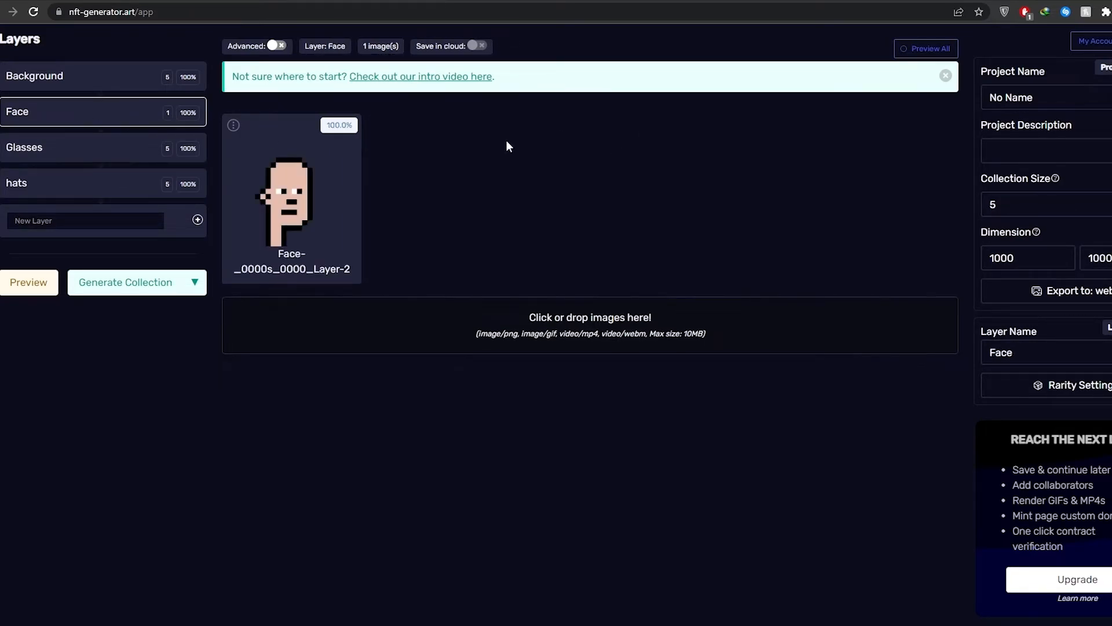
click(153, 90)
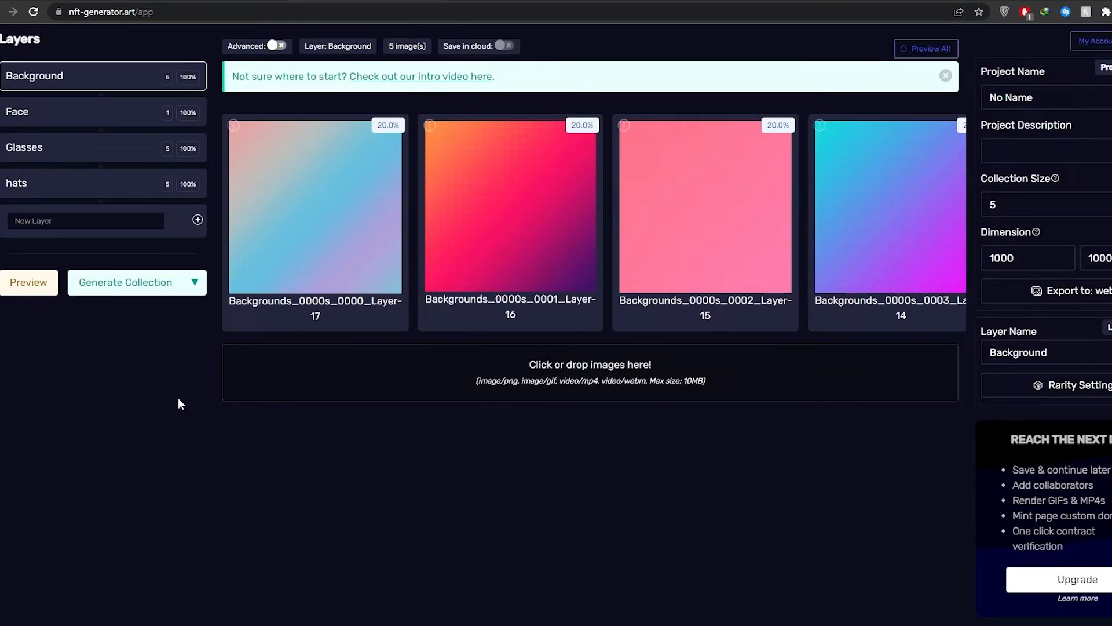
scroll(328, 478, down, 4)
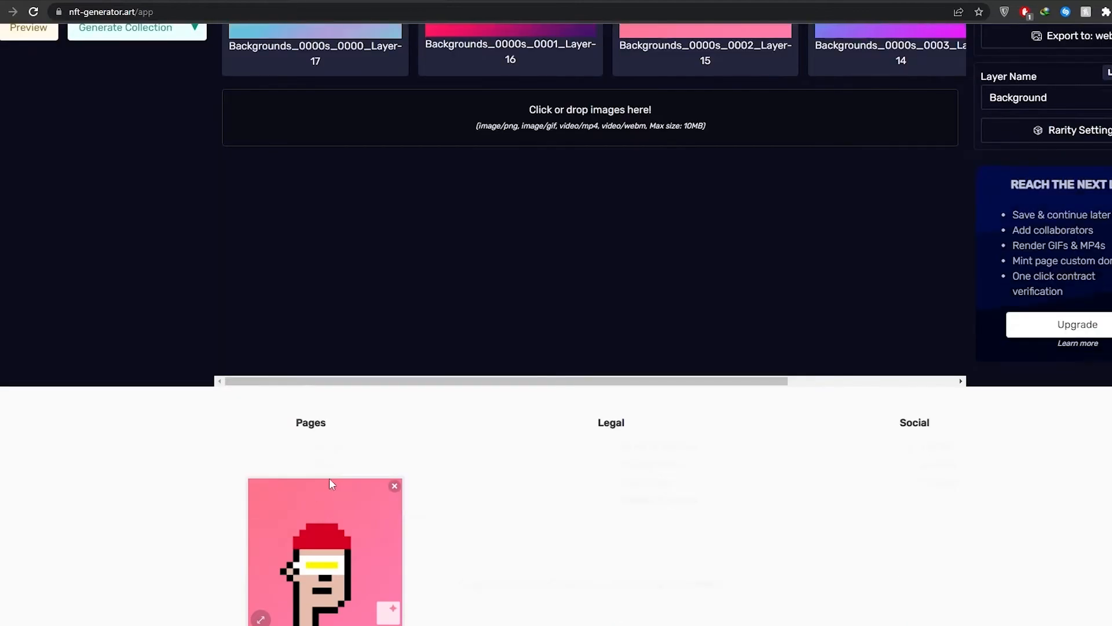
scroll(382, 544, up, 4)
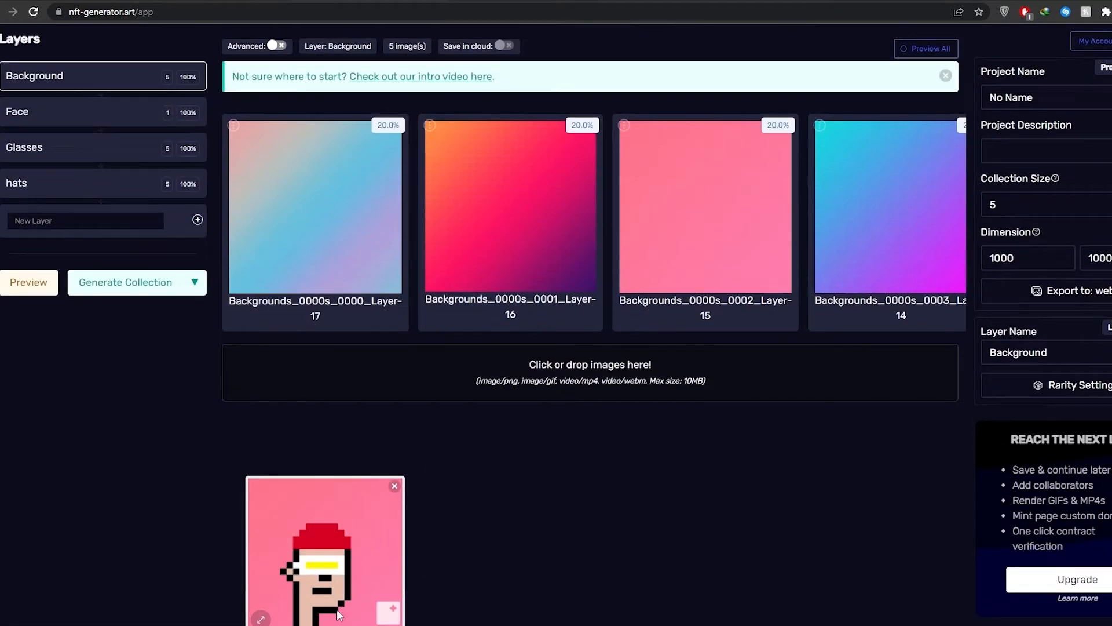
click(261, 619)
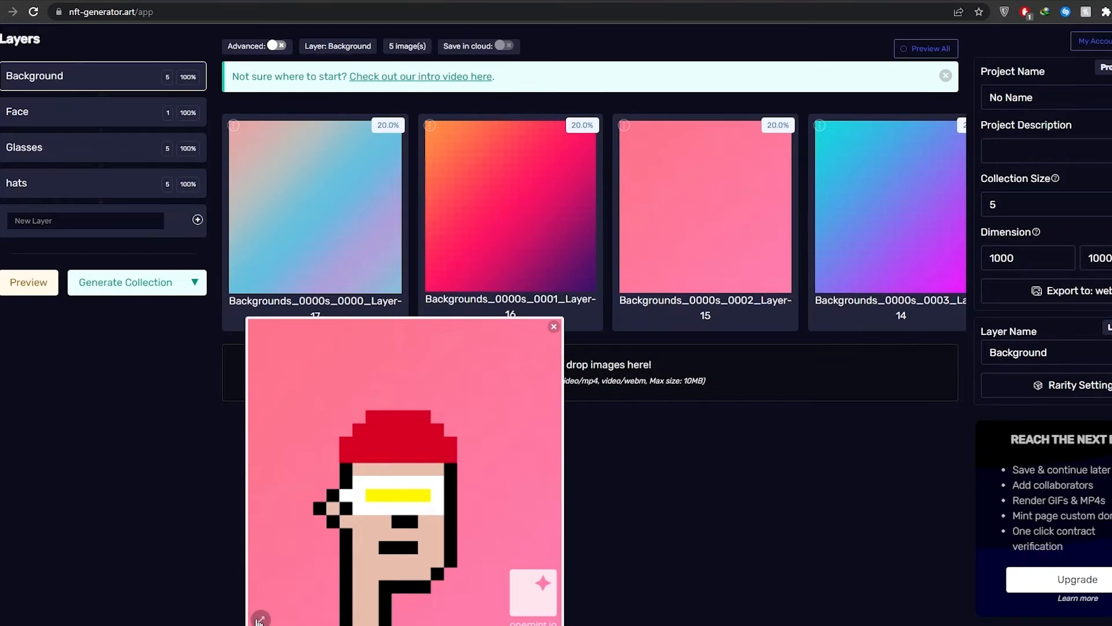
click(261, 619)
click(395, 487)
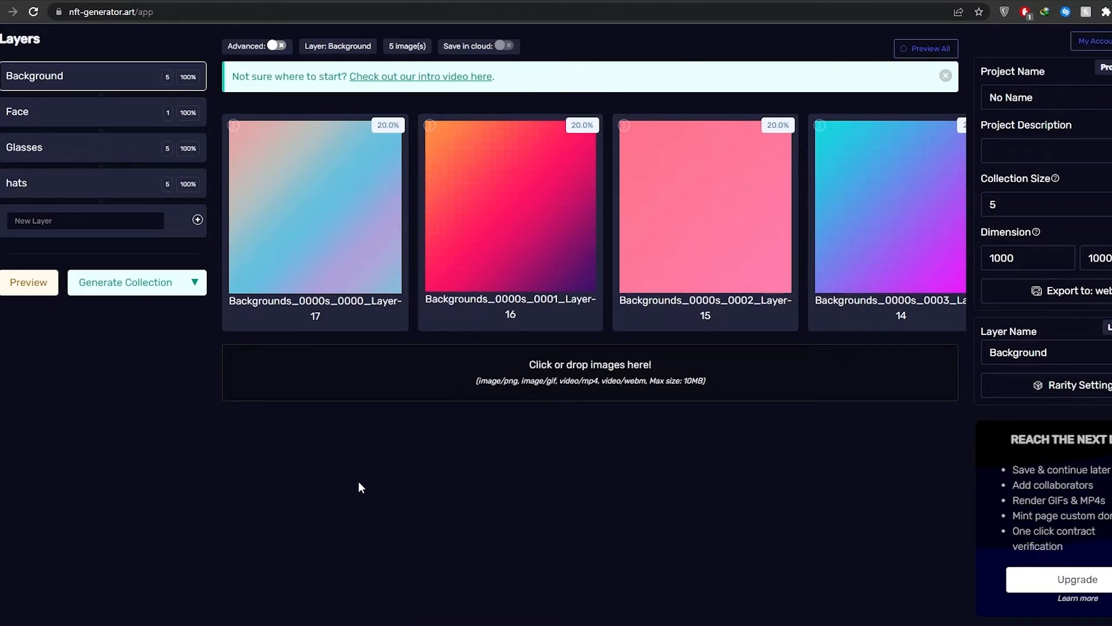
- Examine the layer flow from Start to End in the Advanced view and return to the simple view
click(275, 45)
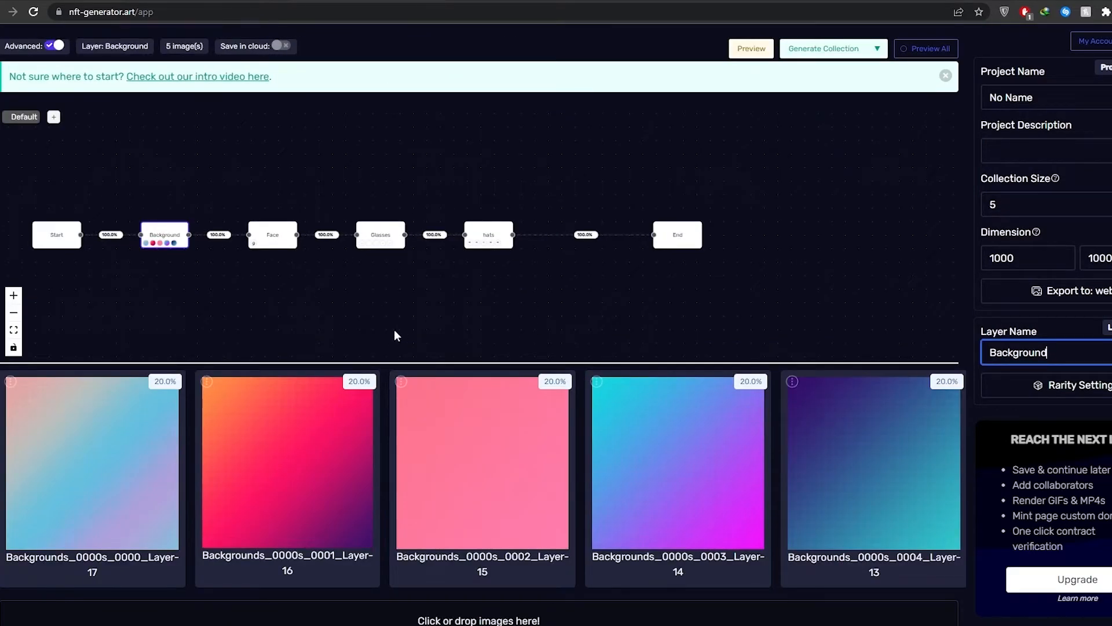
scroll(197, 319, up, 3)
drag(136, 264, 430, 262)
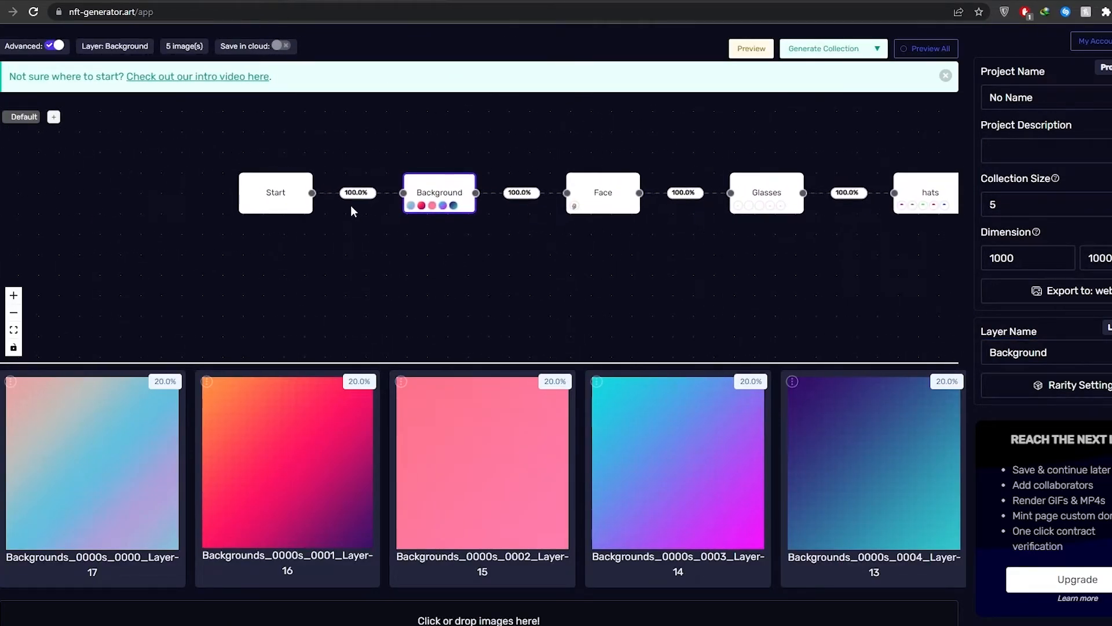
scroll(451, 214, down, 5)
drag(604, 259, 464, 276)
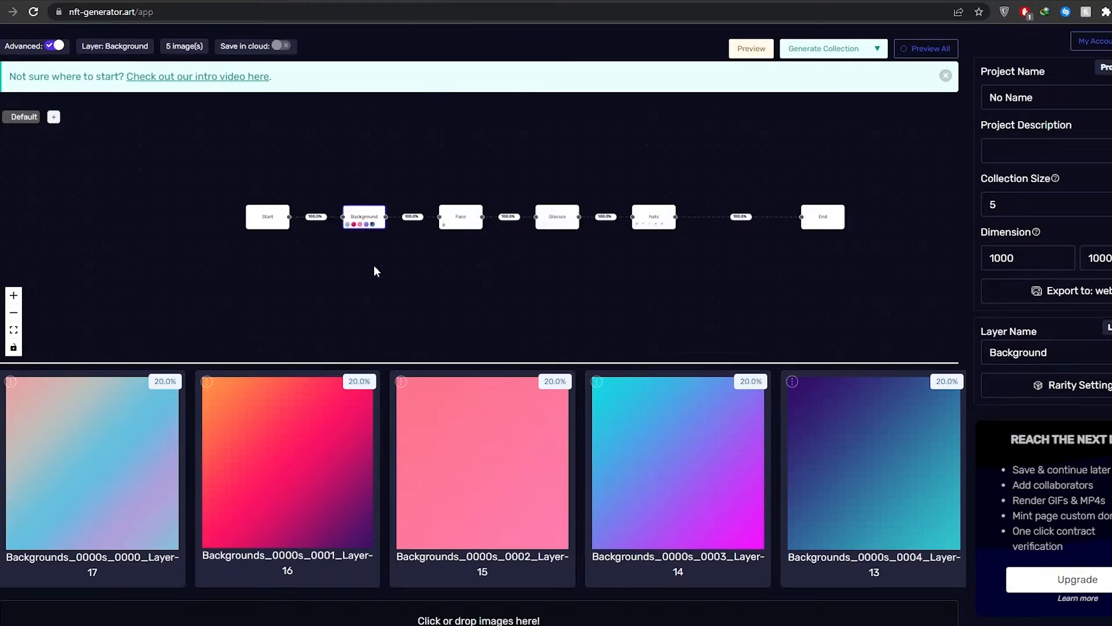
click(56, 49)
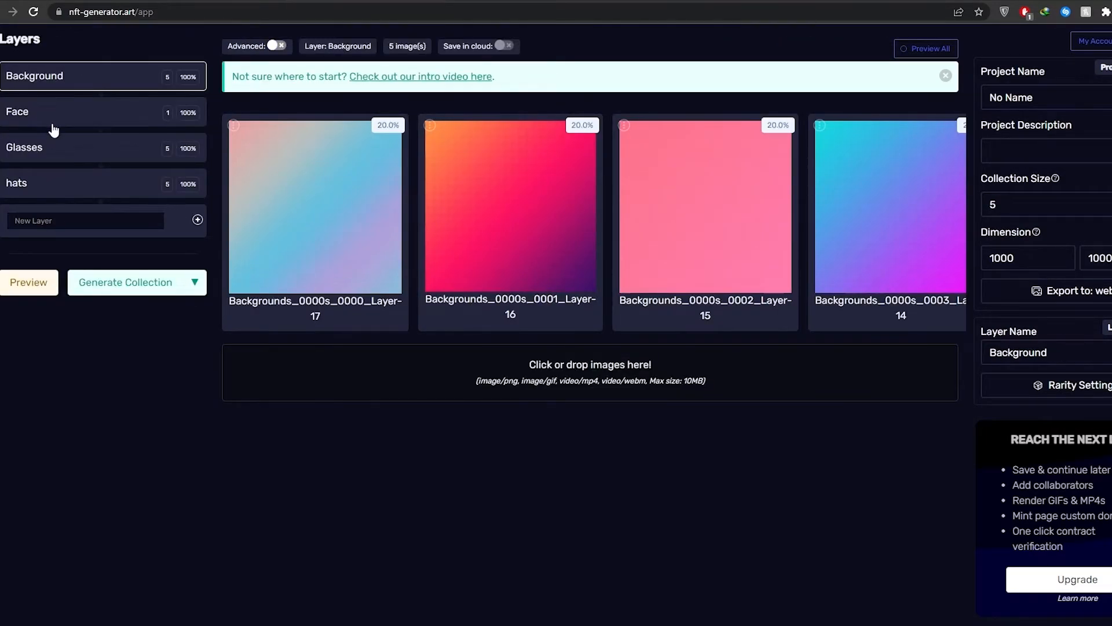
- In the Background layer's rarity settings, make the fourth image (cyan-to-magenta gradient) rare at about 1.48%
click(1097, 400)
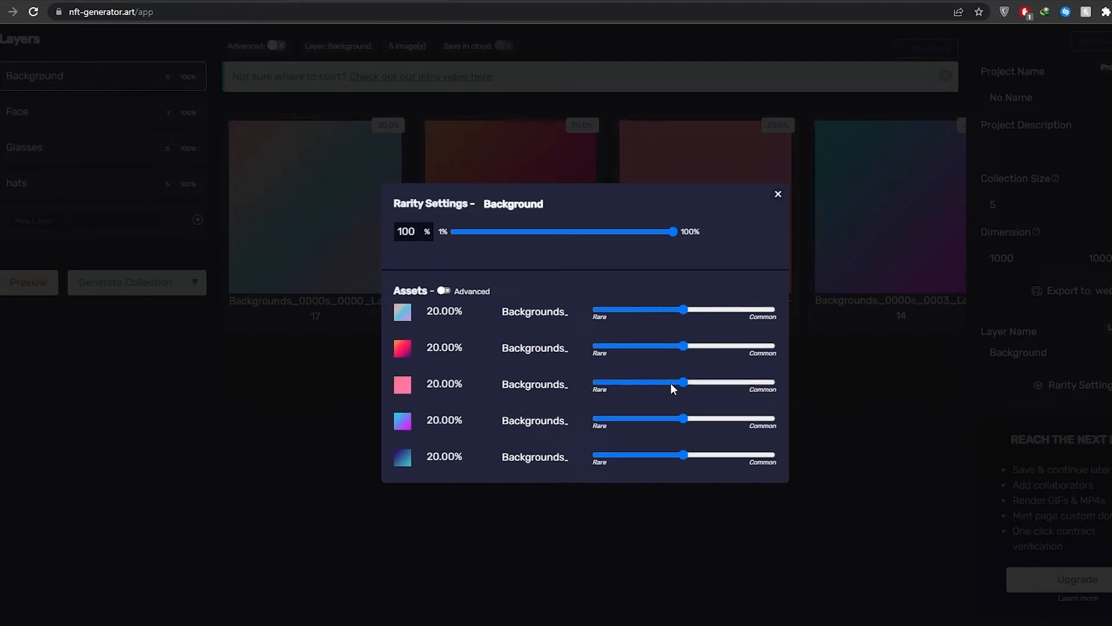
drag(684, 418, 602, 430)
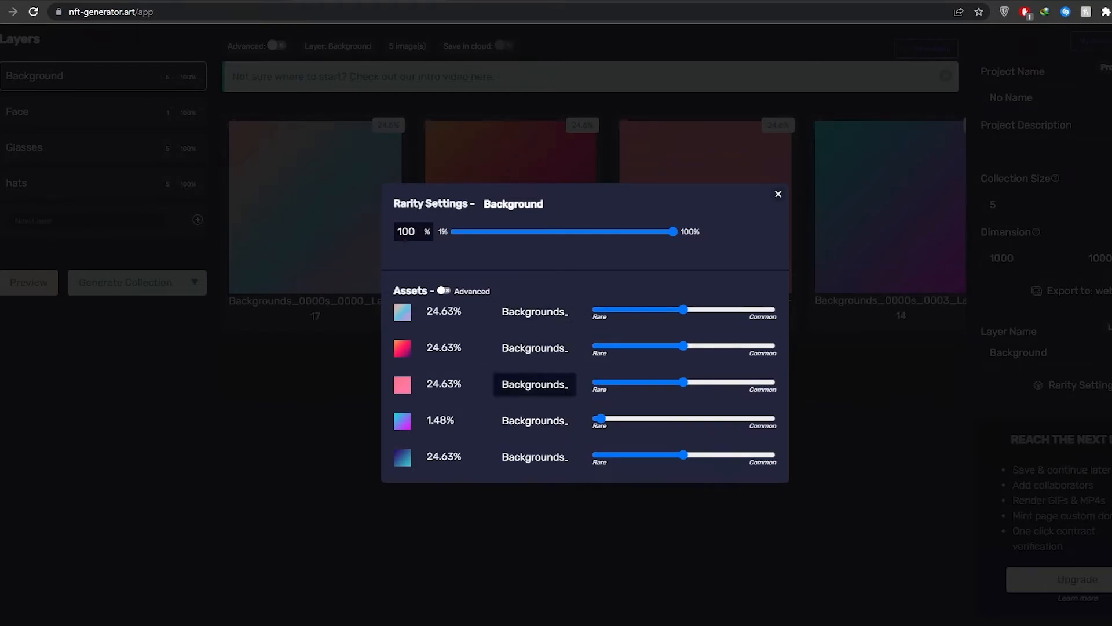
- In the Glasses layer's rarity settings, make the fifth glasses image rare at about 1.48%
click(778, 195)
click(44, 113)
click(45, 149)
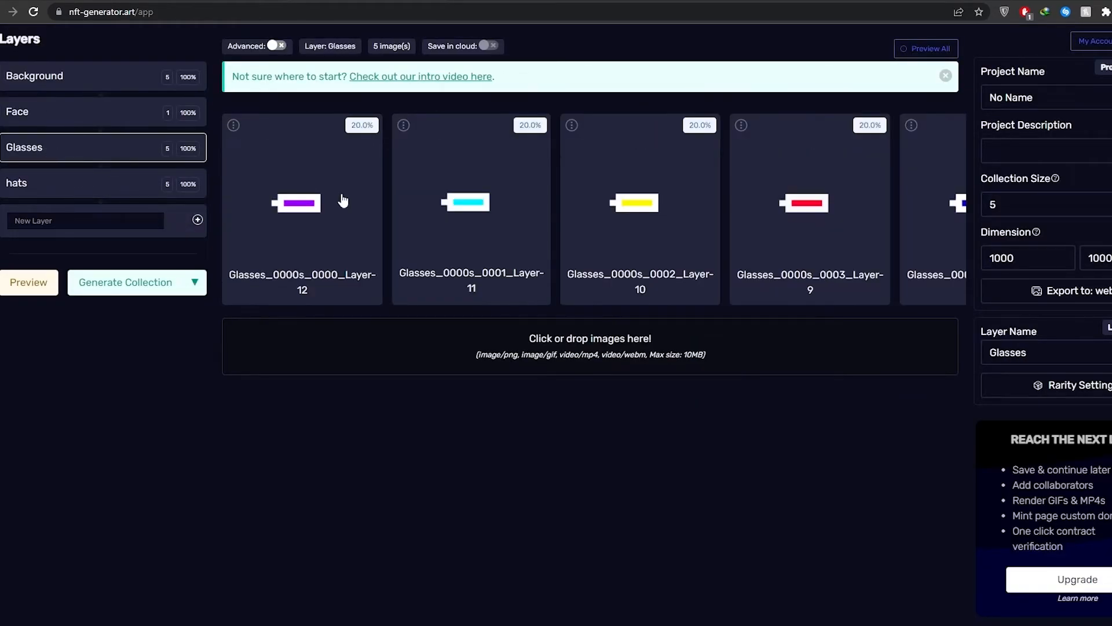
click(1030, 386)
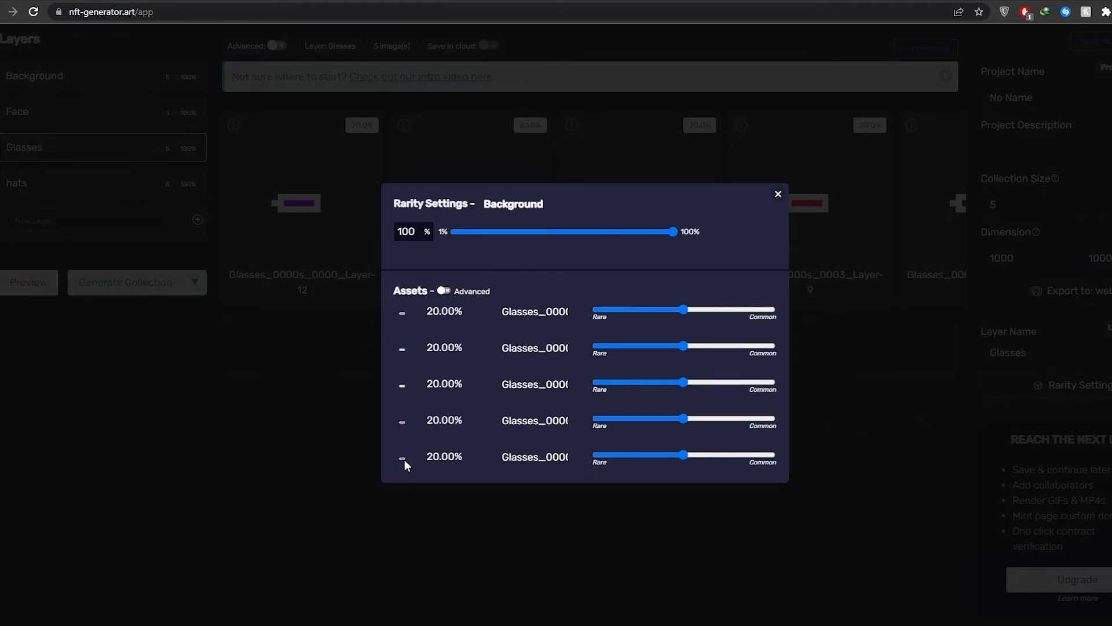
drag(682, 456, 601, 462)
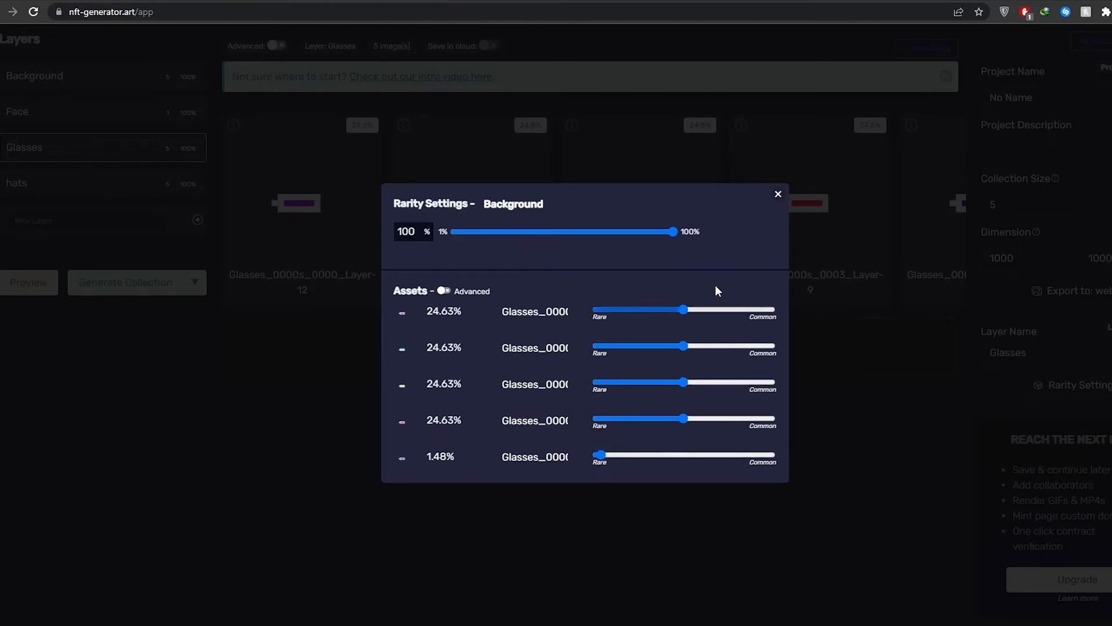
click(778, 195)
- In the hats layer's rarity settings, make the first (purple) hat rare at about 1.5%
click(21, 186)
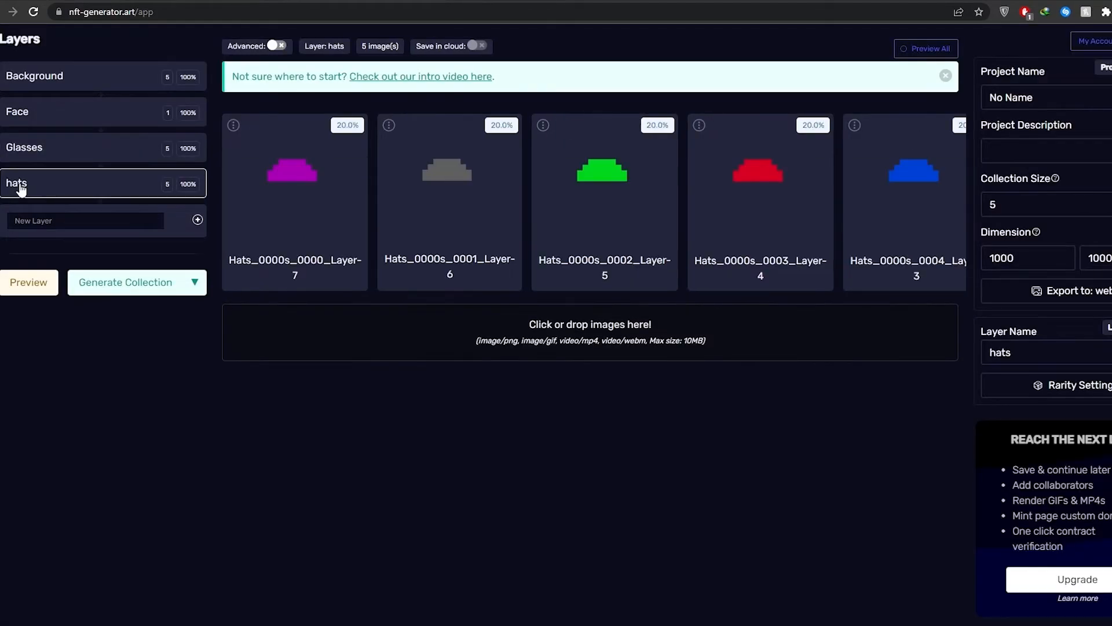
click(1069, 385)
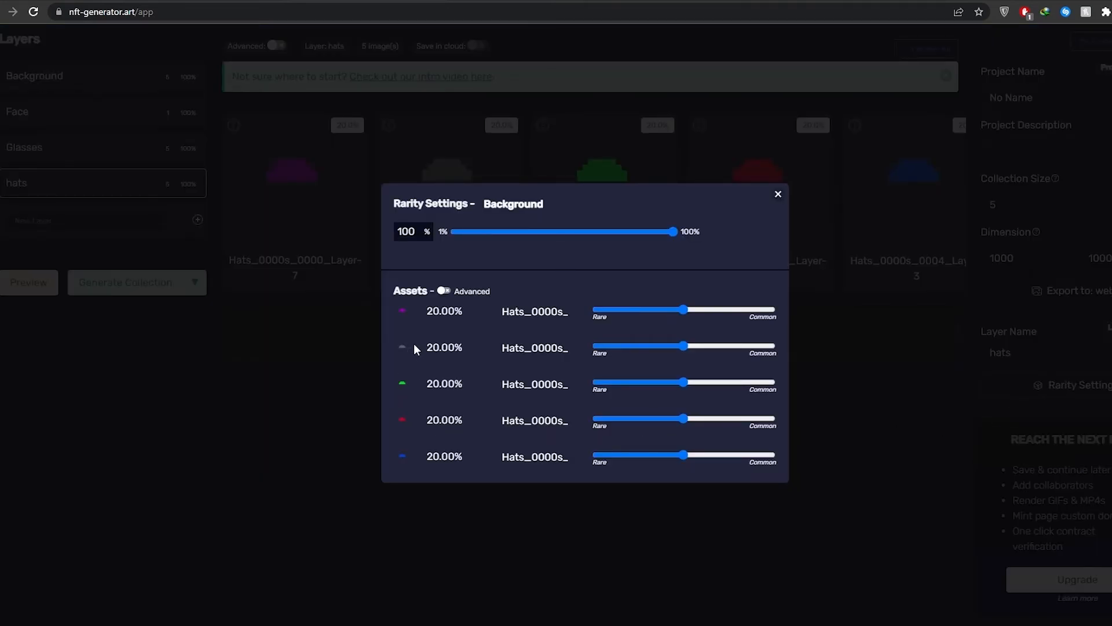
drag(694, 315, 600, 313)
click(778, 194)
- Set the project's collection size to 100, keeping the existing project name and an empty description
click(1019, 204)
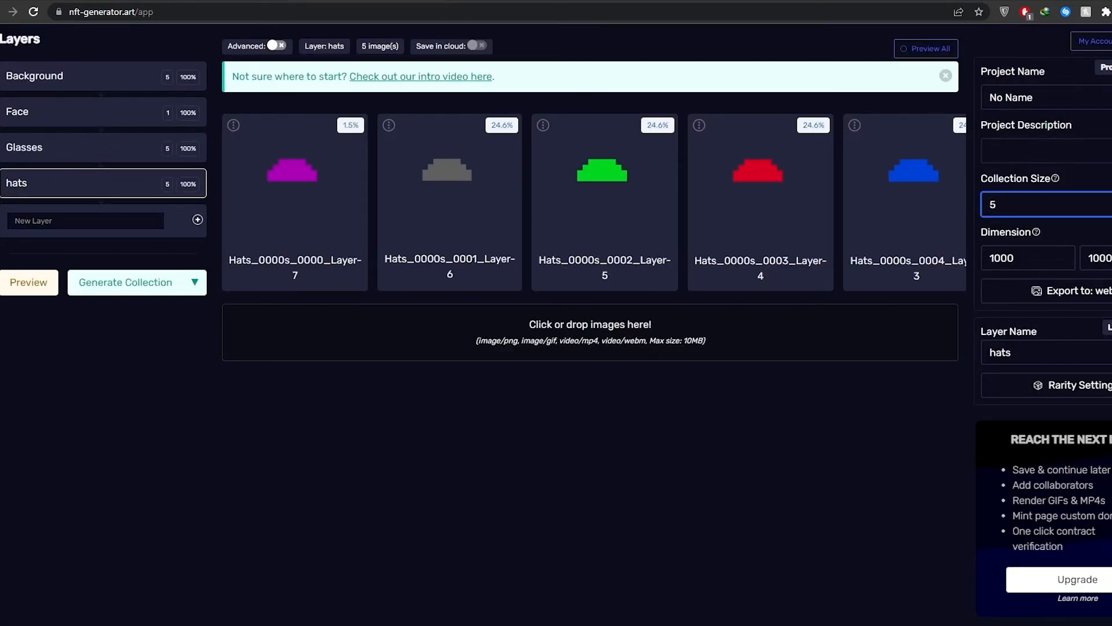
drag(1038, 98, 988, 98)
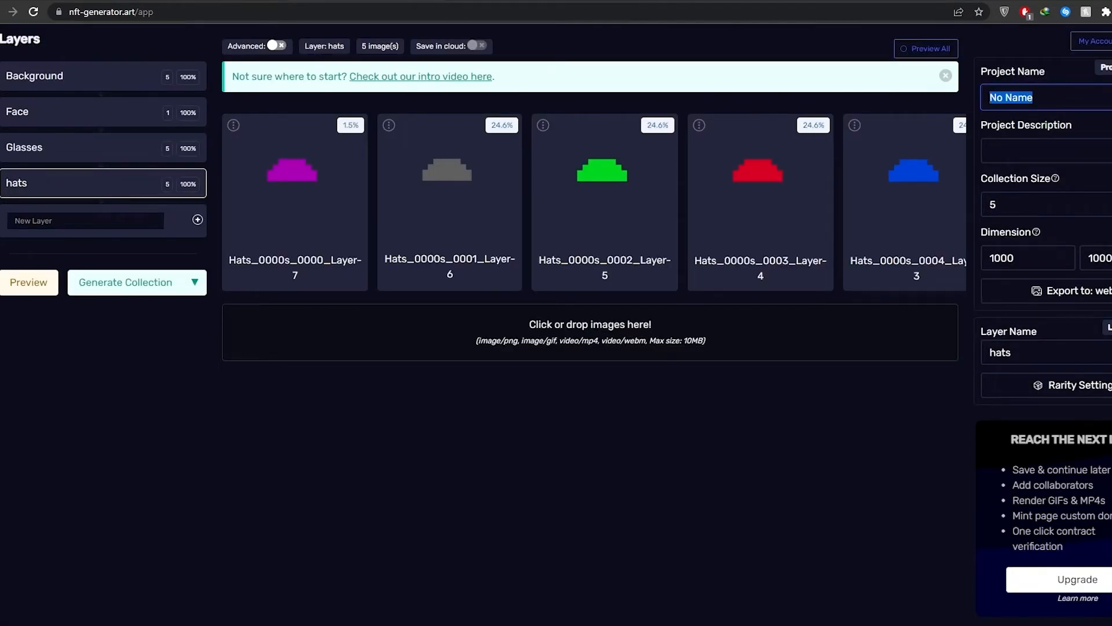
click(994, 150)
click(1014, 204)
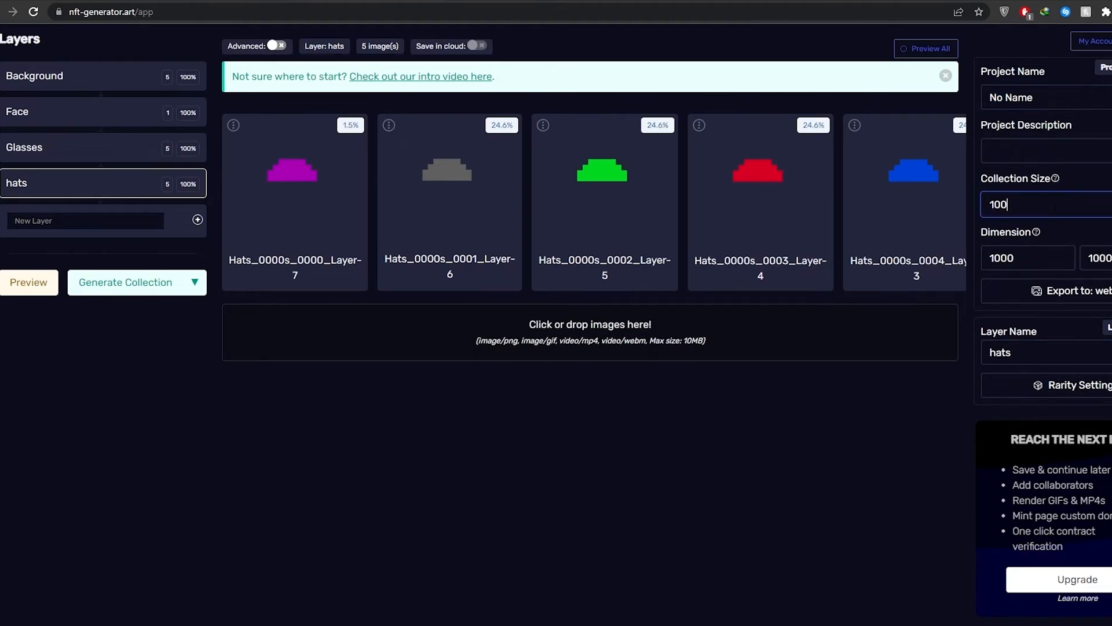
click(945, 424)
- Generate the collection and download it as sample.zip into the NFT folder on Local Disk (D:)
click(132, 284)
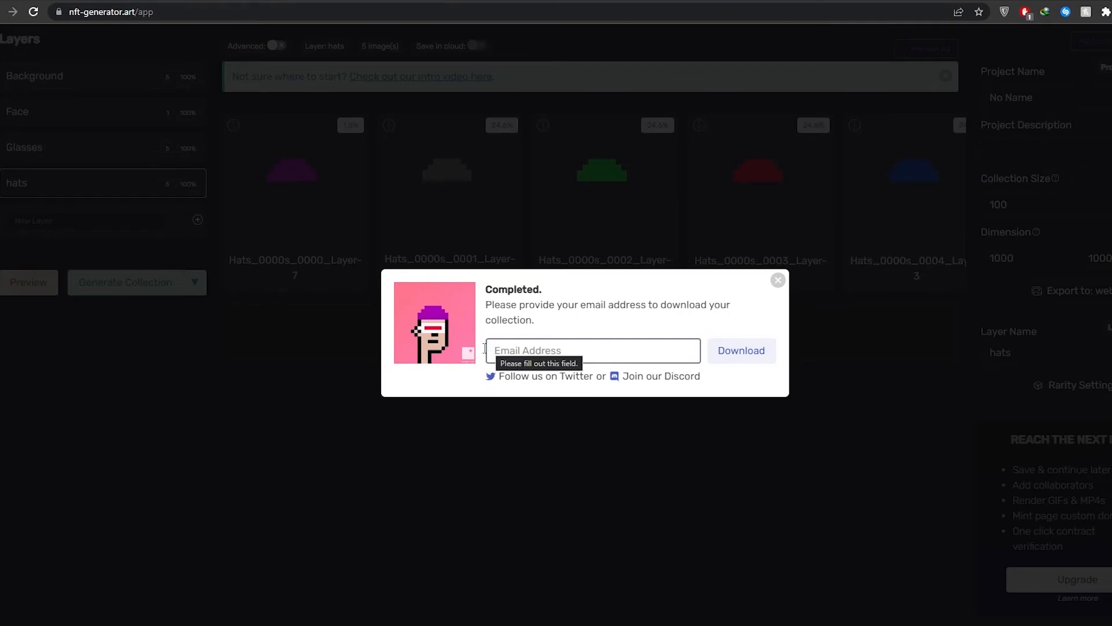
click(742, 353)
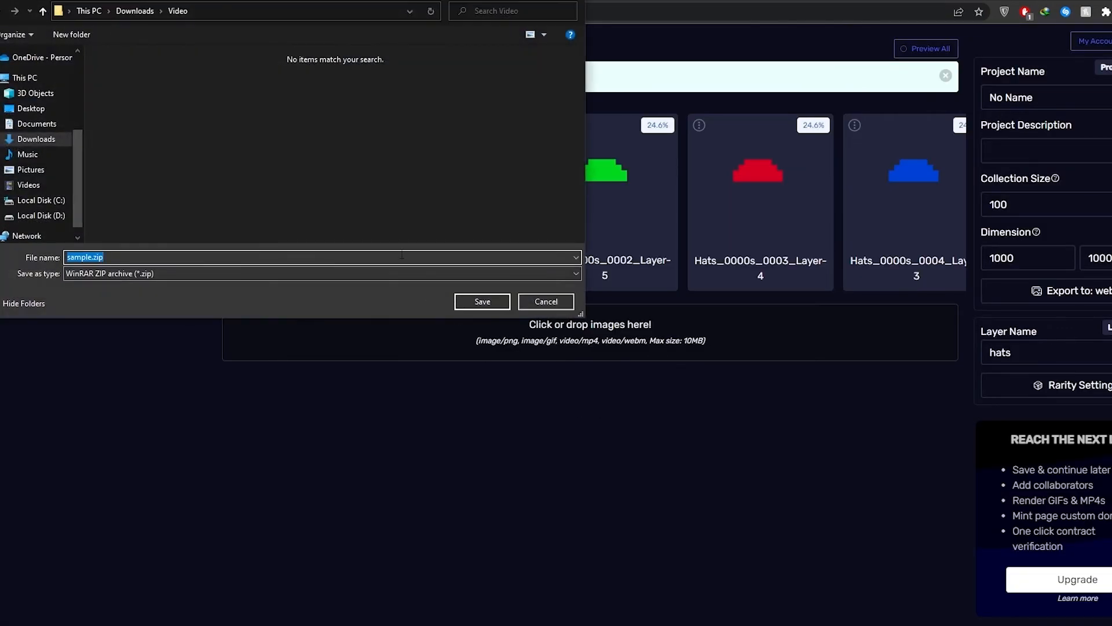
scroll(41, 214, down, 1)
click(41, 195)
double_click(140, 98)
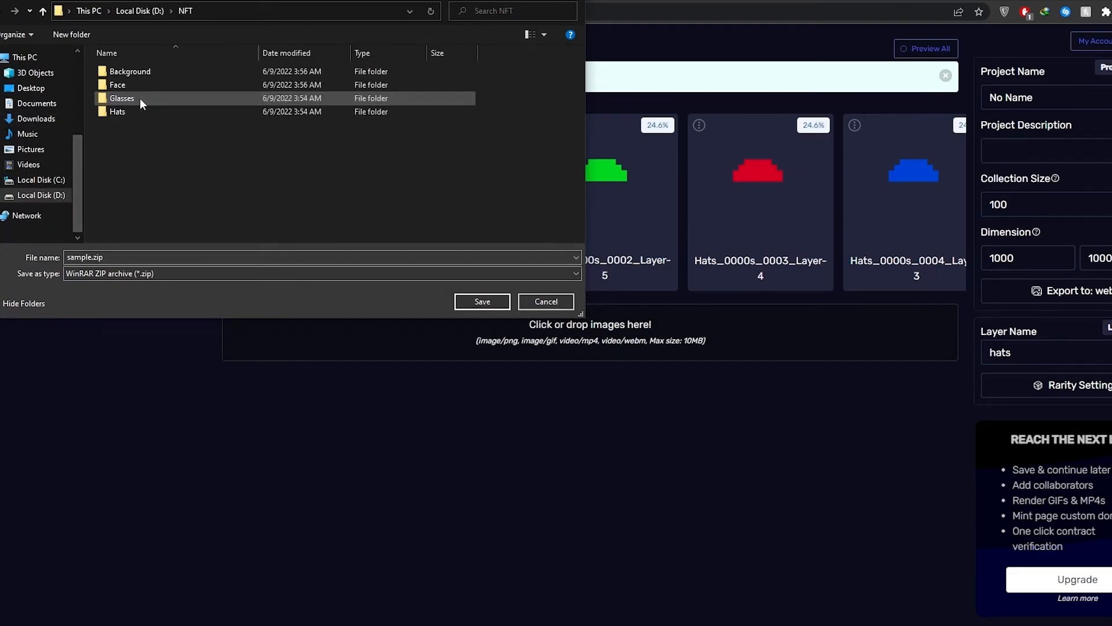
click(494, 301)
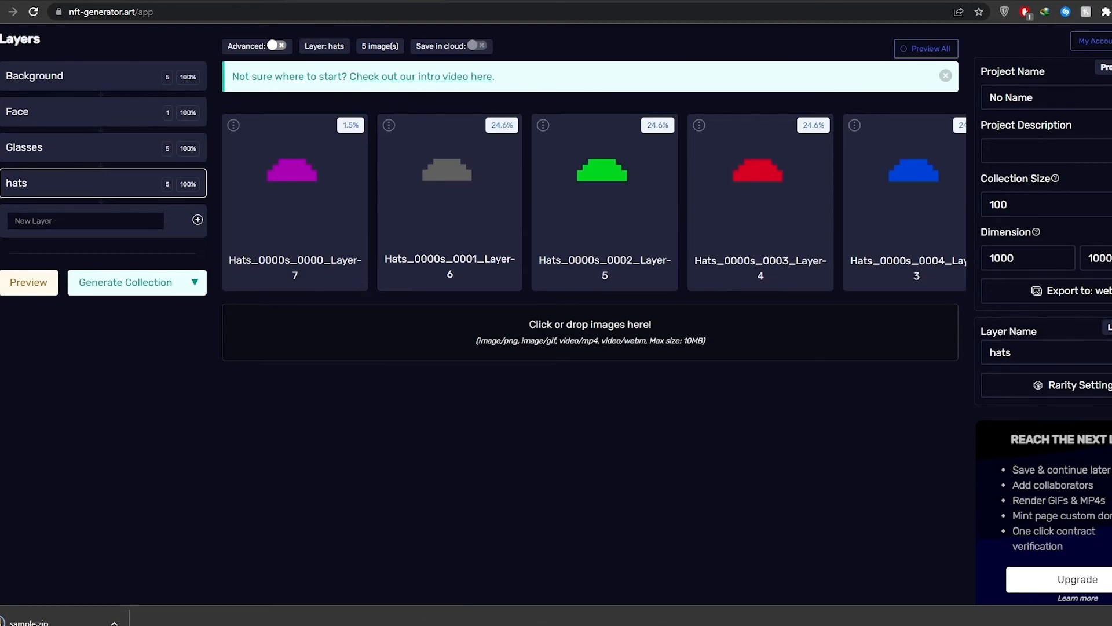
- Switch to File Explorer and extract sample.zip directly into the NFT folder
click(1111, 622)
click(452, 625)
key(alt+Left)
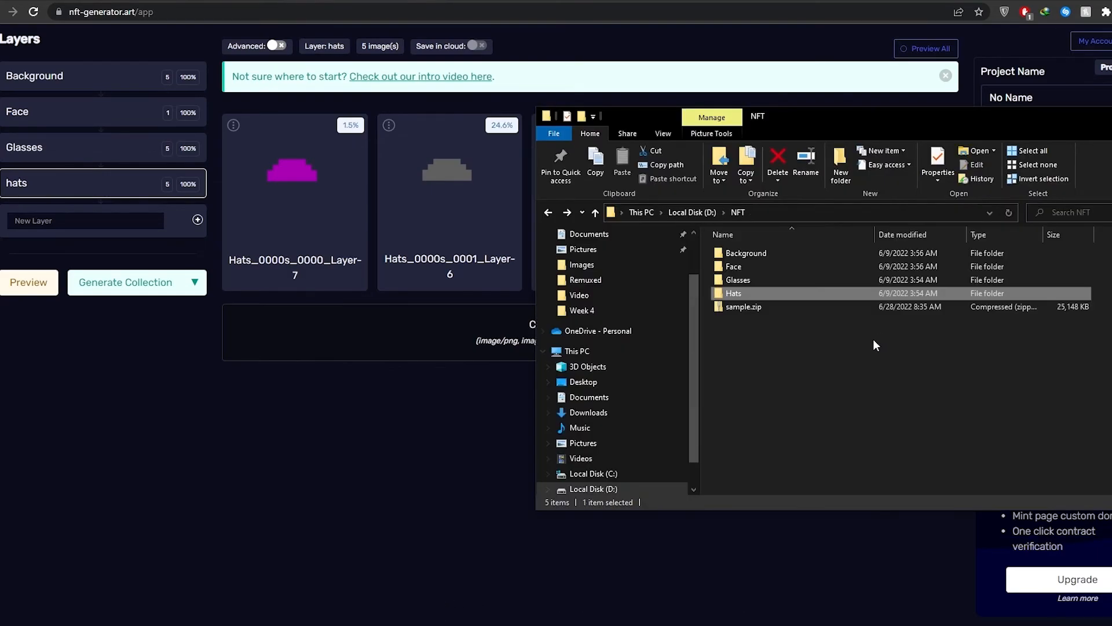
right_click(761, 309)
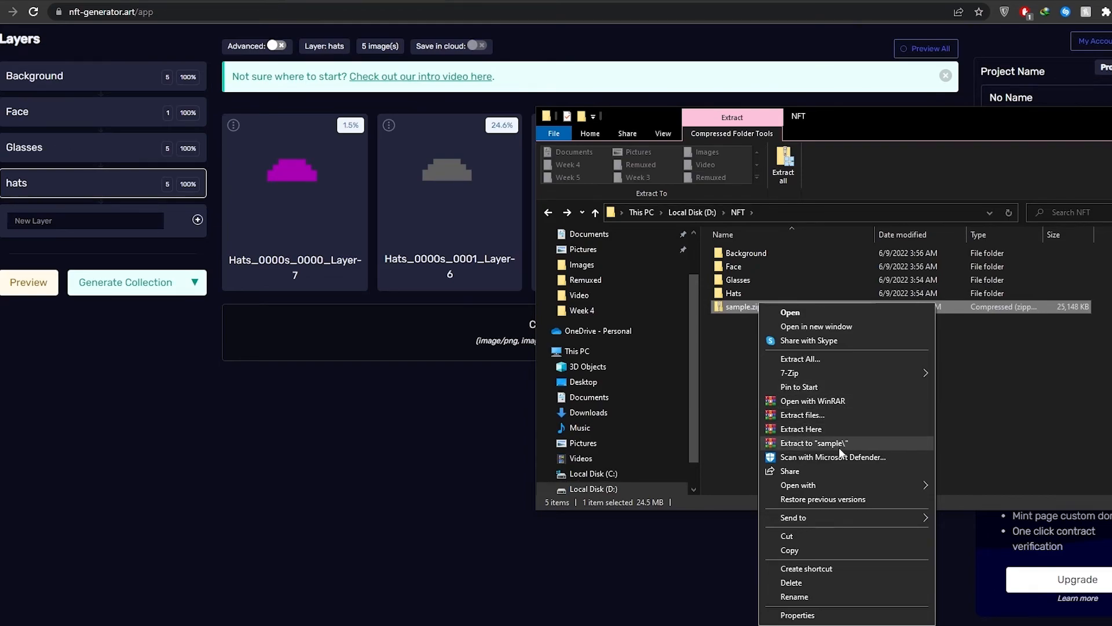
click(846, 429)
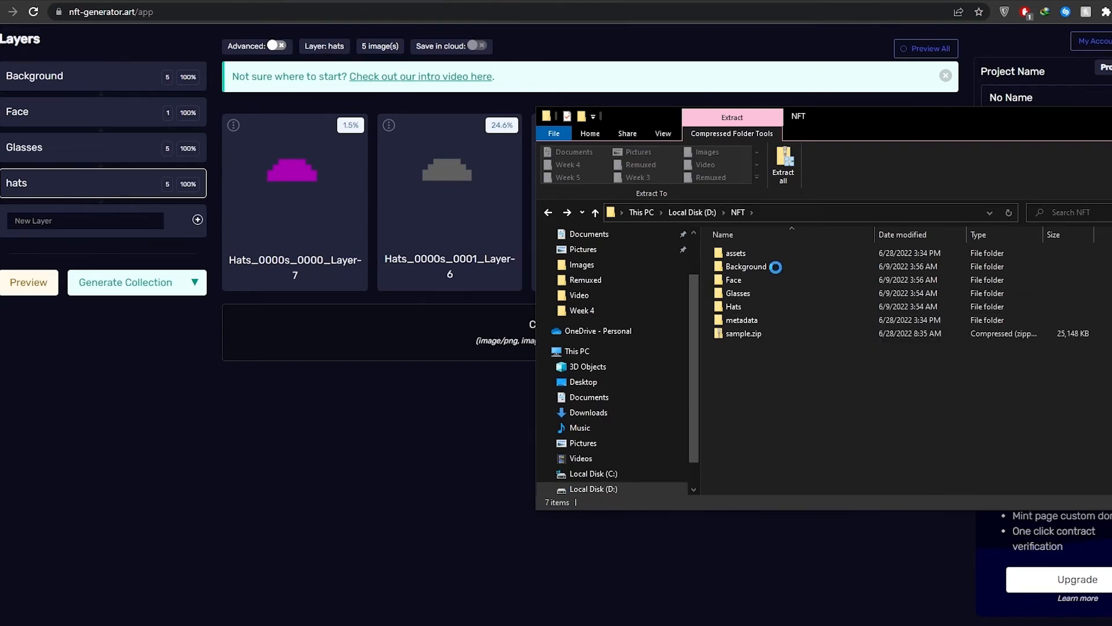
- Open 1.webp from the extracted assets folder with Google Chrome, making Chrome the default app for .webp files
double_click(774, 255)
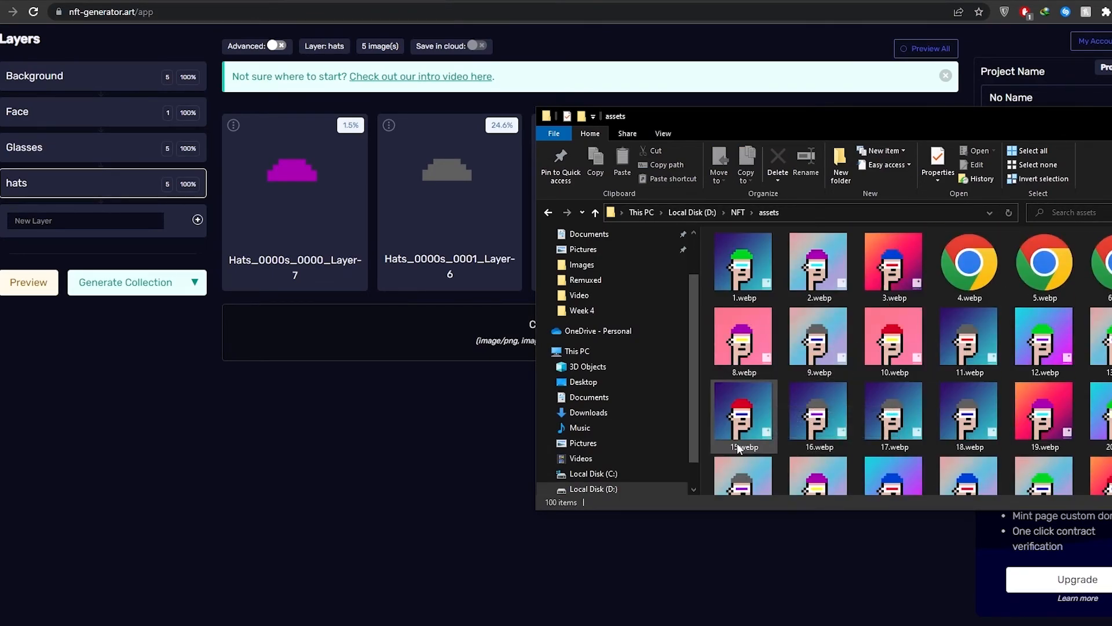
drag(938, 118, 628, 149)
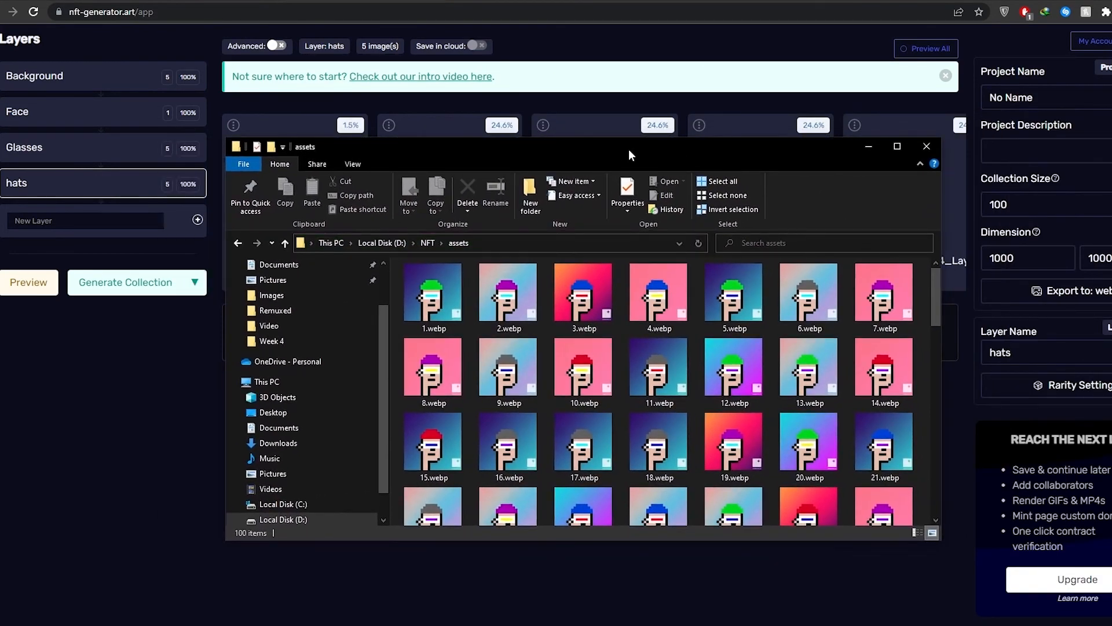
click(463, 297)
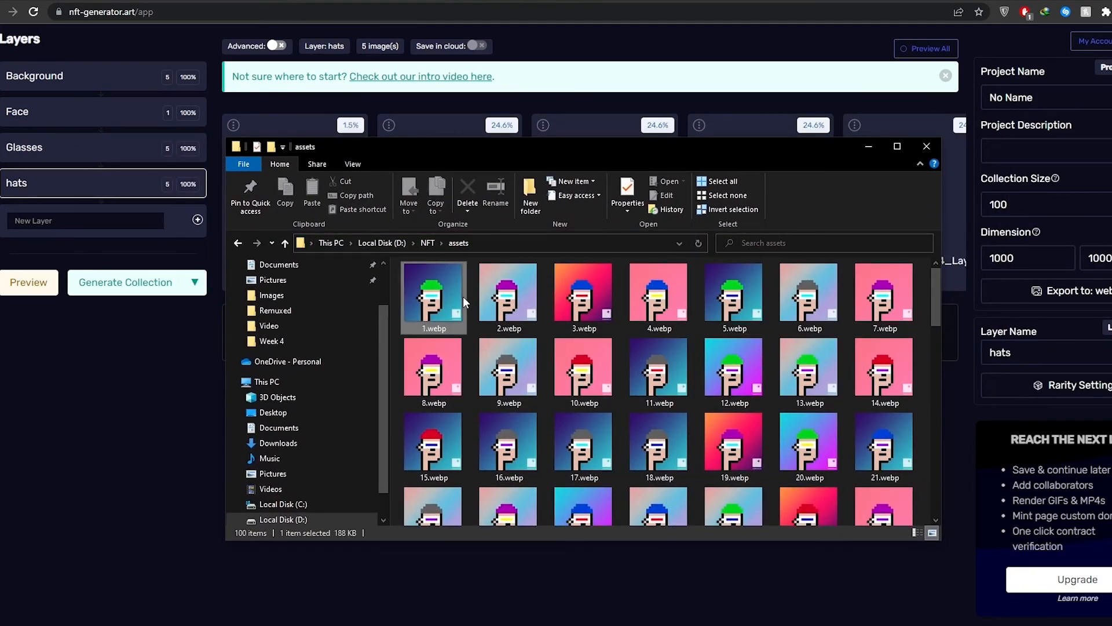
click(485, 421)
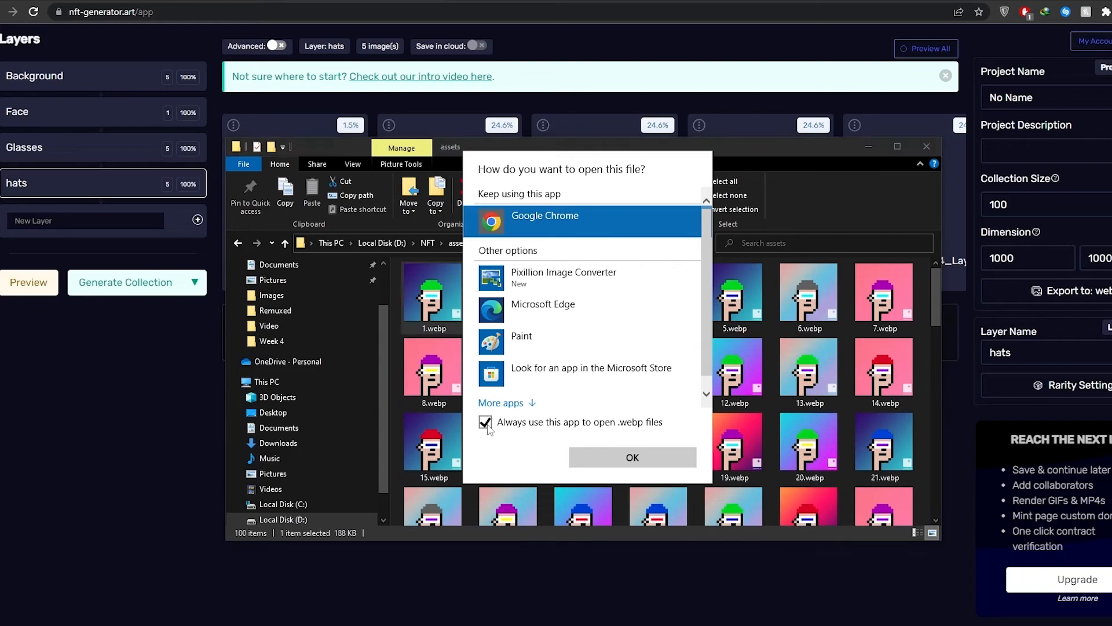
click(597, 460)
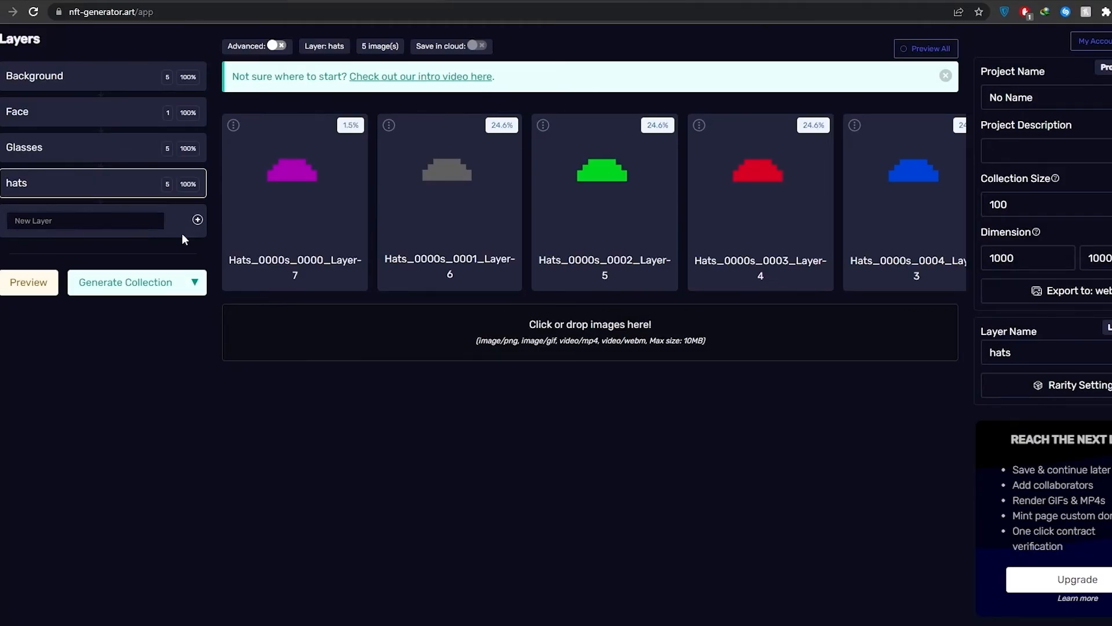
- Back in NFT Art Generator, review the collection size prices and open the purchase page for a collection of 100 or fewer
click(196, 283)
click(195, 285)
click(196, 289)
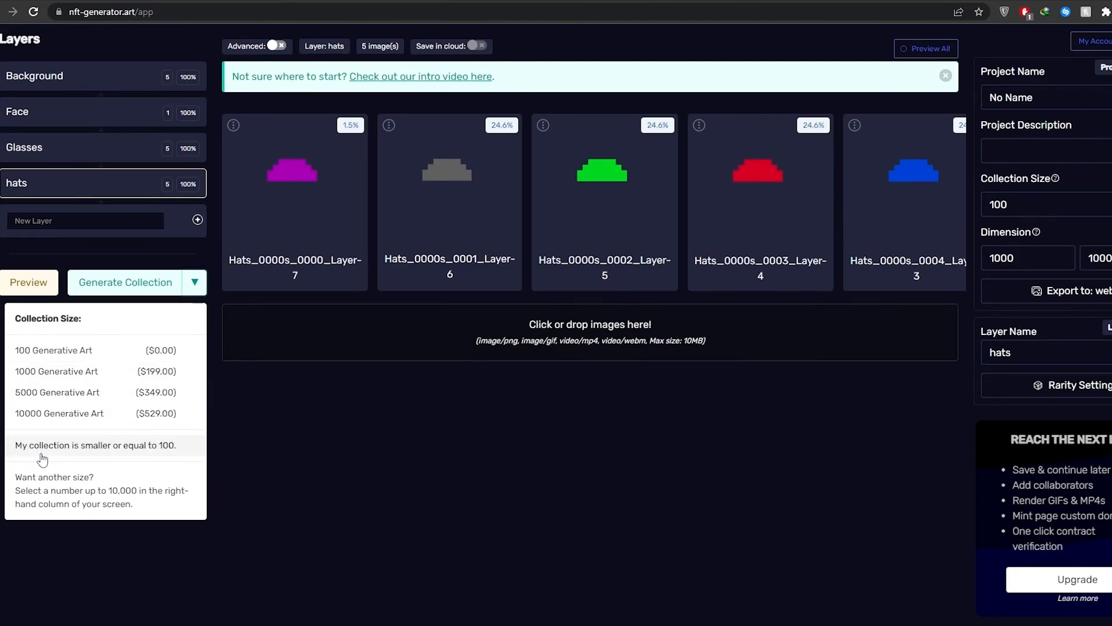
click(138, 452)
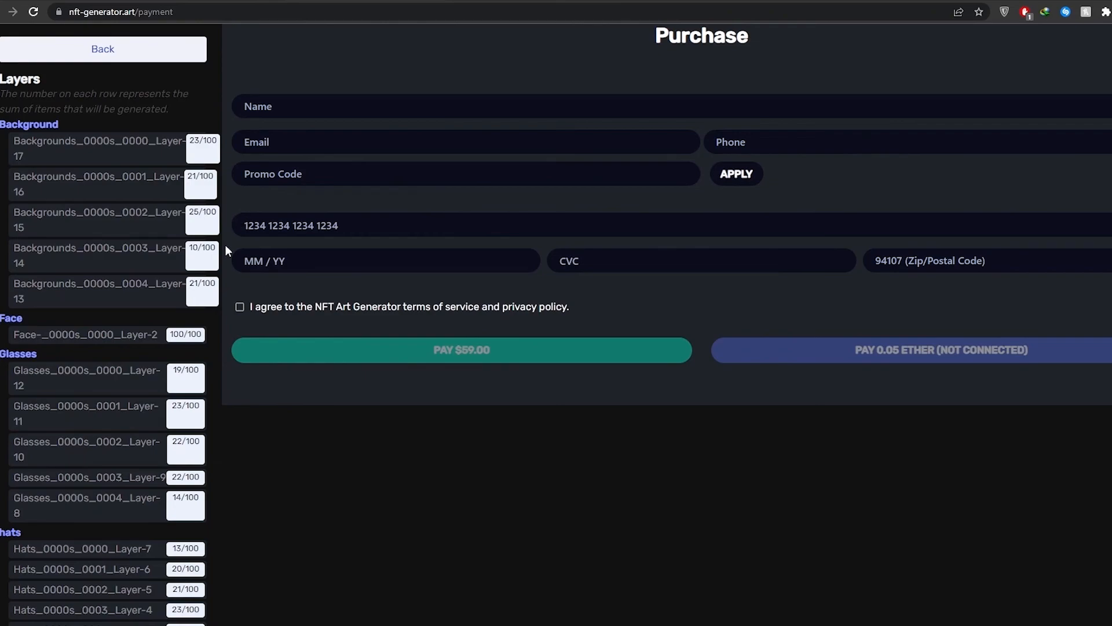
- Examine how many items each Background, Face, Glasses and hats image gets on the purchase page, and return to the layer editor
scroll(206, 267, down, 2)
scroll(206, 266, up, 2)
scroll(486, 361, down, 5)
scroll(64, 416, up, 4)
scroll(64, 416, up, 1)
drag(13, 252, 196, 249)
drag(180, 370, 186, 370)
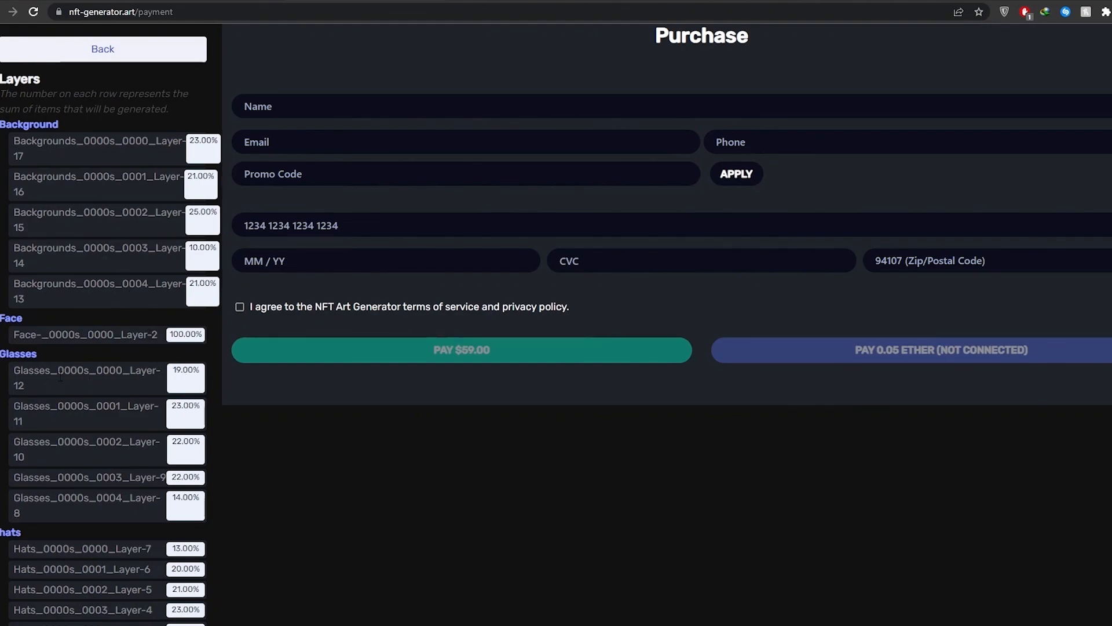
scroll(60, 377, down, 2)
click(43, 484)
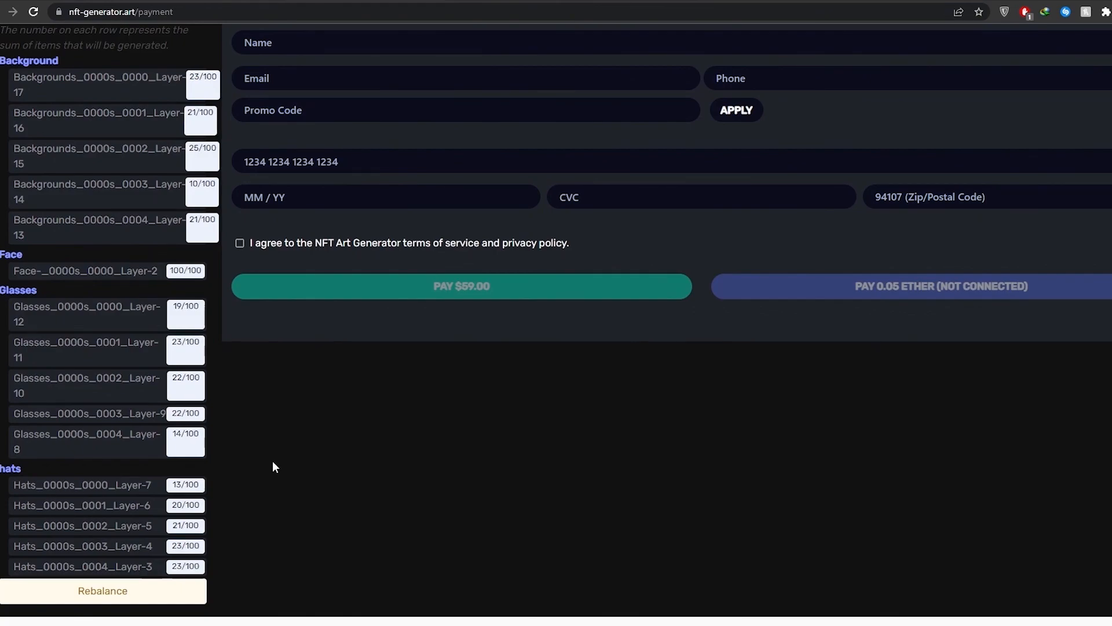
scroll(274, 462, up, 2)
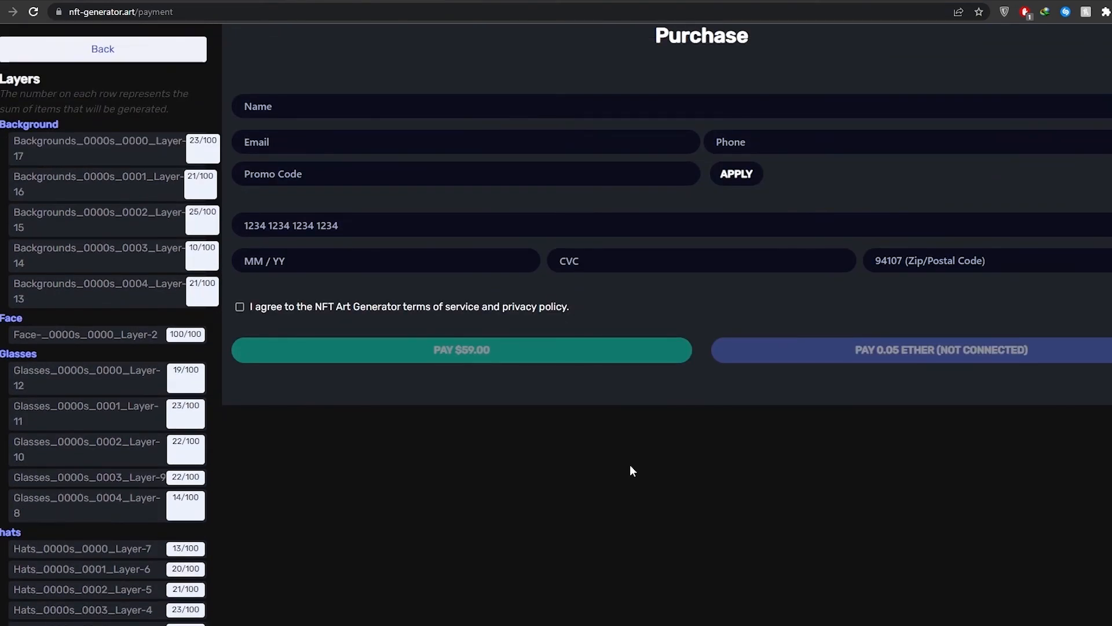
click(625, 464)
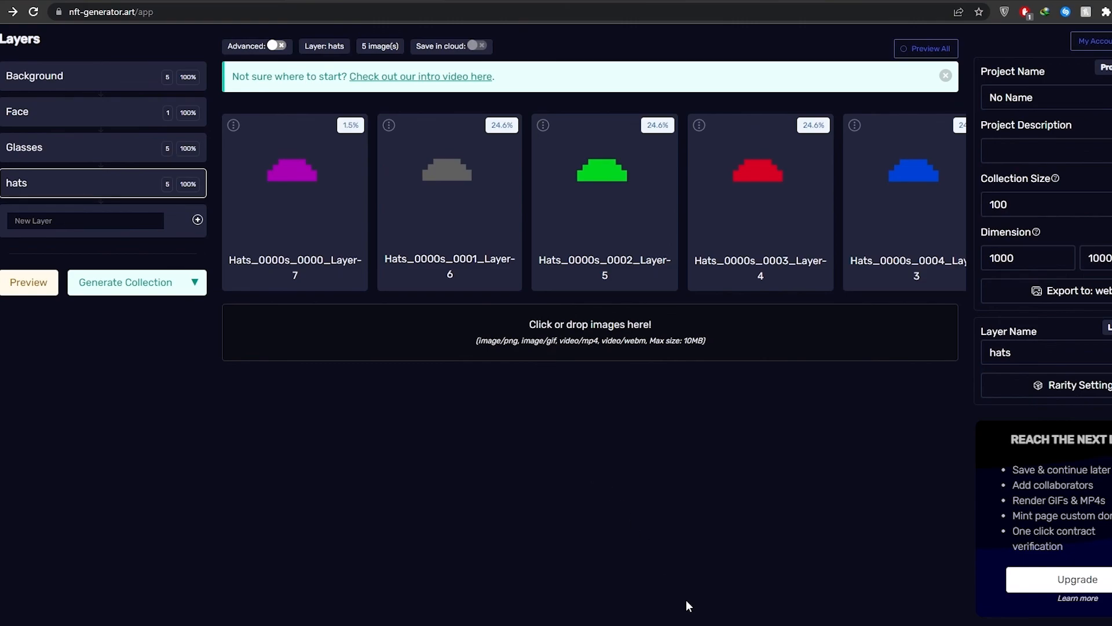